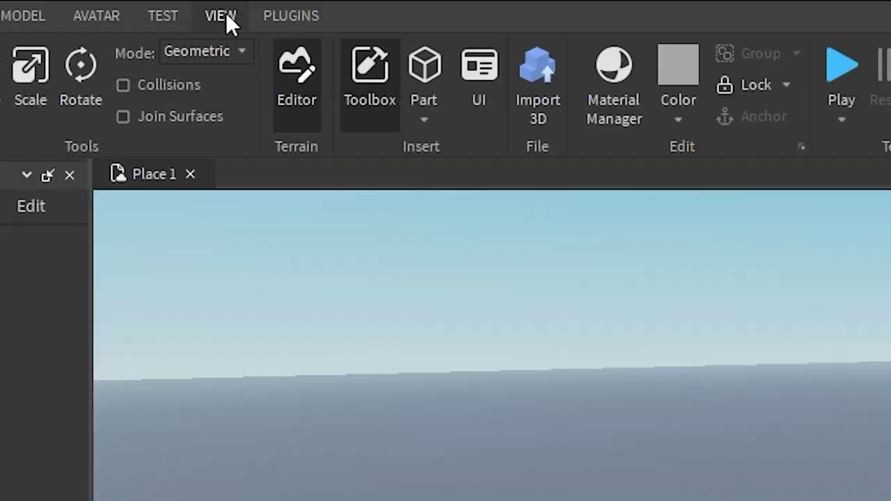
Hide and show the Terrain Editor window repeatedly, leaving it shown above the Toolbox.
click(176, 17)
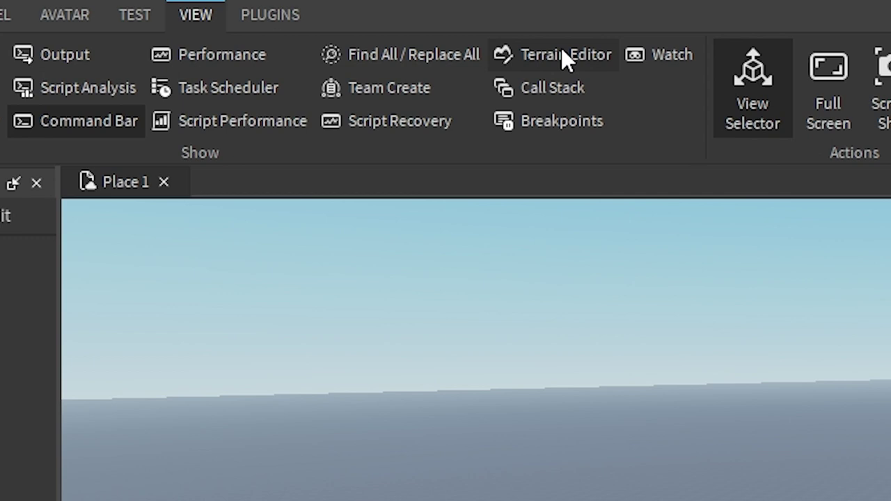
click(562, 50)
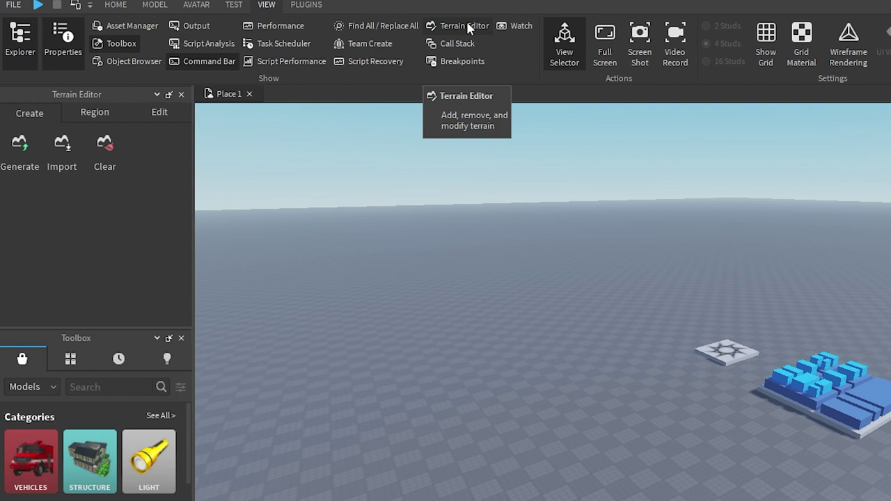
click(467, 23)
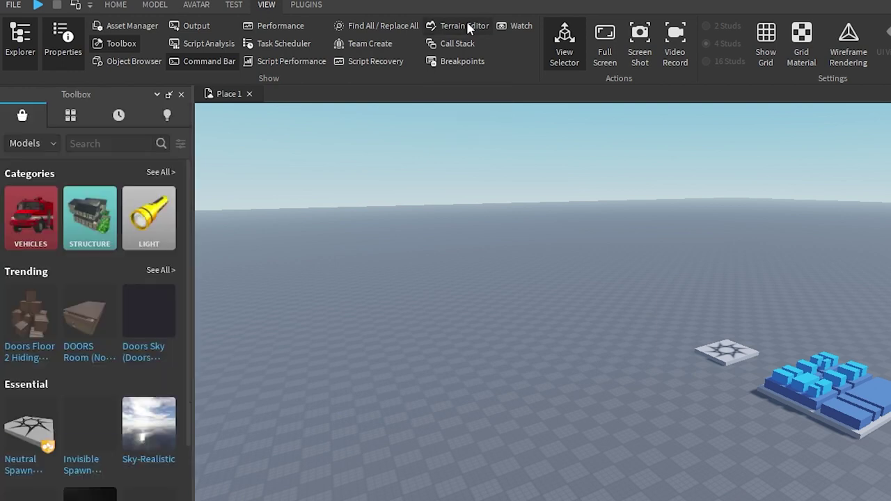
click(466, 26)
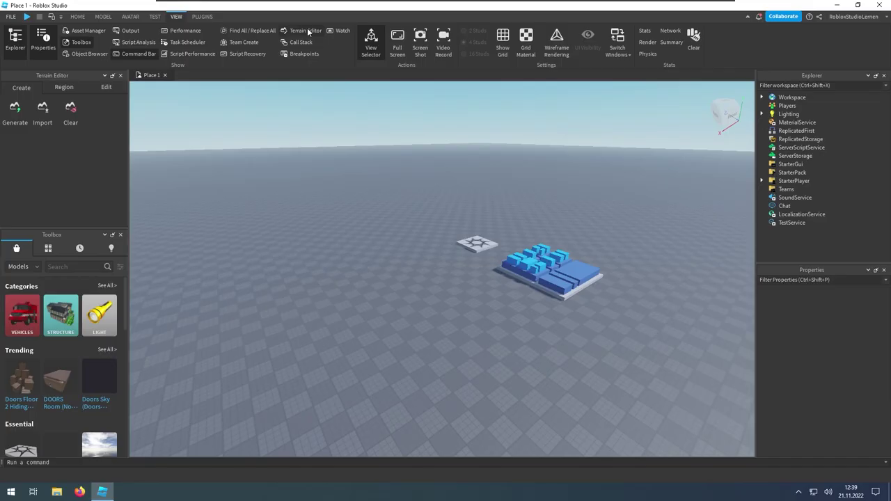
click(308, 31)
click(308, 31)
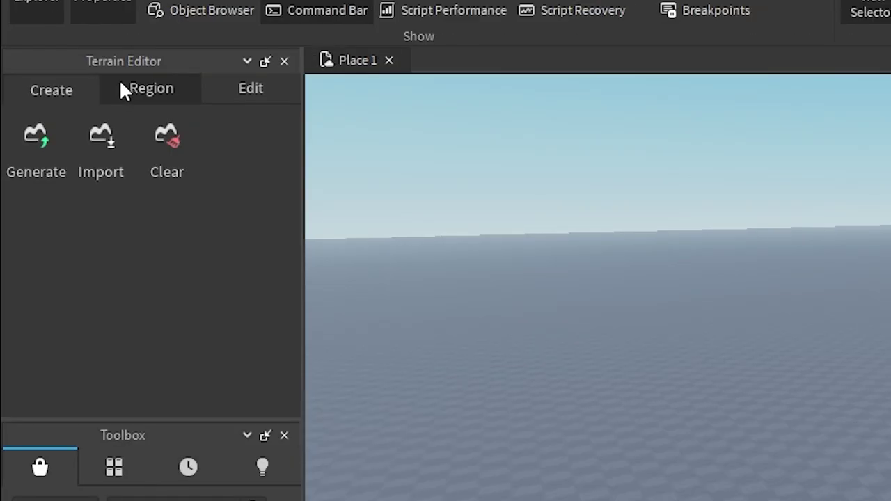
Collapse the Terrain Editor to the side strip, slide it in and out, and pin it back above the Toolbox.
click(265, 61)
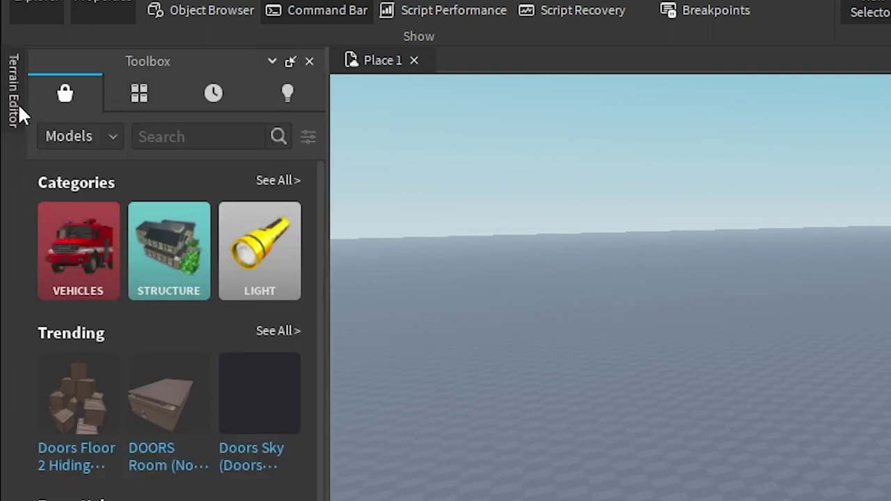
click(10, 122)
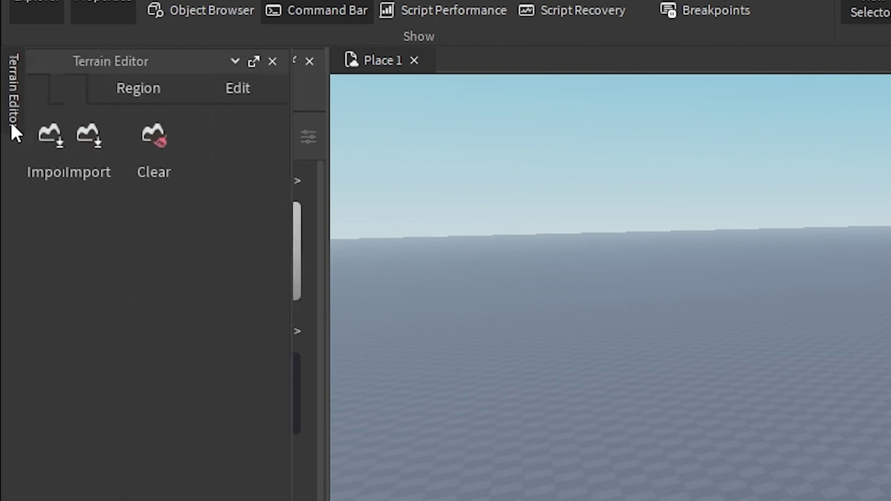
click(10, 120)
click(10, 121)
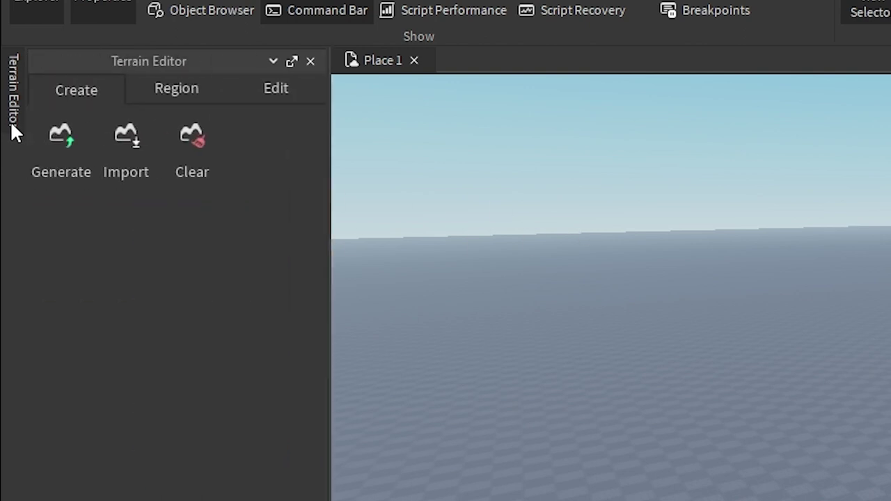
click(11, 120)
click(9, 119)
click(293, 61)
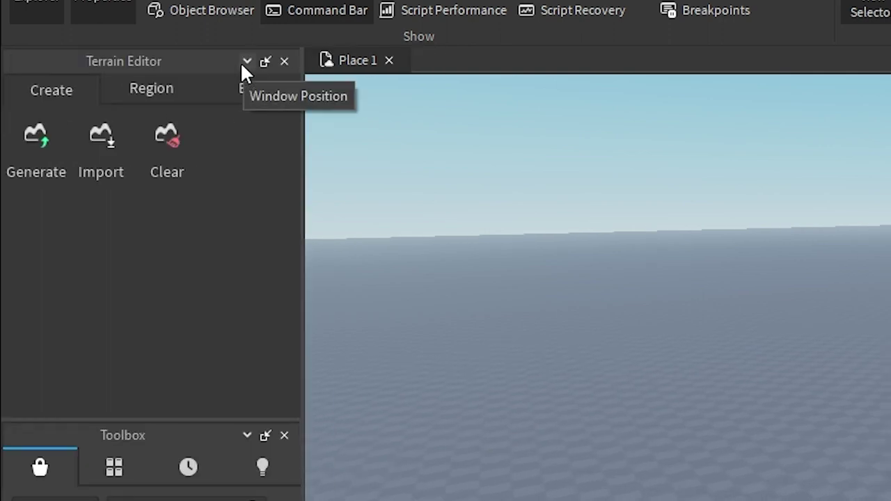
Float the Terrain Editor, move it over the viewport, and dock it back above the Toolbox.
click(243, 62)
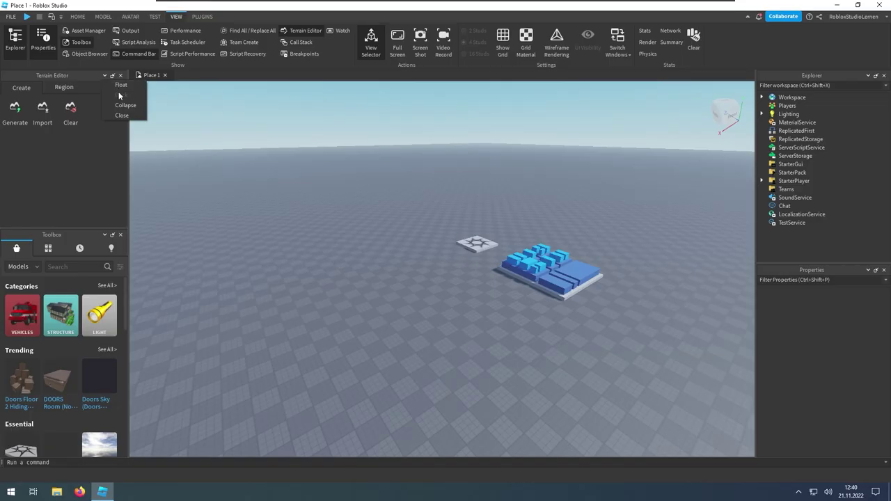
click(125, 105)
mouse_move(67, 77)
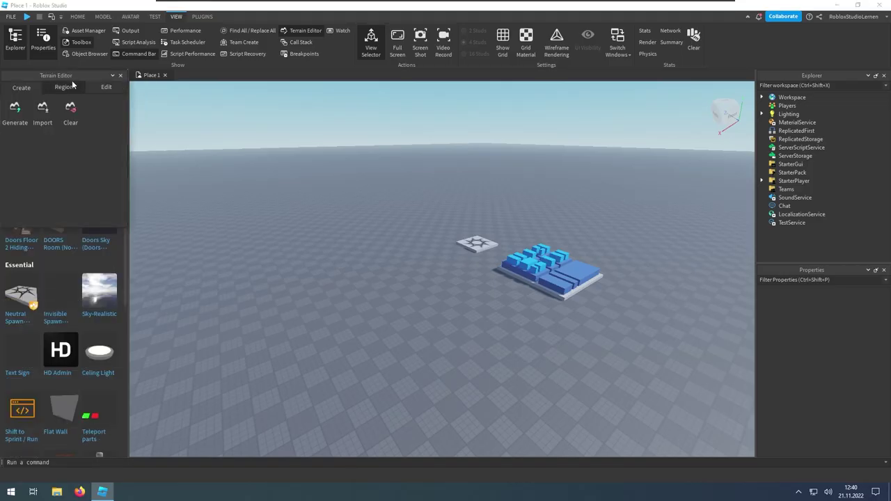
drag(66, 77, 219, 90)
click(265, 90)
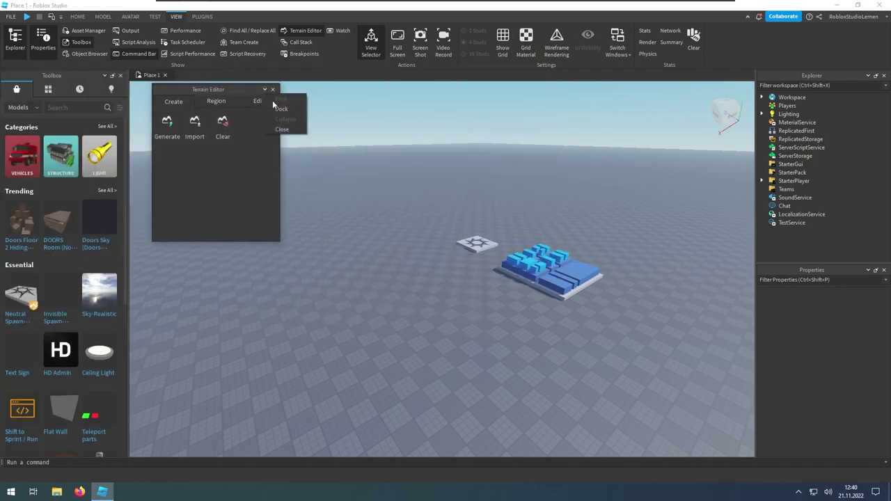
click(278, 109)
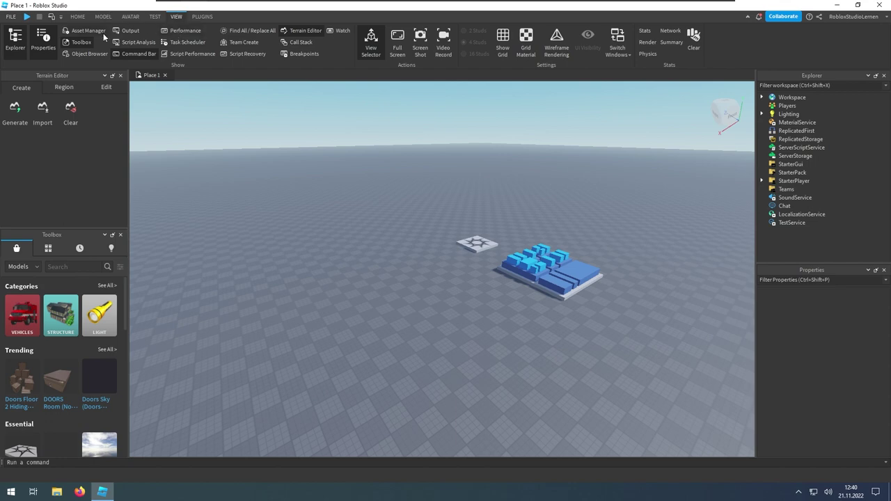
Undock the Terrain Editor over the viewport and enlarge the floating window until it covers most of the viewport.
drag(48, 76, 350, 135)
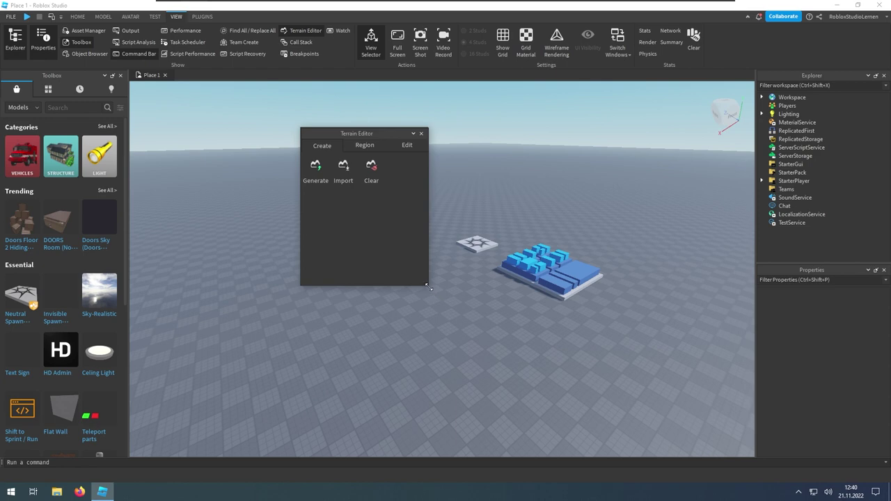
drag(427, 286, 367, 189)
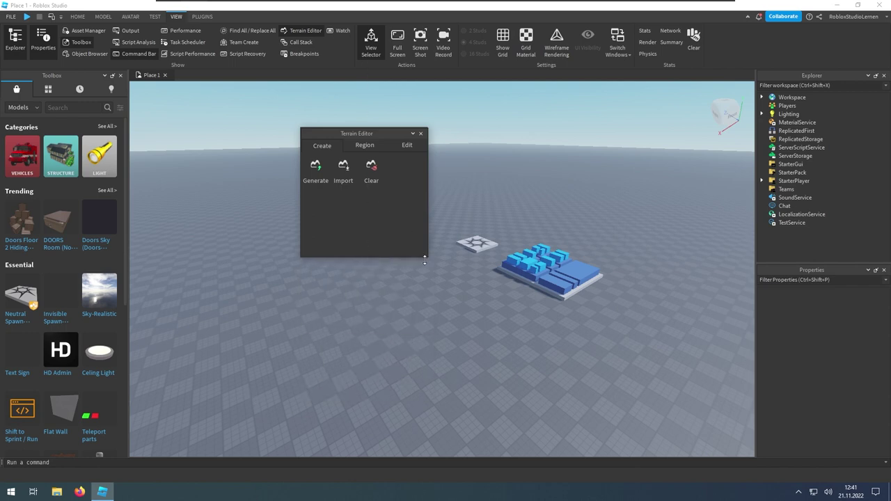
drag(424, 259, 817, 499)
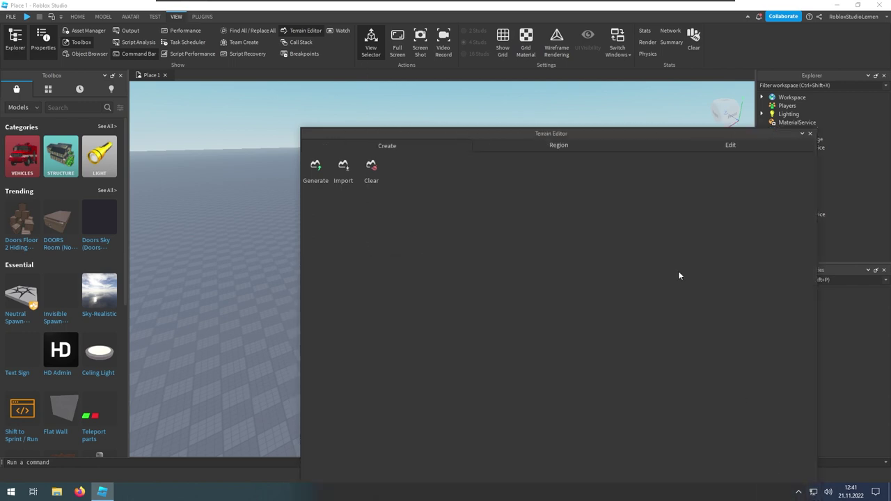
drag(601, 134, 516, 50)
Look through the Create, Region and Edit tool sets of the Terrain Editor, ending on Edit.
click(633, 63)
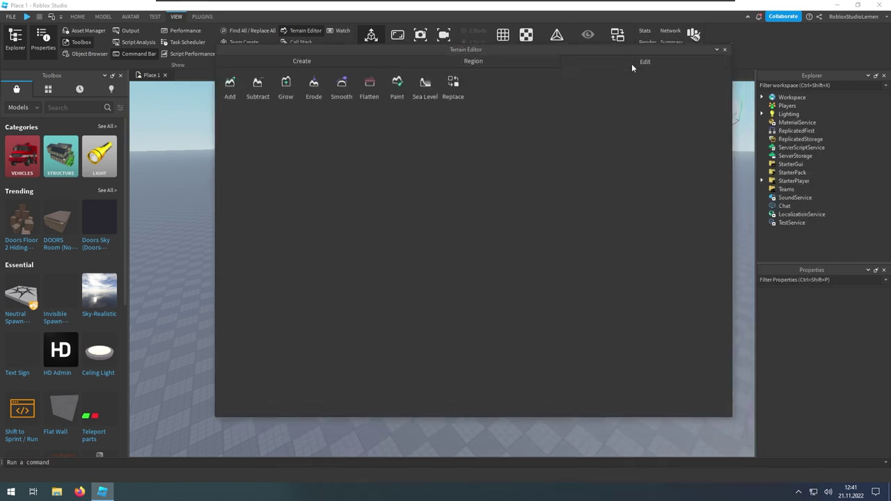
click(331, 60)
click(428, 65)
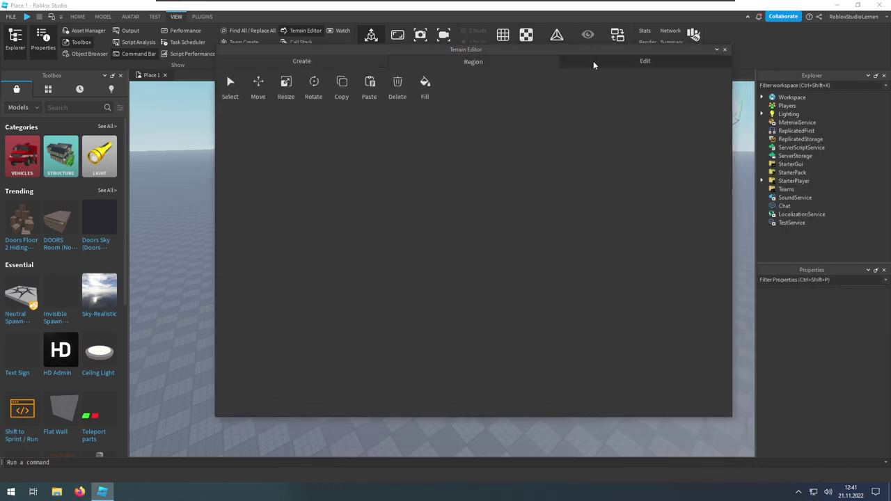
click(594, 61)
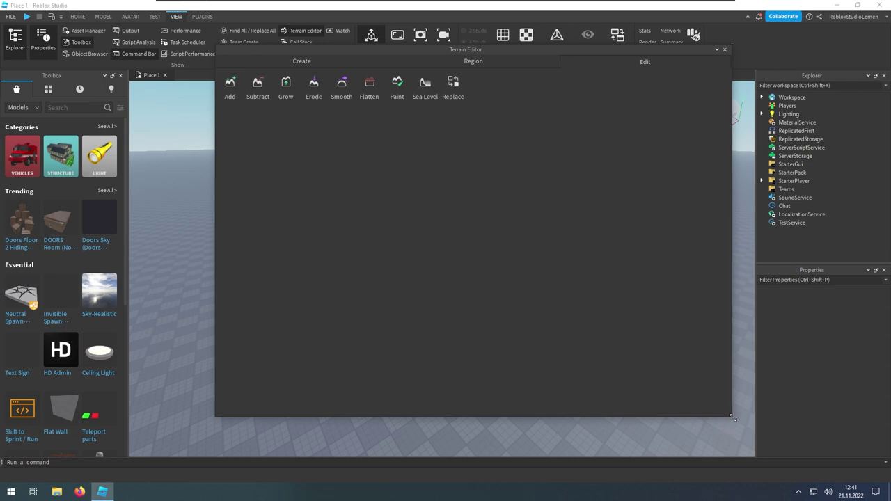
Shrink the floating Terrain Editor back to a compact size and move it toward the middle of the viewport.
drag(734, 419, 342, 173)
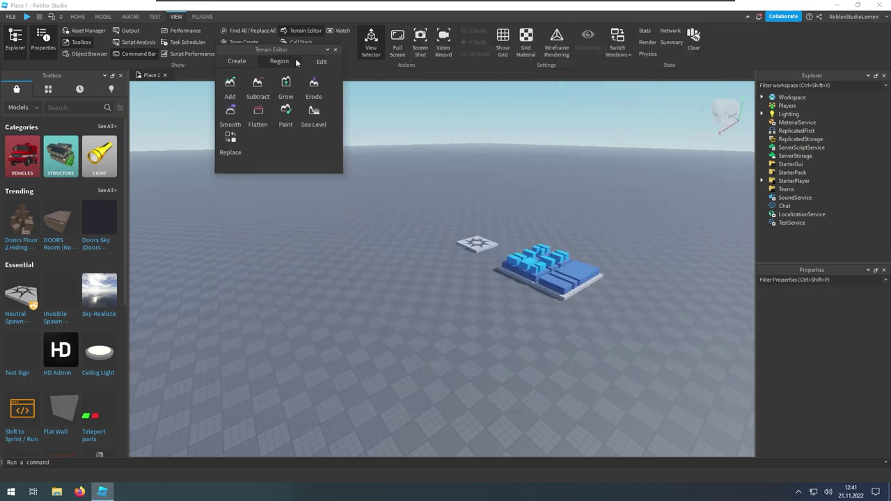
drag(300, 51, 341, 122)
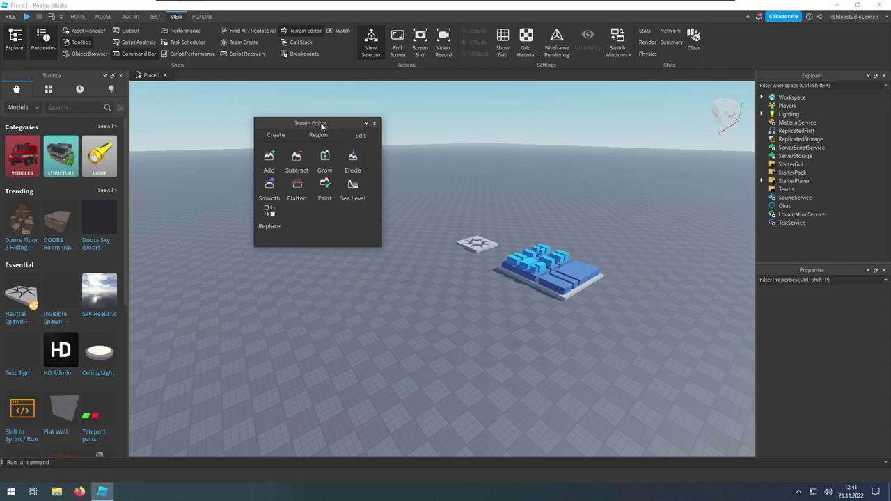
drag(317, 123, 398, 184)
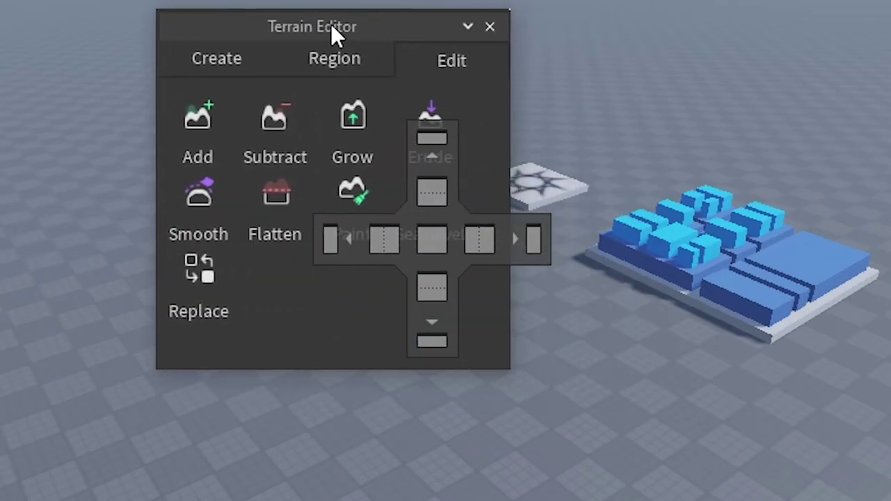
Dock the Terrain Editor as a tab next to Place 1 and switch between the two tabs.
drag(332, 28, 436, 139)
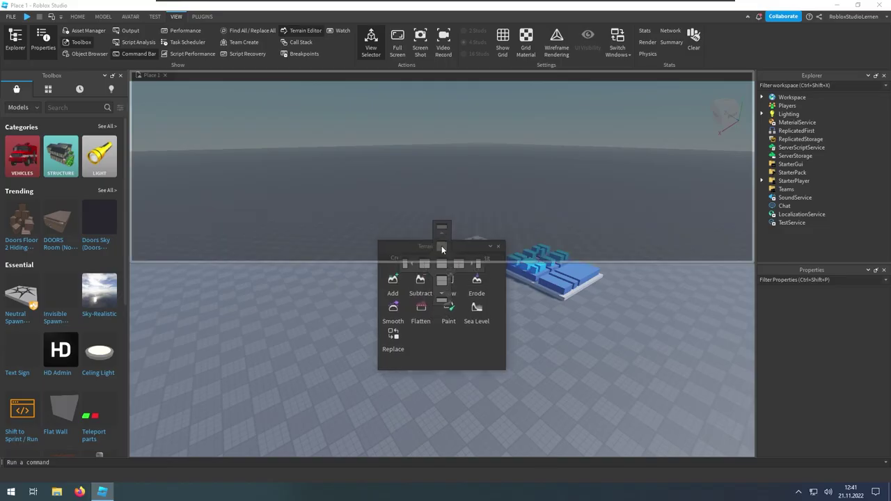
drag(442, 246, 440, 262)
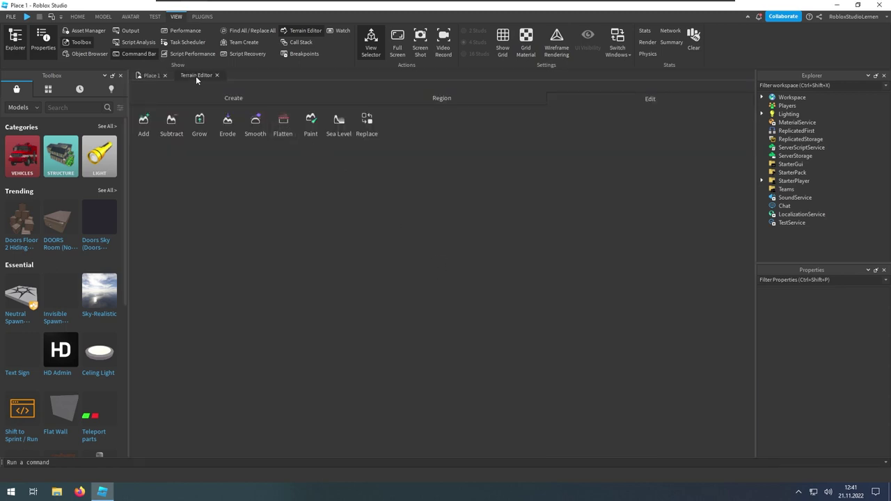
click(145, 75)
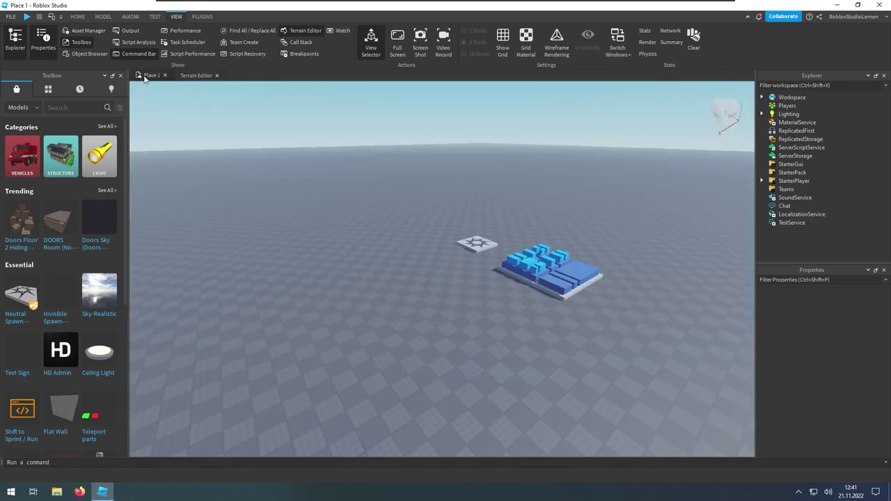
click(191, 76)
Pull the Terrain Editor out of the Place 1 tab group and dock it above the Toolbox.
drag(190, 73, 406, 266)
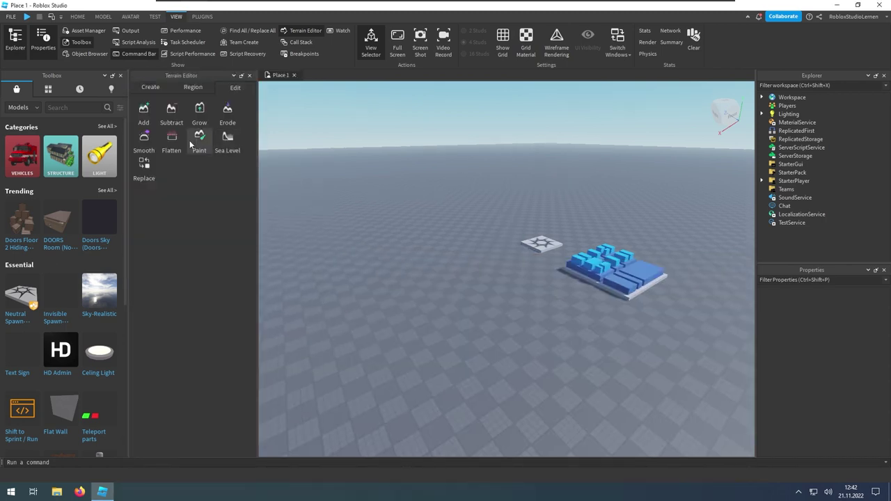
drag(189, 80, 505, 262)
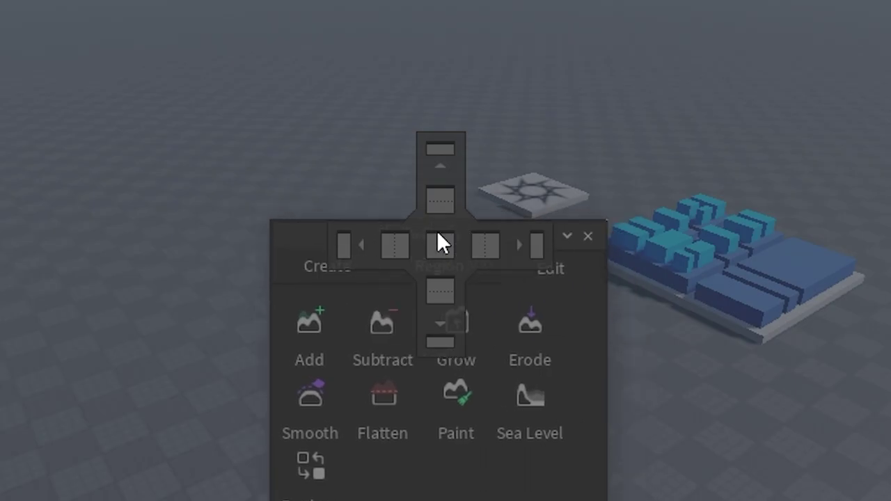
drag(438, 234, 66, 244)
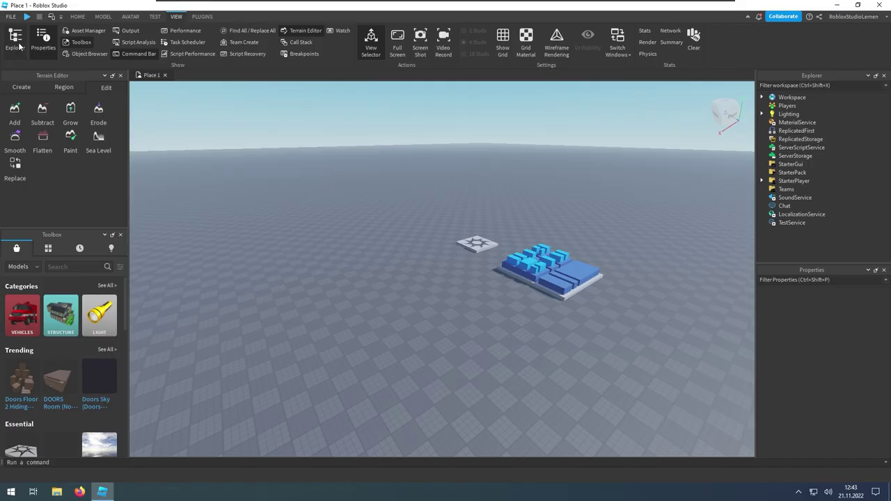
Hide and show the Explorer window repeatedly, leaving it shown.
click(48, 104)
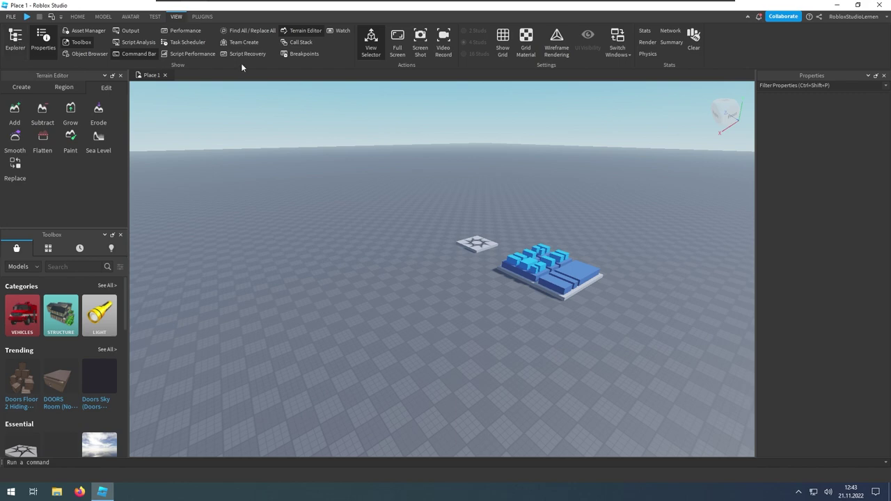
click(15, 47)
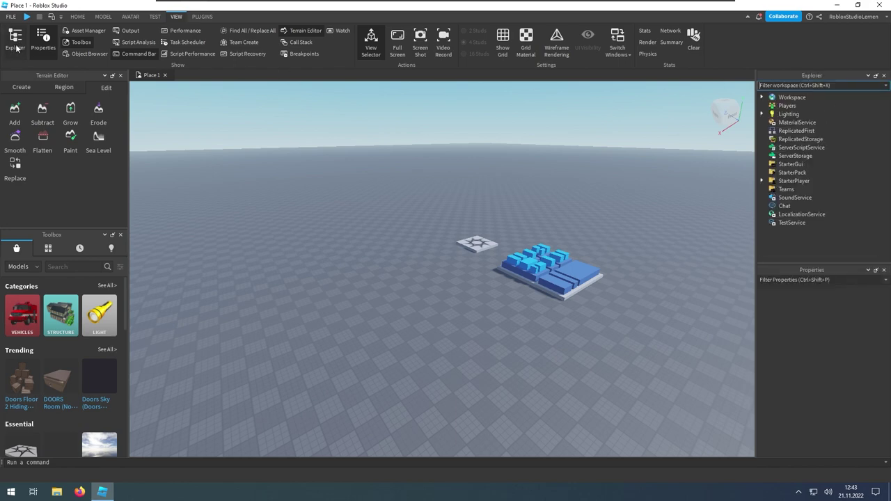
click(15, 48)
click(15, 47)
click(15, 47)
click(16, 47)
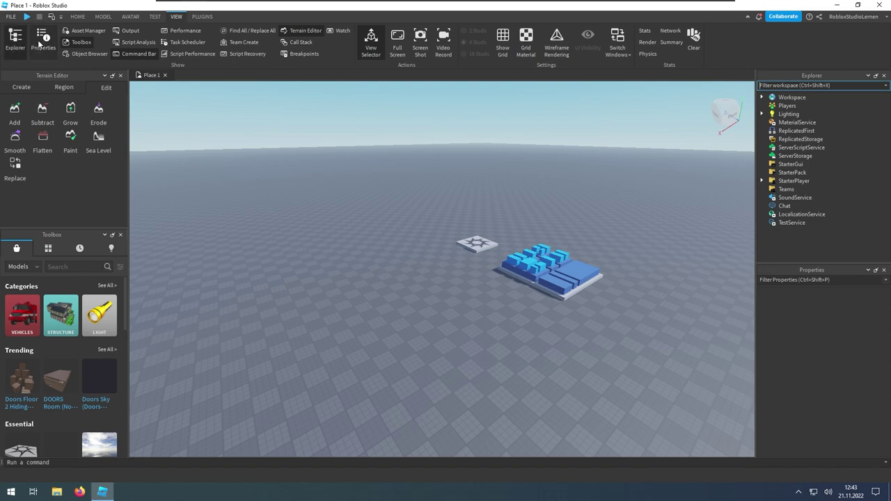
Hide and show the Properties window repeatedly, leaving it shown below the Explorer.
click(36, 45)
click(38, 44)
click(39, 43)
click(39, 43)
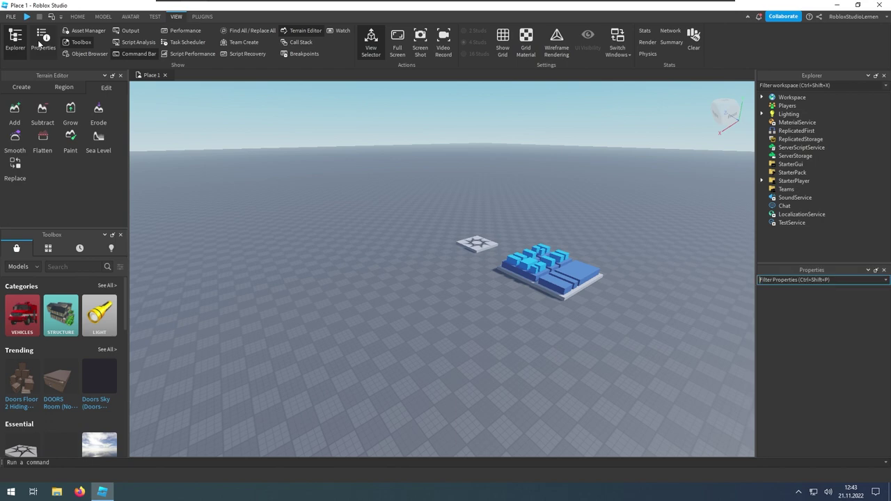
Group the Properties window with the Explorer as tabs, and separate it again into its own column beside the Explorer.
drag(799, 267, 821, 265)
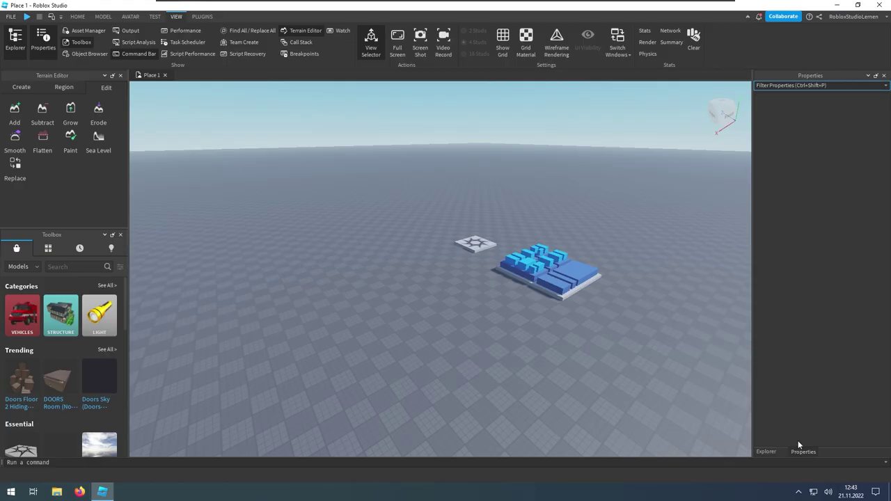
drag(795, 447, 837, 264)
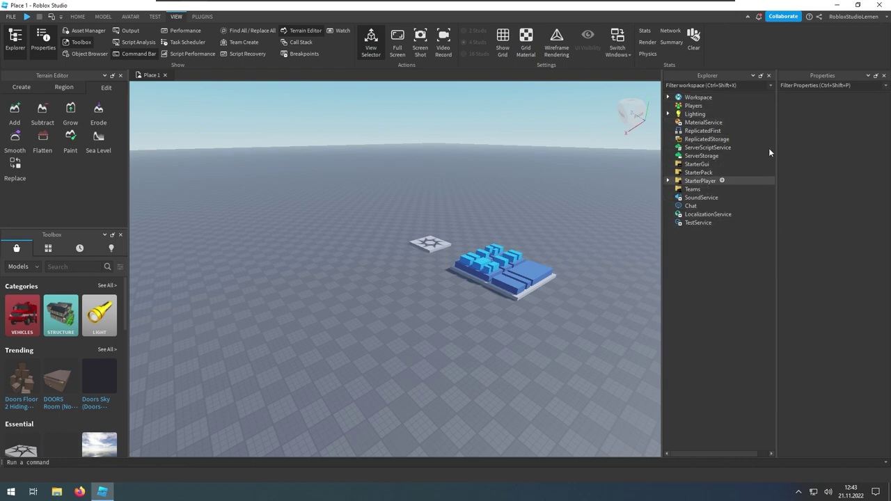
click(812, 74)
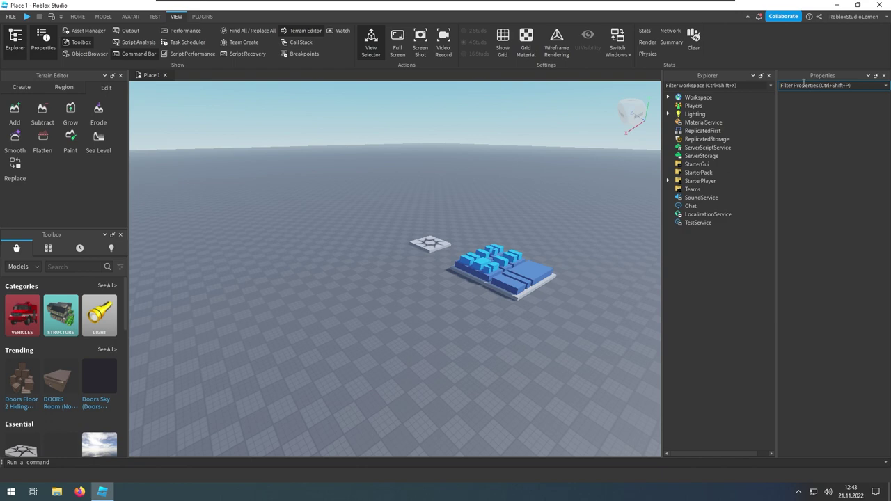
Dock the Properties window below the Explorer and narrow their shared column to enlarge the 3D view.
drag(808, 76, 771, 286)
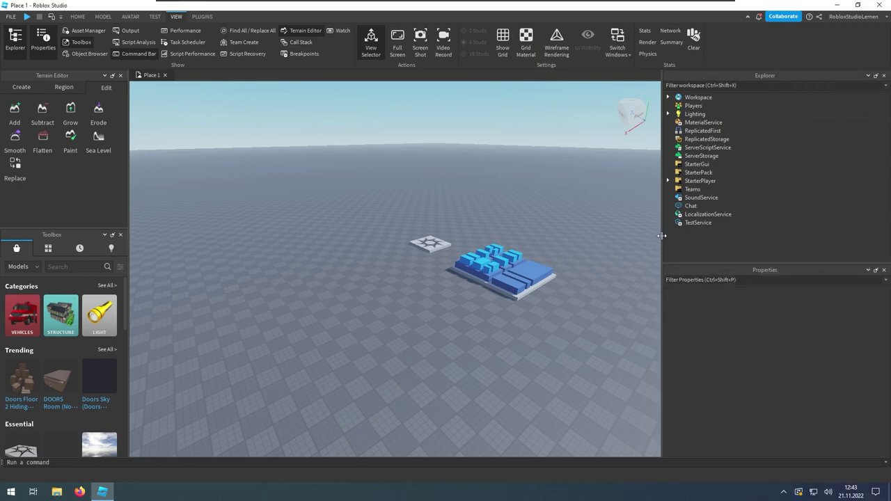
drag(659, 237, 745, 236)
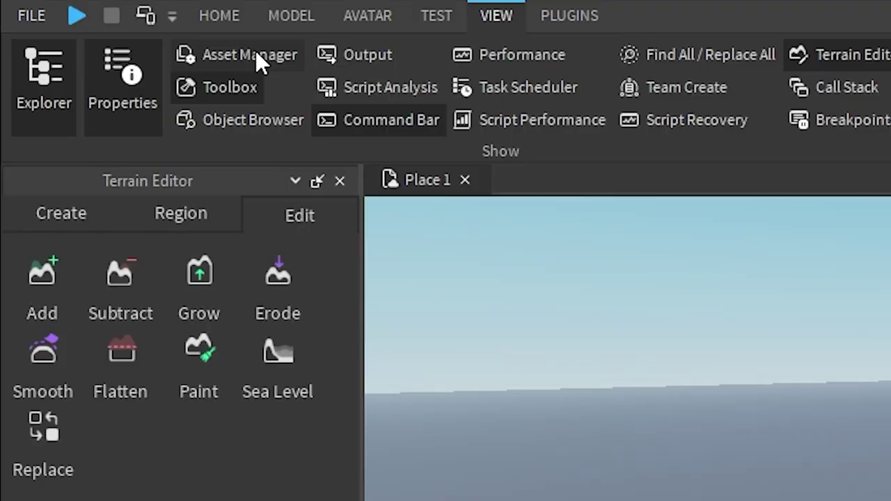
Show the Asset Manager and group it with the Terrain Editor as tabs above the Toolbox, leaving the Asset Manager in front.
click(90, 30)
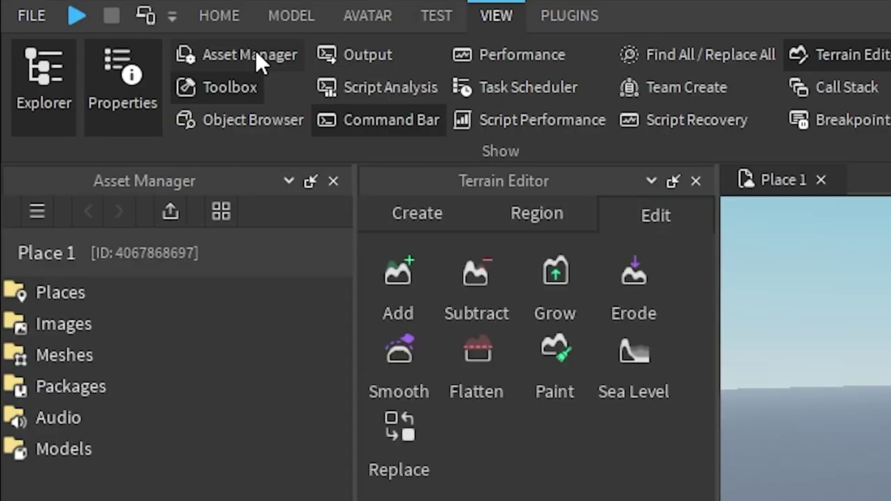
click(255, 53)
click(256, 53)
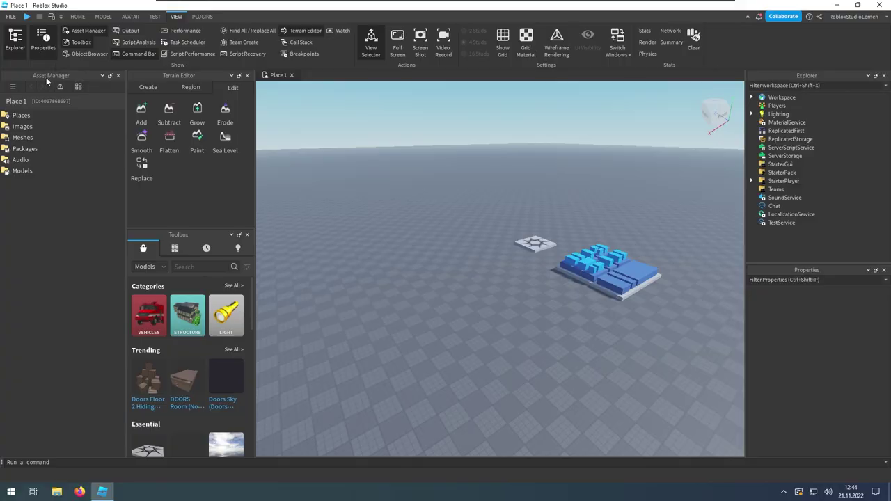
drag(109, 155, 269, 301)
drag(114, 137, 61, 148)
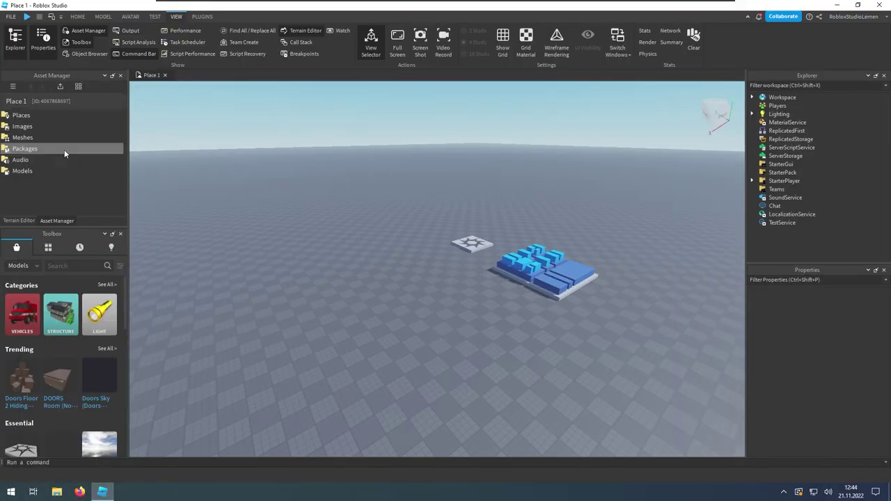
click(19, 220)
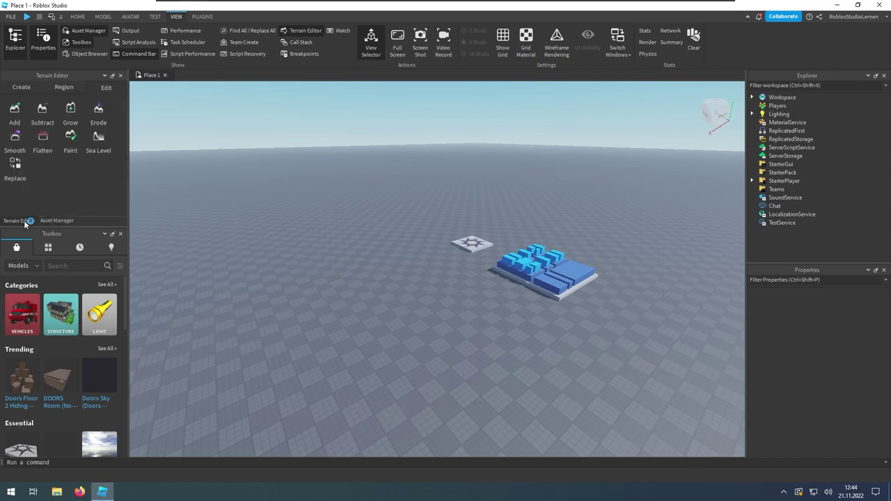
click(57, 220)
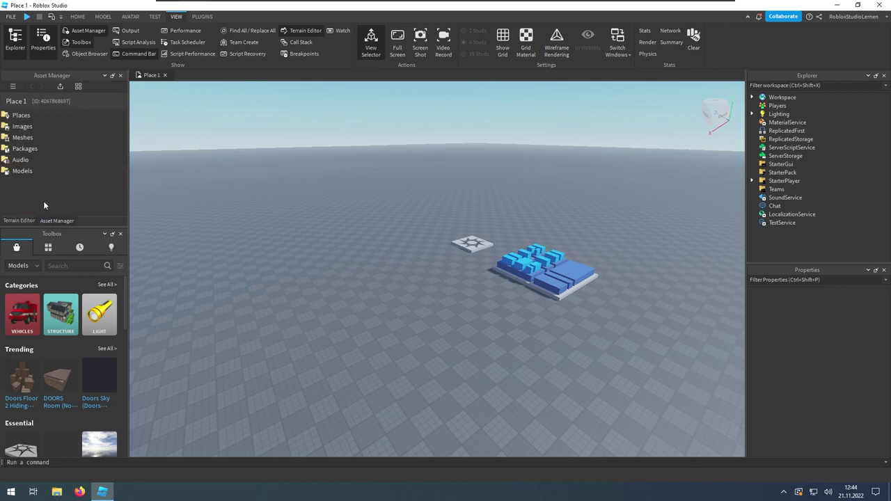
Go through the Images, Meshes, Packages, Audio and Models folders of the Asset Manager, selecting each in turn.
click(26, 126)
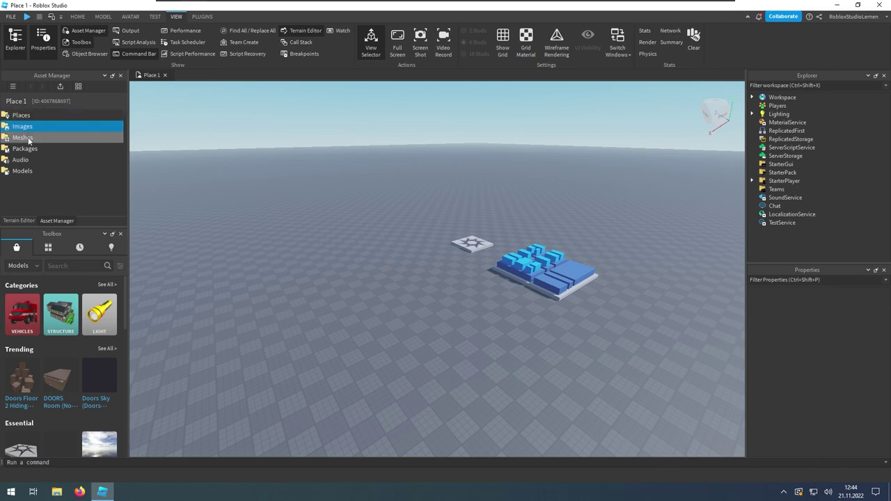
click(28, 138)
click(33, 151)
click(32, 161)
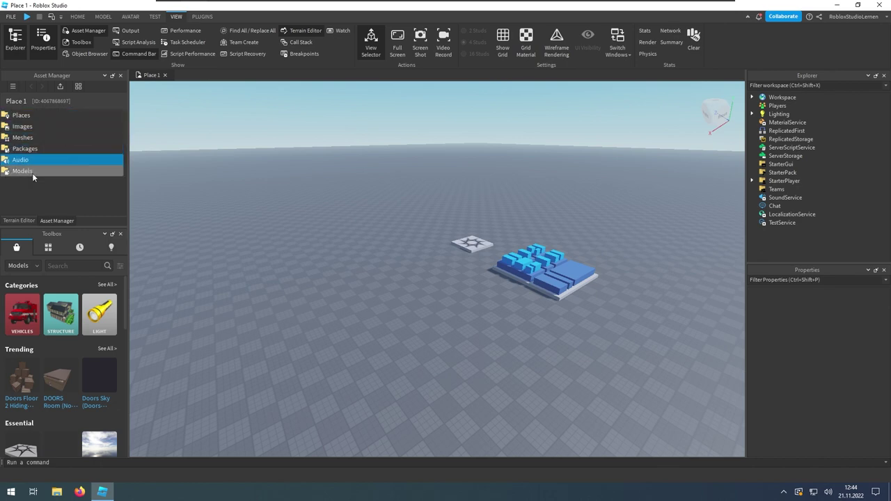
click(32, 171)
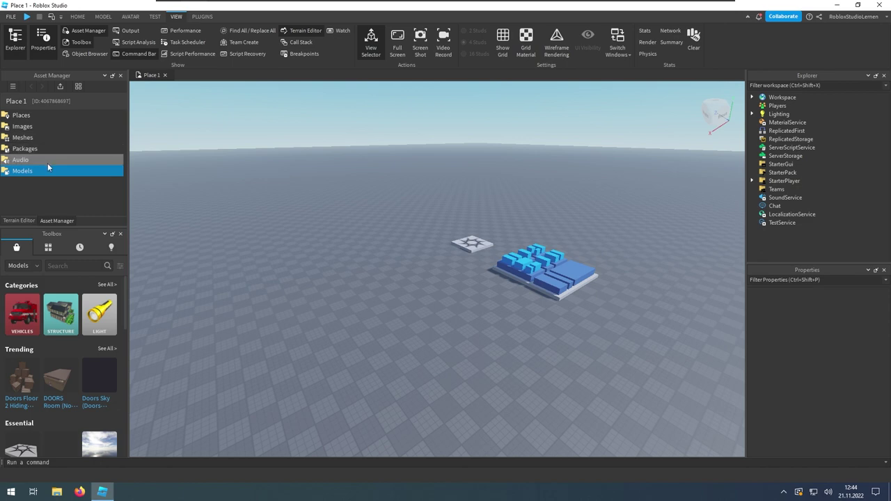
click(29, 140)
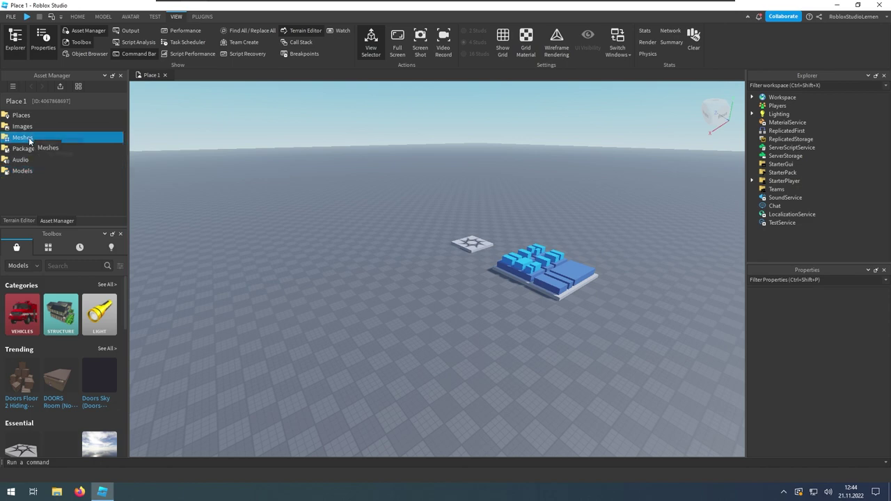
right_click(29, 140)
click(53, 154)
click(437, 19)
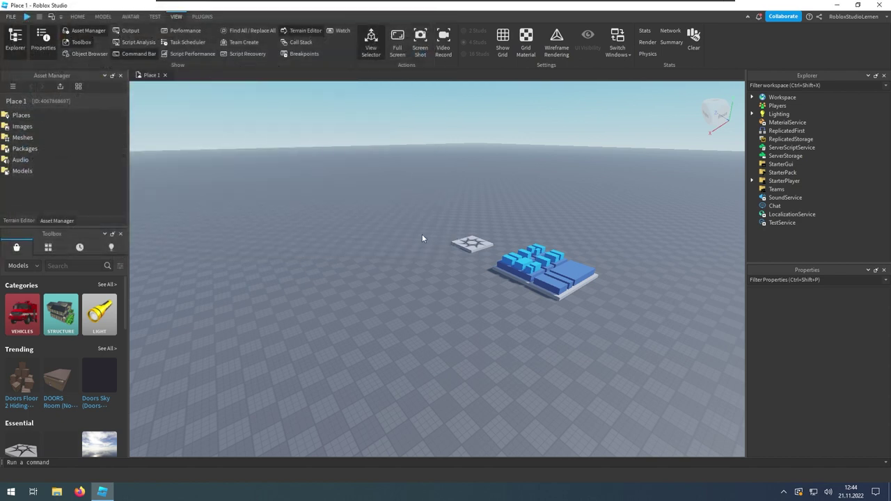
Look inside the Places, Audio and Models folders of the Asset Manager, returning to the folder list after each one.
click(30, 128)
click(30, 116)
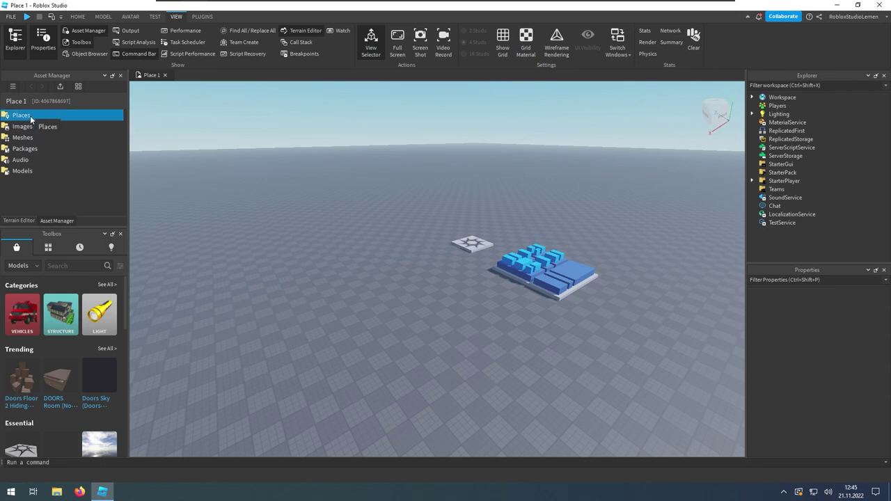
double_click(31, 115)
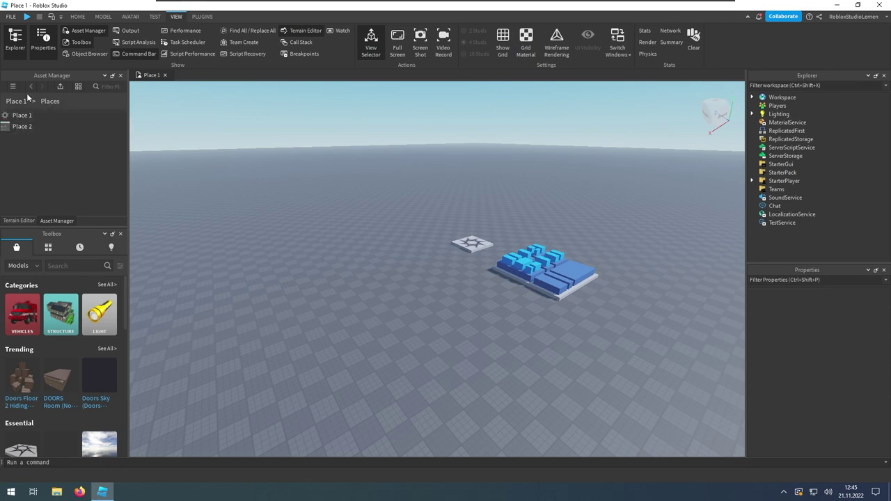
click(29, 94)
click(25, 160)
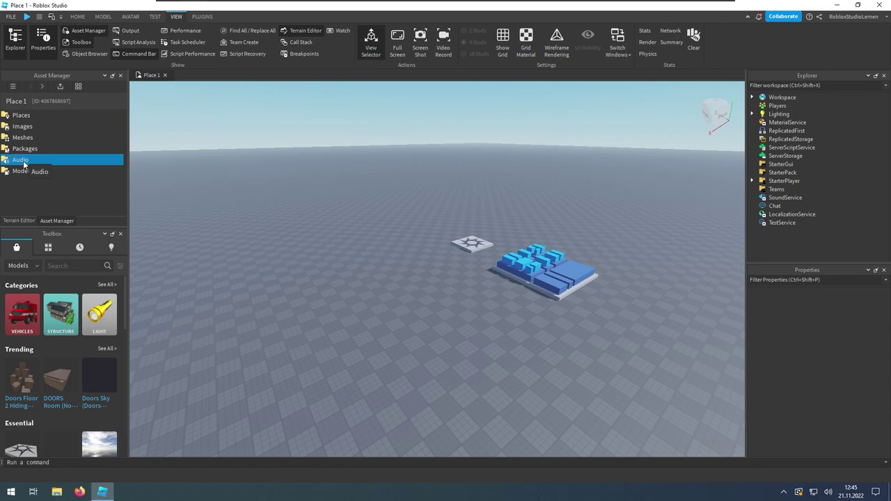
double_click(23, 161)
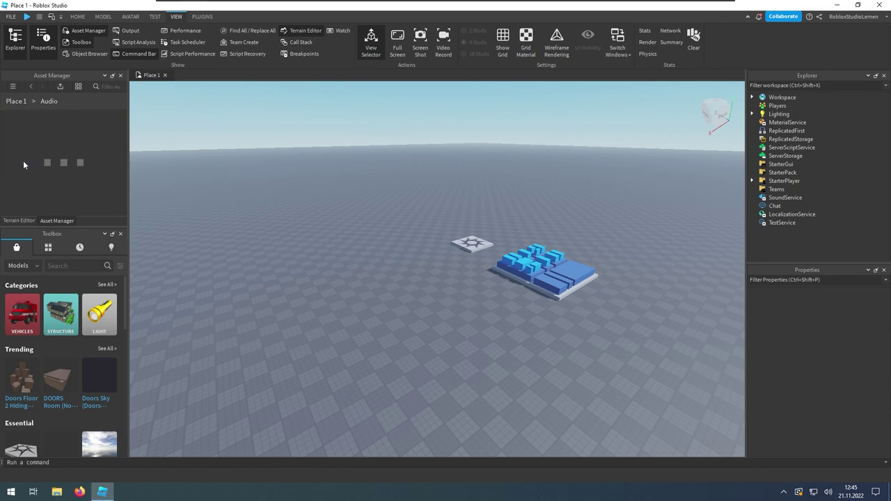
click(32, 87)
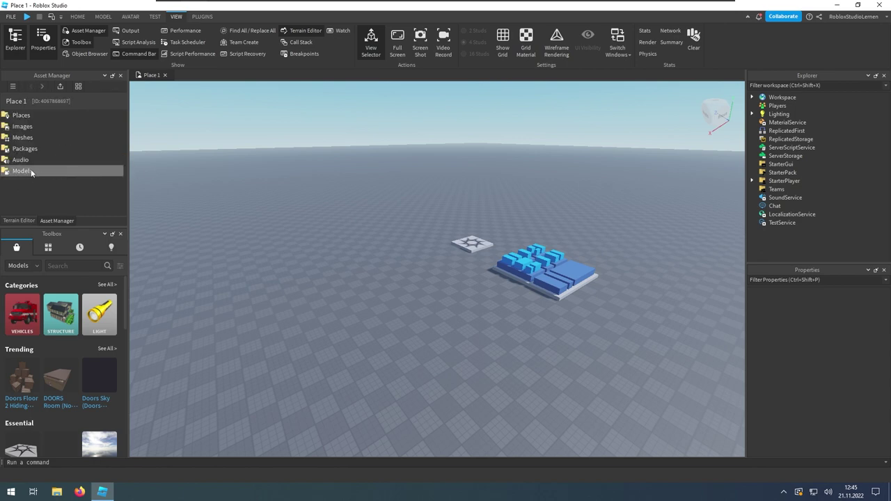
double_click(31, 172)
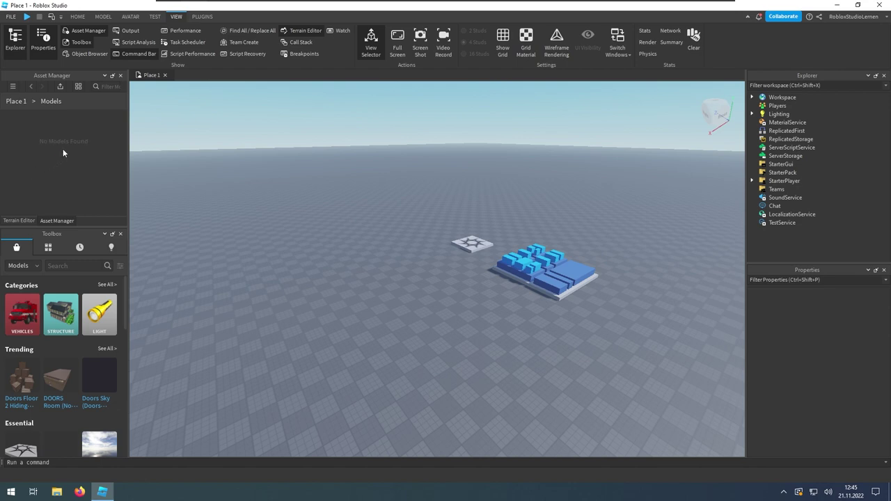
key(BackSpace)
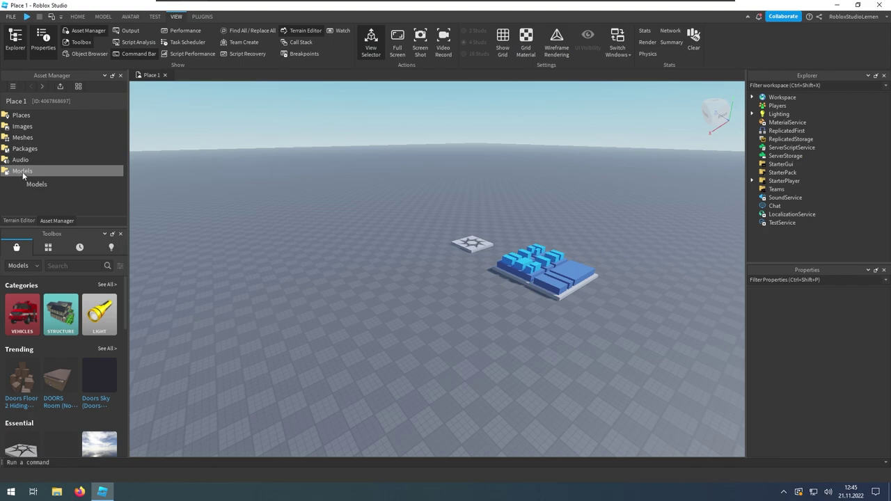
click(35, 150)
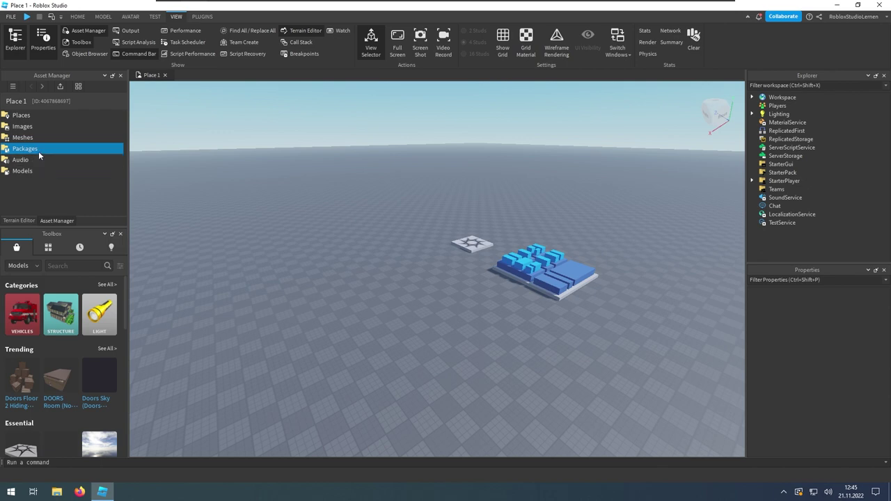
Hide the Asset Manager and the Terrain Editor, and widen the Toolbox until five models fit in each row.
click(84, 32)
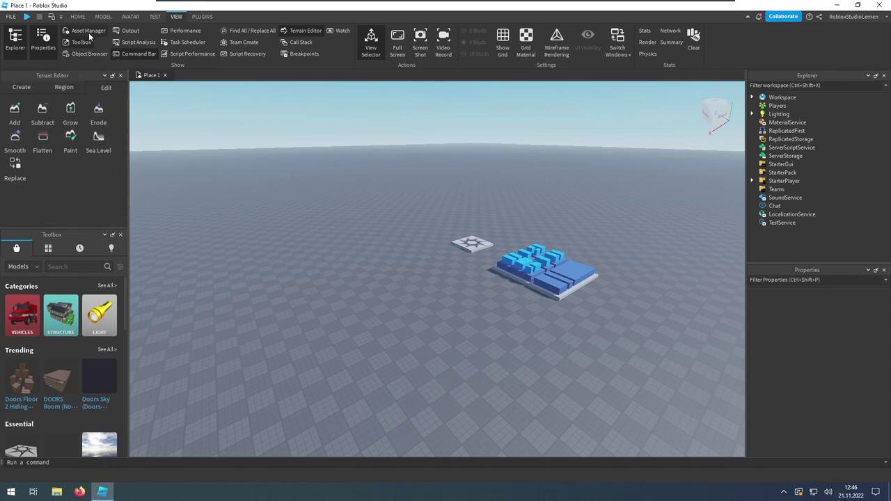
click(293, 32)
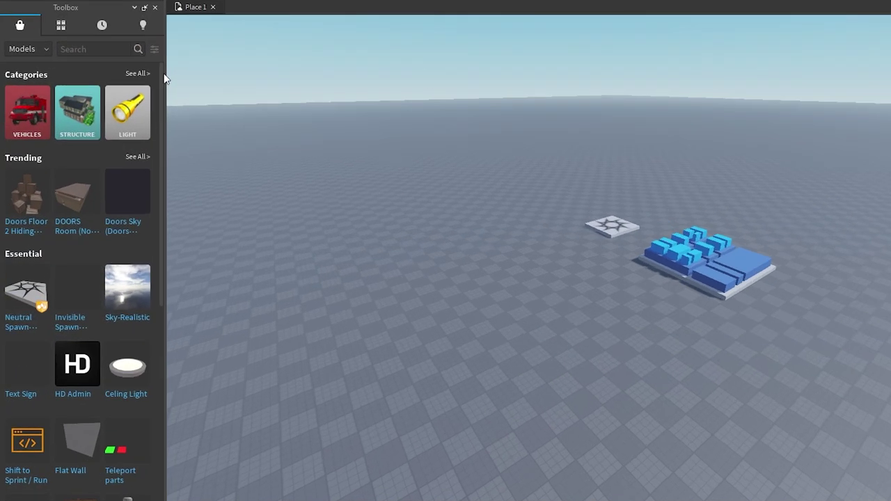
drag(127, 127, 158, 126)
drag(207, 73, 267, 73)
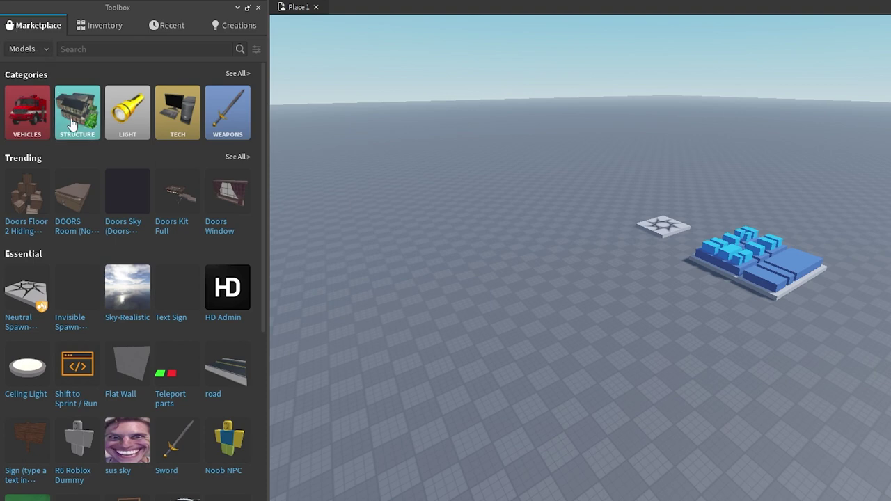
Insert the Flash Light Tool from the Toolbox marketplace into the place, dismiss the script notice, and delete the model again.
scroll(87, 190, down, 10)
scroll(87, 188, down, 5)
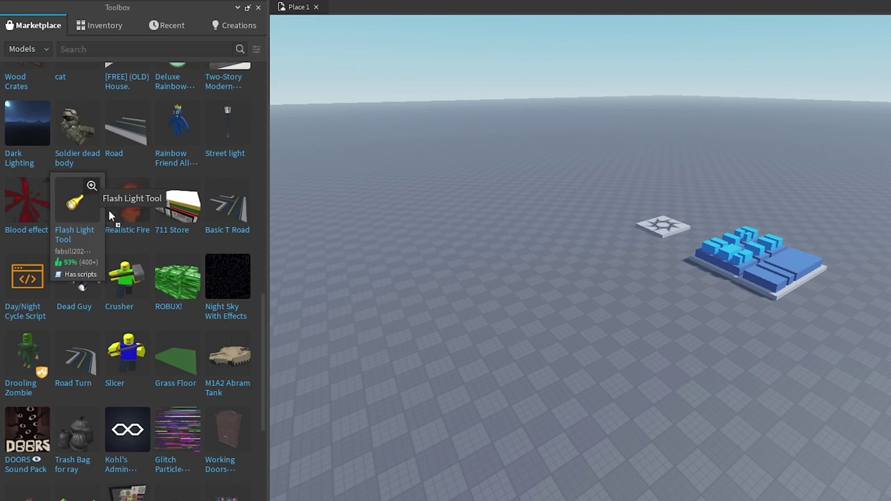
drag(76, 216, 557, 269)
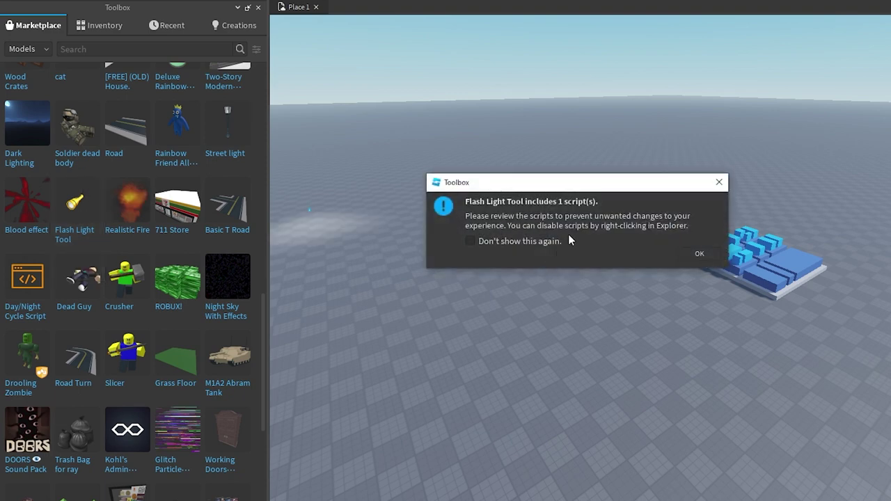
click(698, 252)
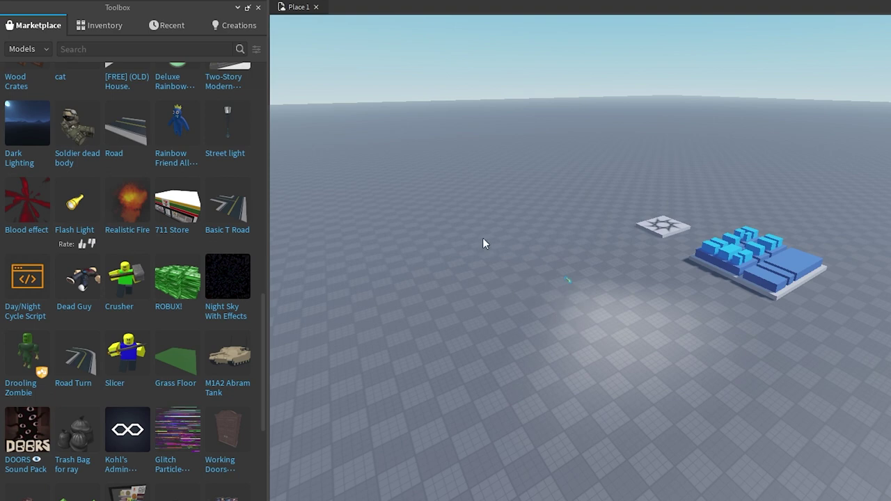
key(Delete)
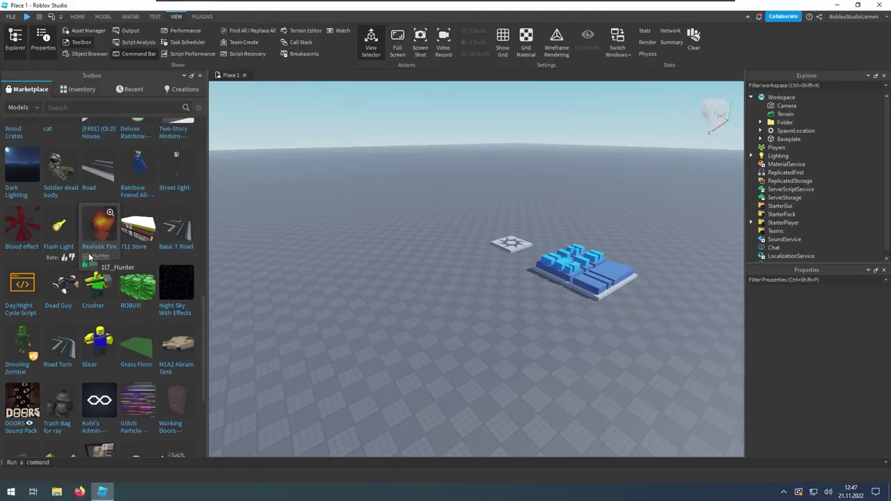
Insert the Orange Rainbow Friends Anim model from the Toolbox marketplace onto the empty baseplate area in front of the spawn location.
scroll(88, 256, down, 3)
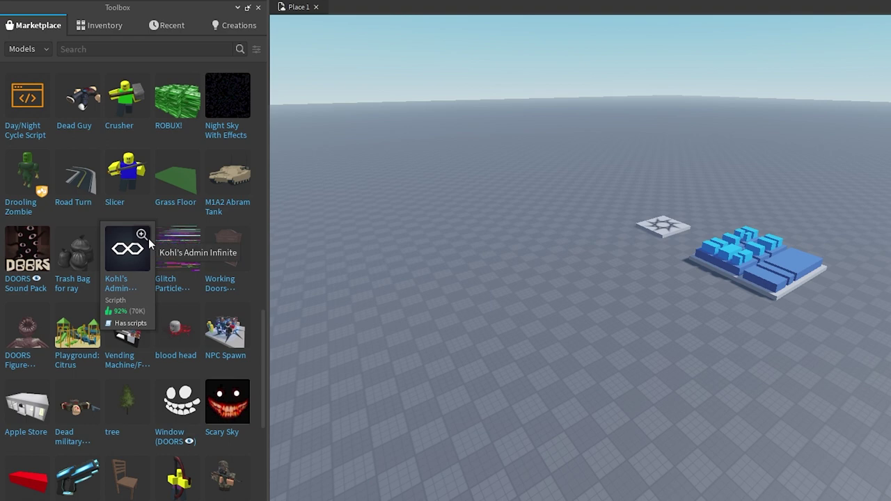
scroll(149, 238, down, 3)
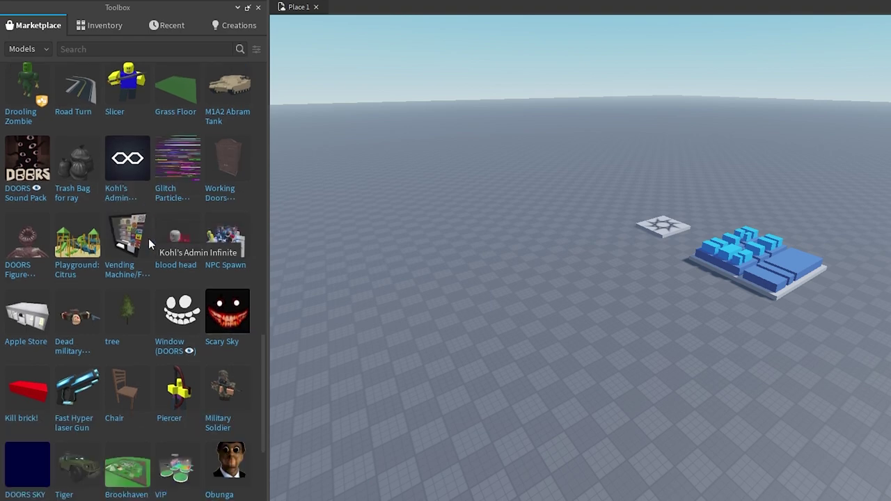
scroll(148, 238, down, 3)
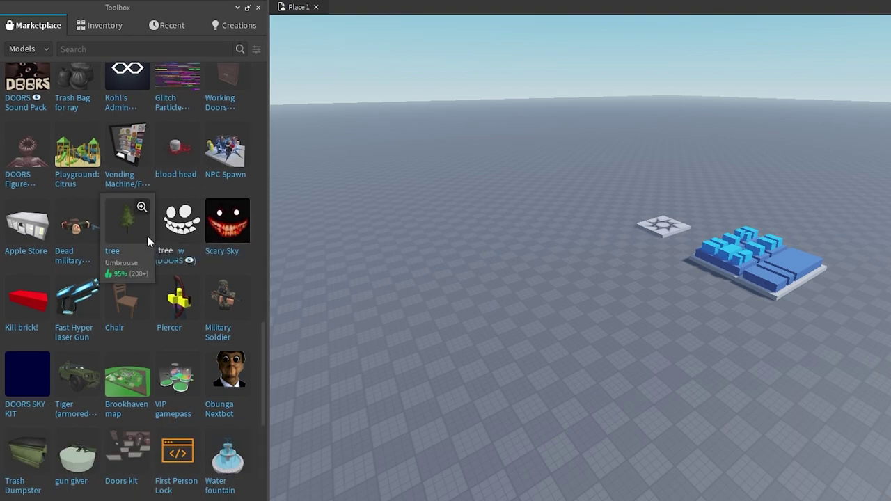
scroll(147, 237, down, 3)
scroll(147, 237, down, 3)
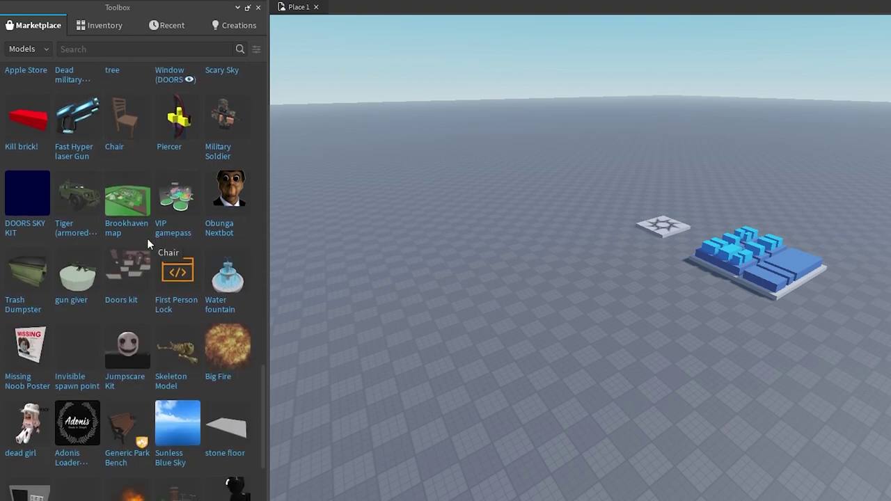
scroll(147, 238, down, 6)
scroll(146, 238, up, 10)
scroll(144, 240, down, 9)
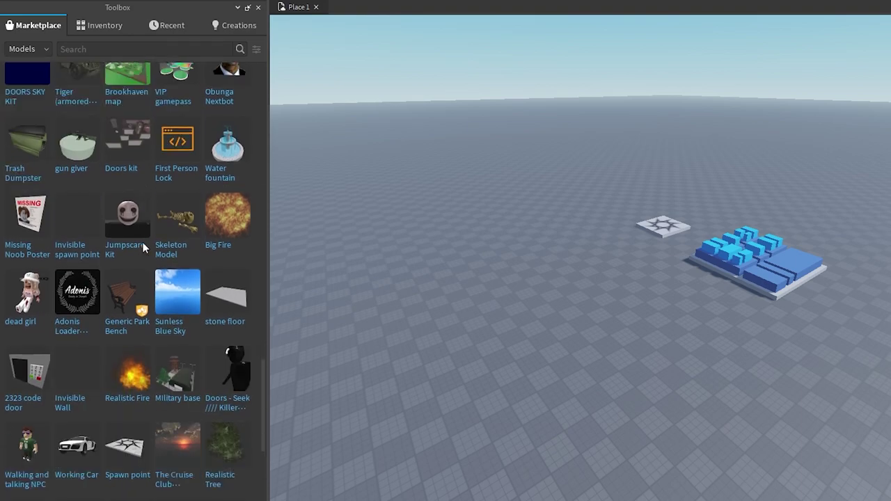
scroll(143, 244, down, 5)
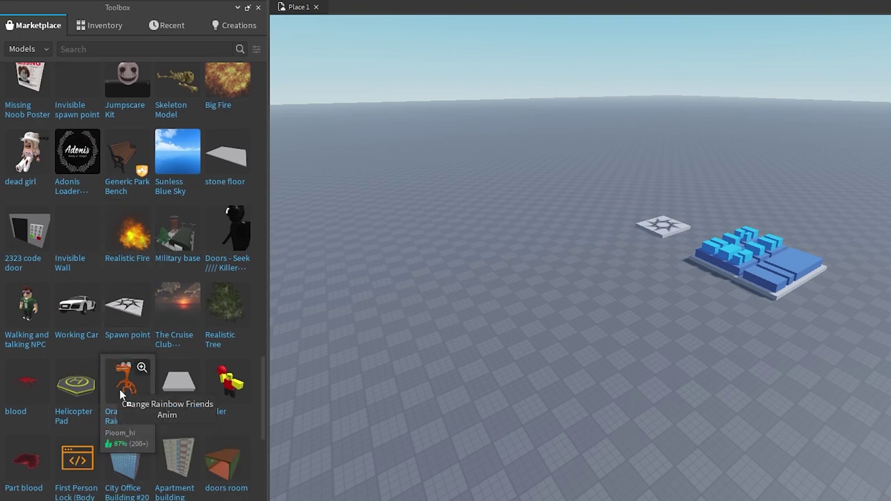
drag(120, 394, 517, 314)
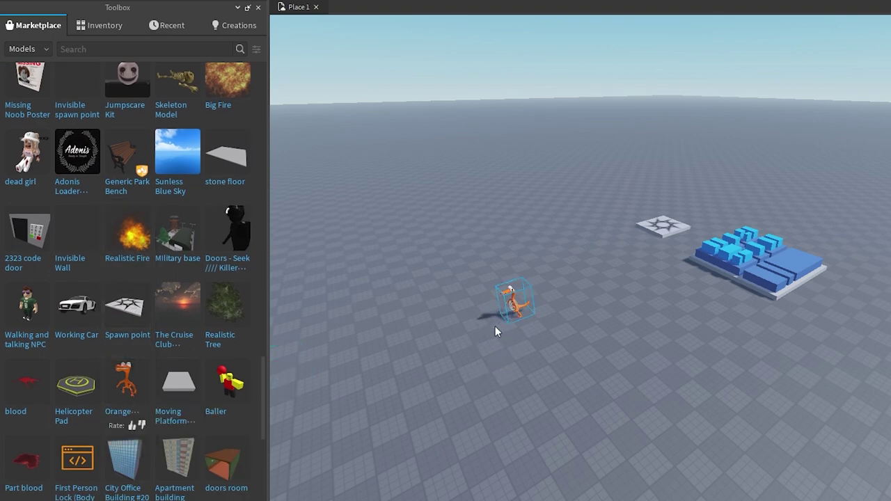
key(f)
scroll(499, 320, down, 3)
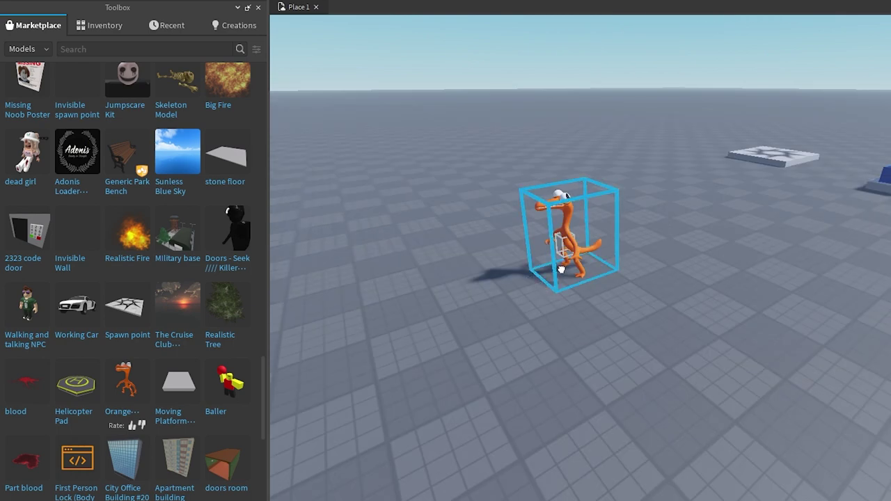
Move the orange Rainbow Friends model forward on the baseplate and delete it from the place.
drag(525, 281, 583, 367)
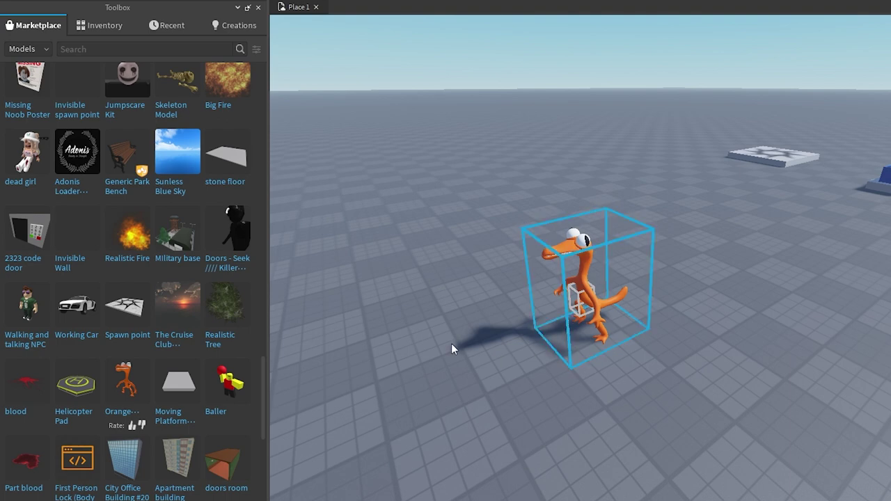
key(Delete)
Check the quality badge and creator of the Essential models' Neutral Spawn Location, place it on the baseplate, and delete it again.
scroll(263, 372, up, 1)
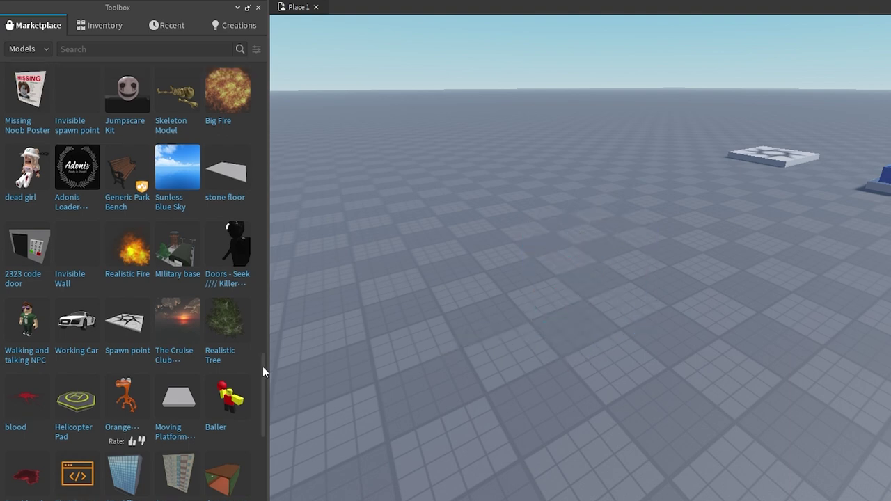
scroll(262, 363, up, 5)
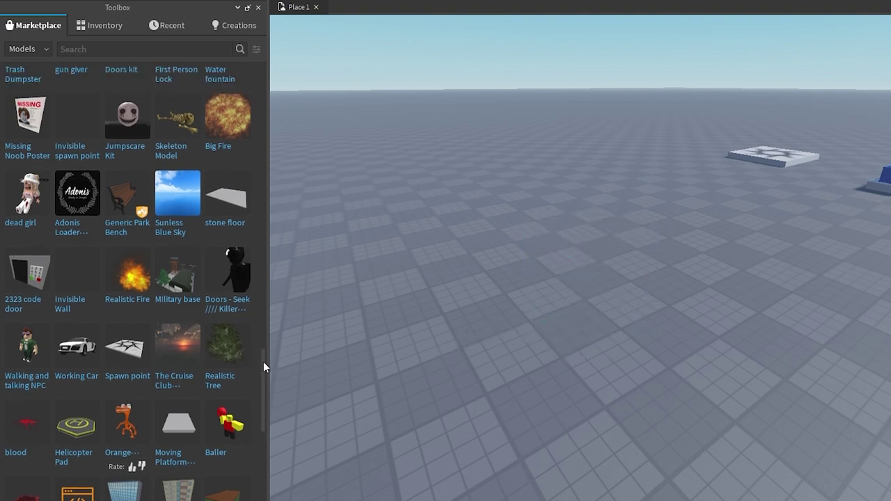
drag(262, 327, 264, 79)
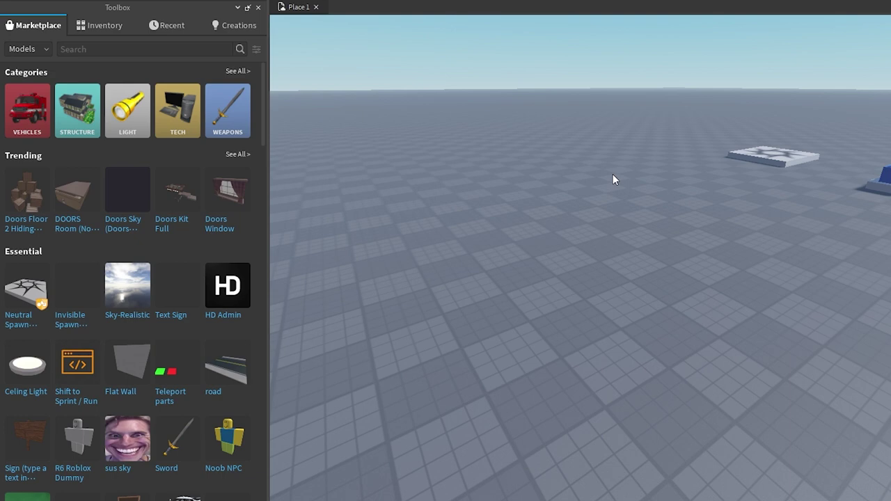
mouse_move(158, 203)
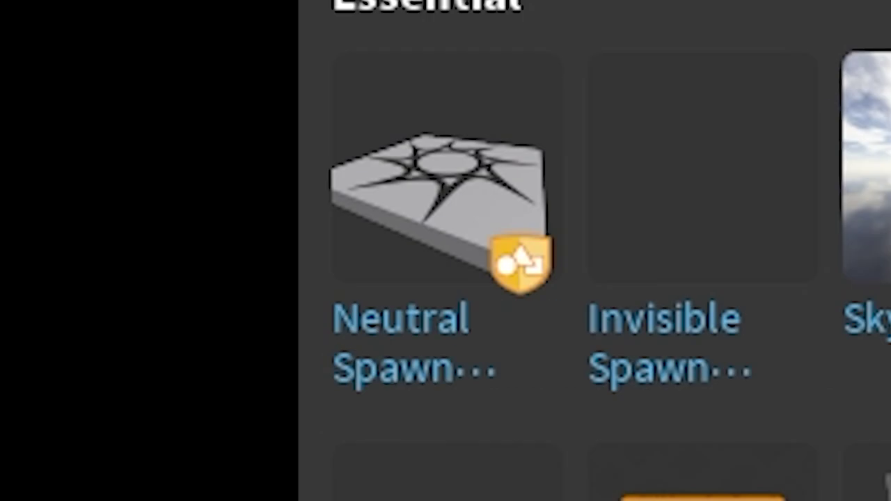
mouse_move(524, 306)
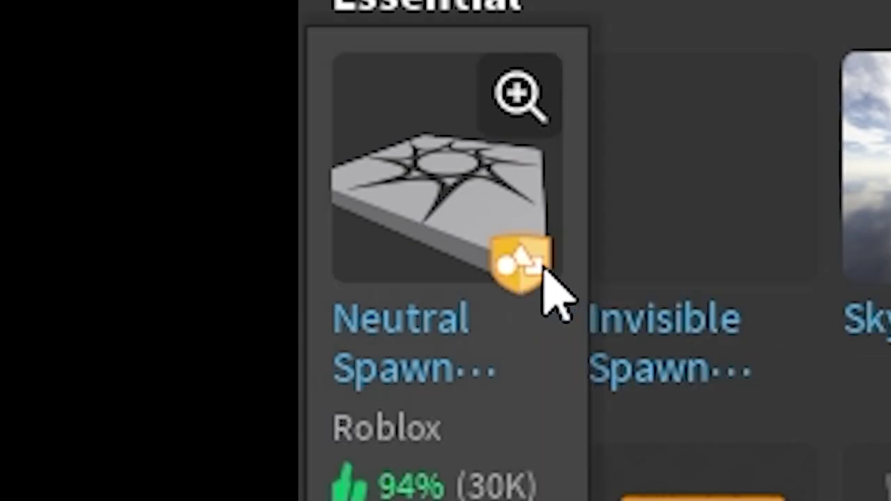
mouse_move(535, 271)
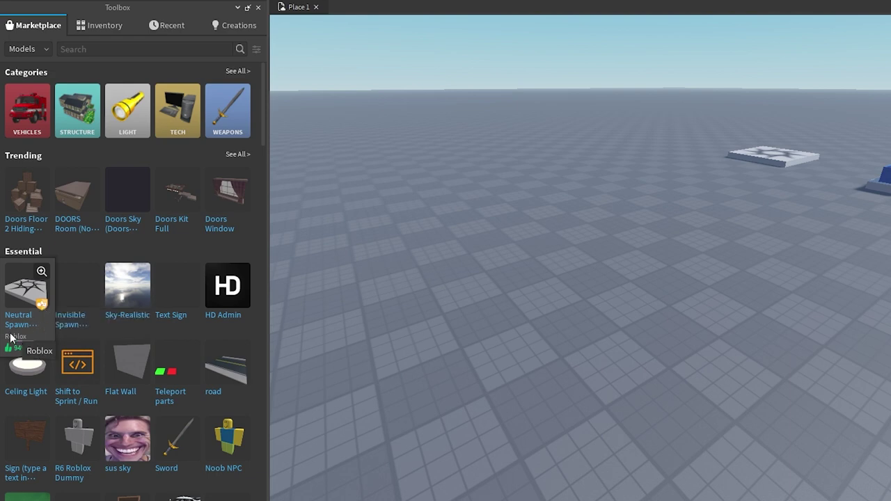
drag(22, 290, 622, 268)
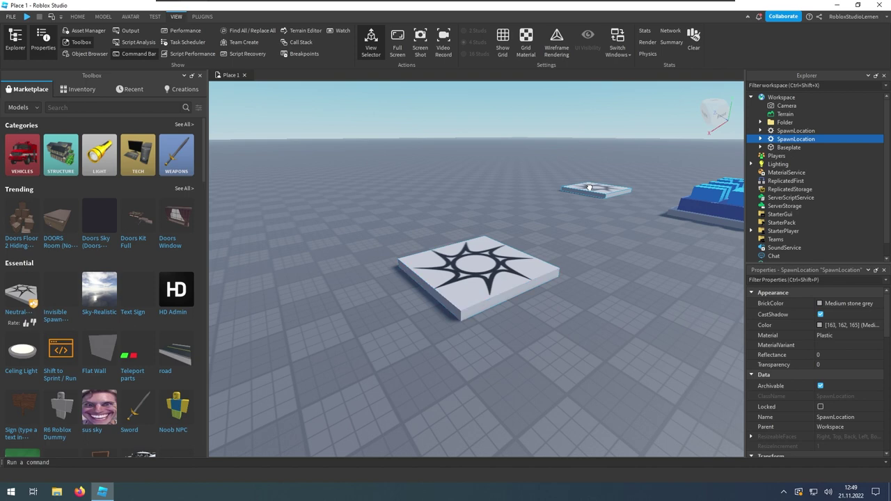
click(756, 155)
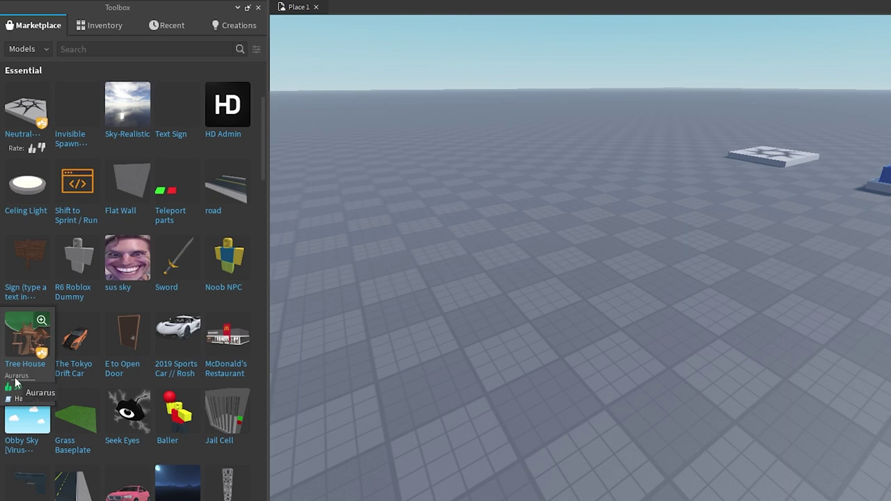
Open the Tree House model's details and inspect its object tree, including the contents of Border (REMOVE!), then collapse the tree.
click(35, 351)
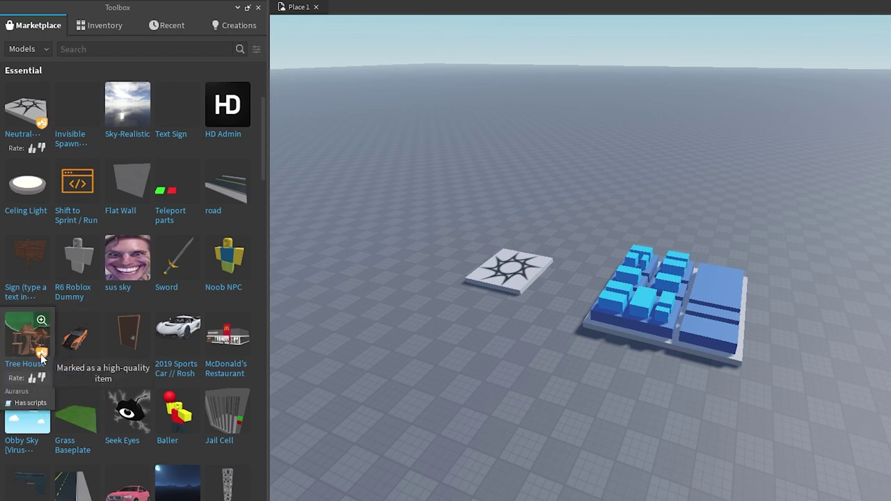
click(39, 319)
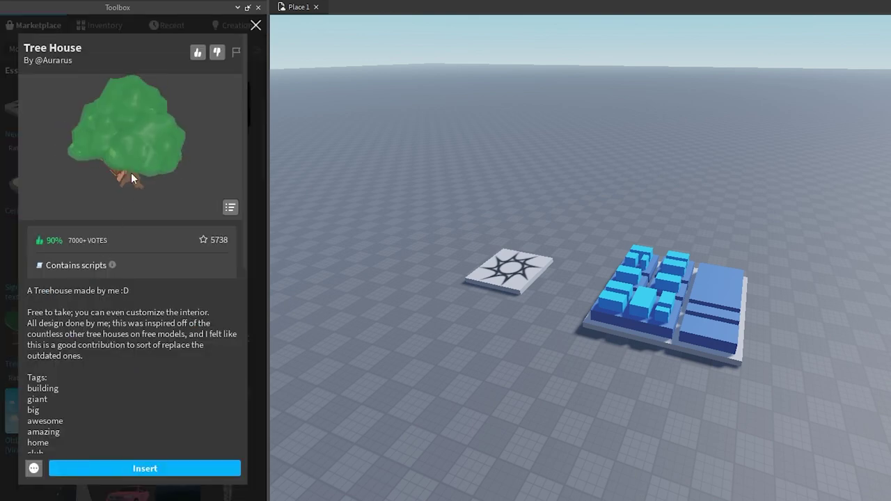
click(229, 208)
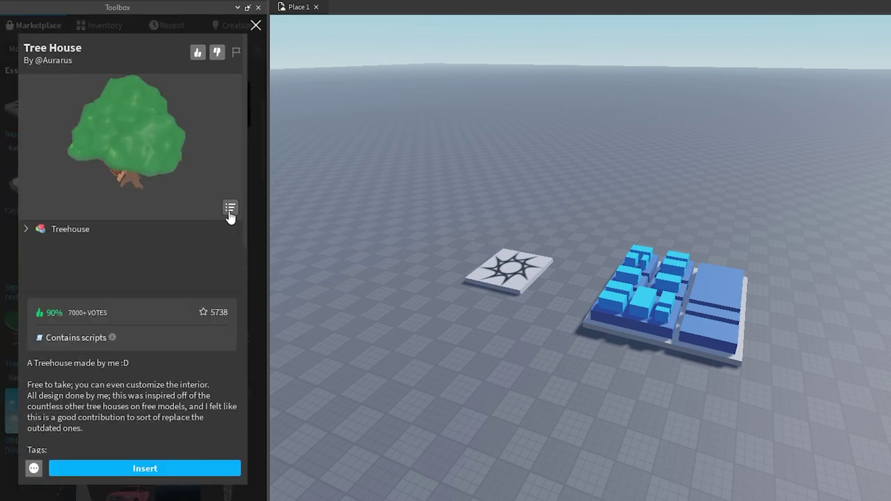
click(26, 229)
scroll(77, 254, down, 2)
scroll(77, 254, down, 5)
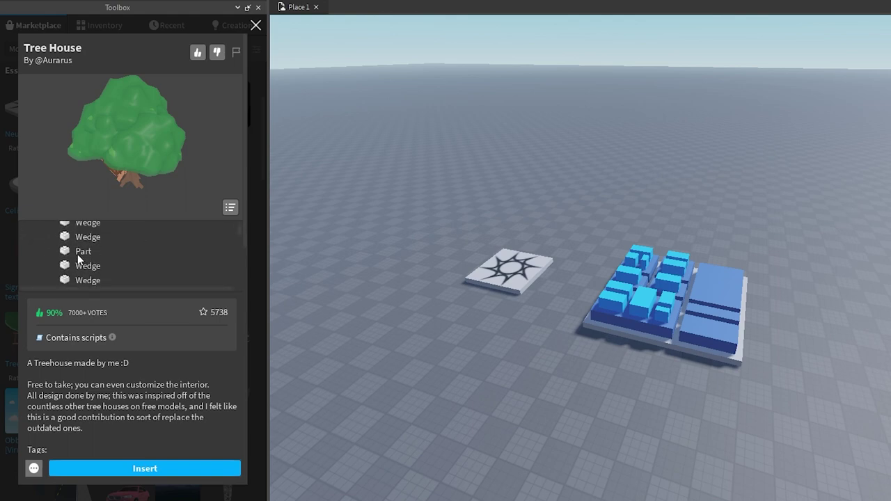
scroll(76, 254, up, 7)
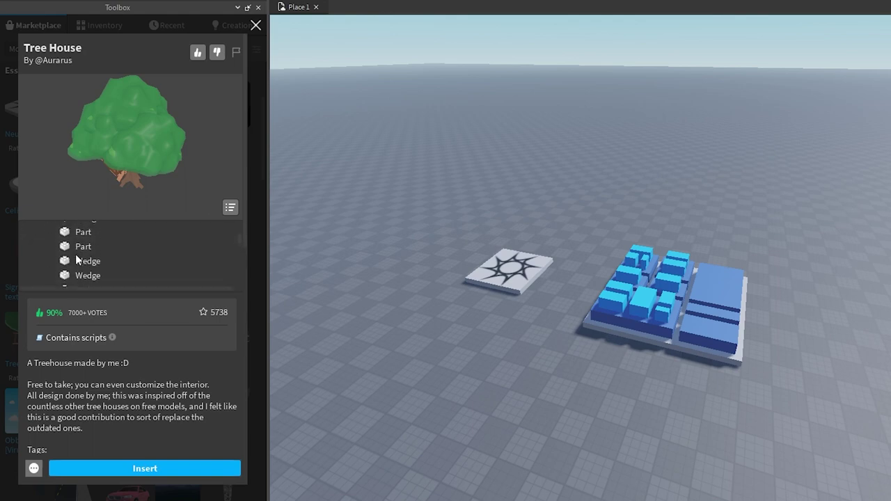
click(49, 243)
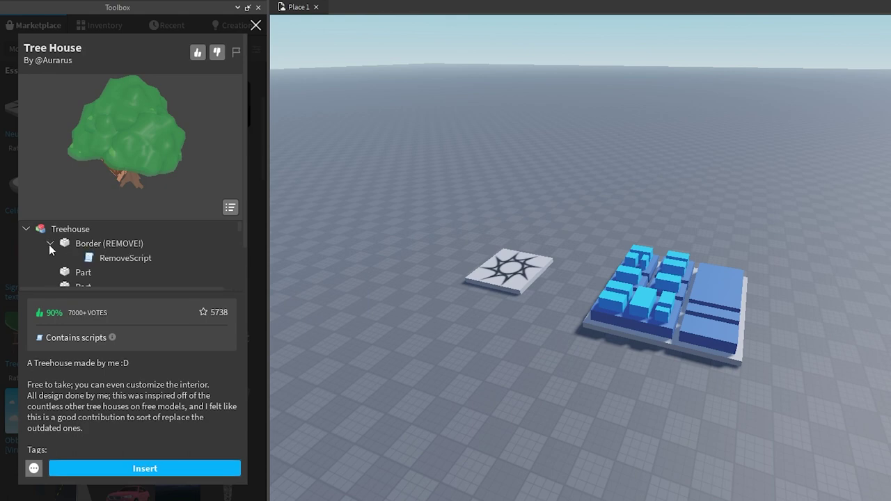
click(49, 245)
click(26, 228)
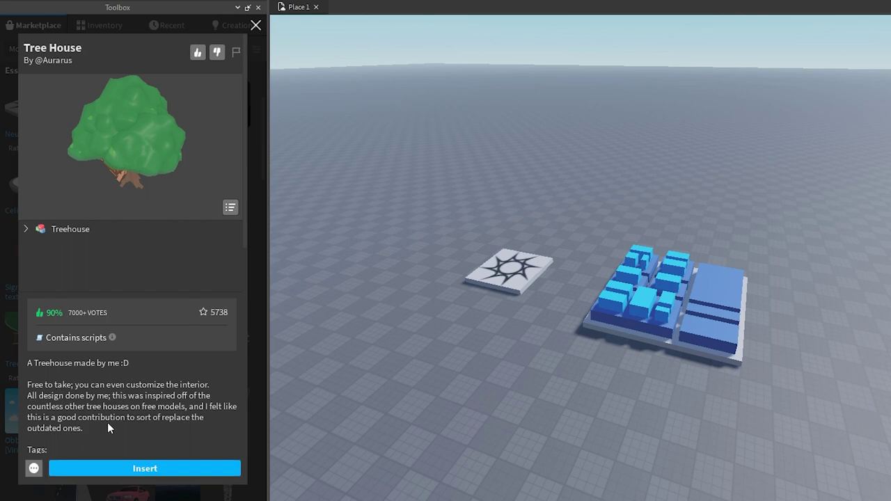
Read the Tree House's description, tags and dates, examine its 3D preview up close, and close the details.
scroll(76, 401, down, 6)
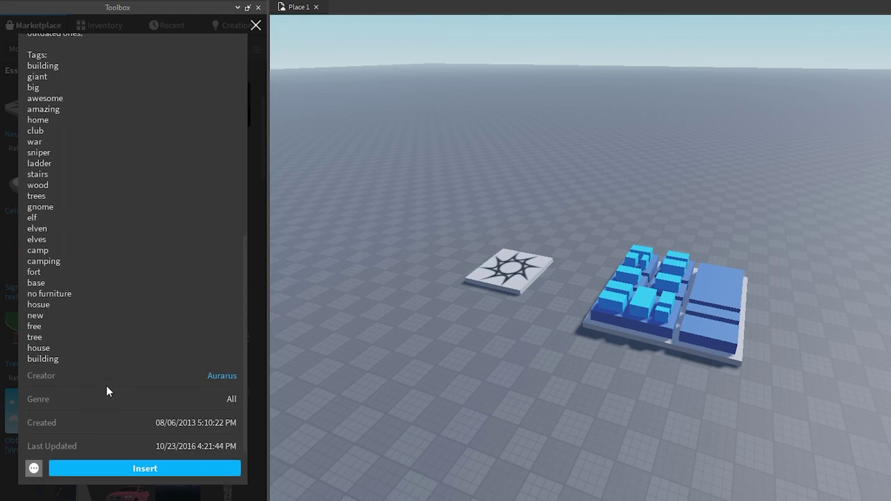
scroll(108, 388, up, 6)
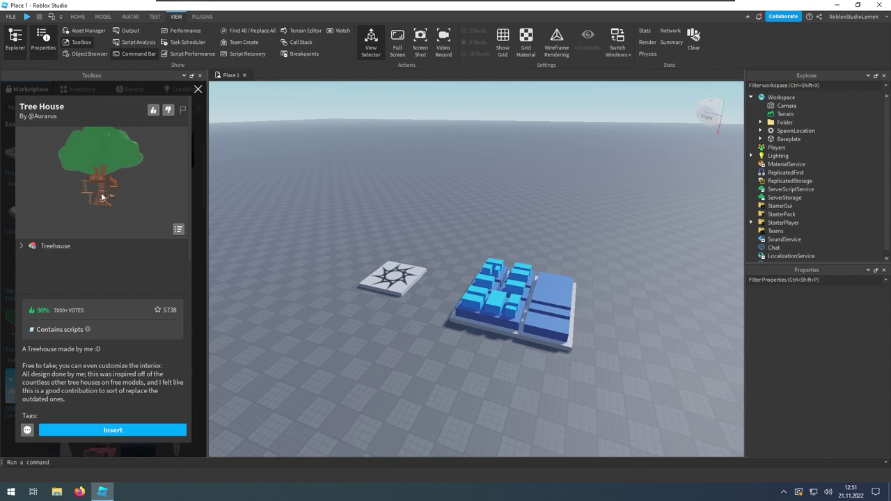
scroll(101, 198, up, 5)
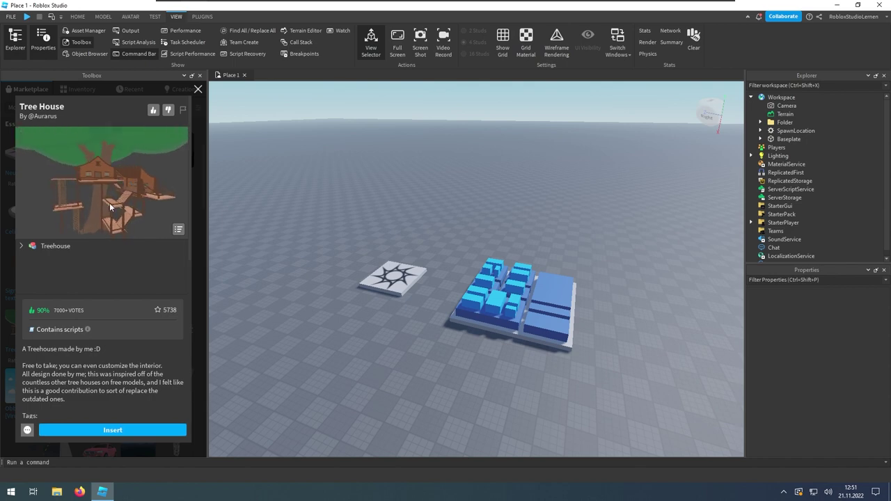
scroll(107, 201, down, 3)
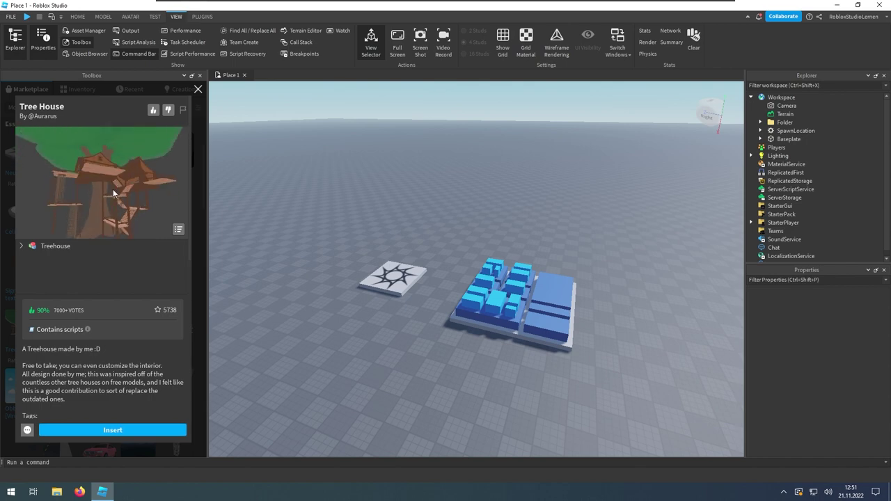
key(Escape)
Look through the marketplace's Essential models, read the details of HD Admin including its description, creator and dates, and close them.
scroll(83, 223, down, 5)
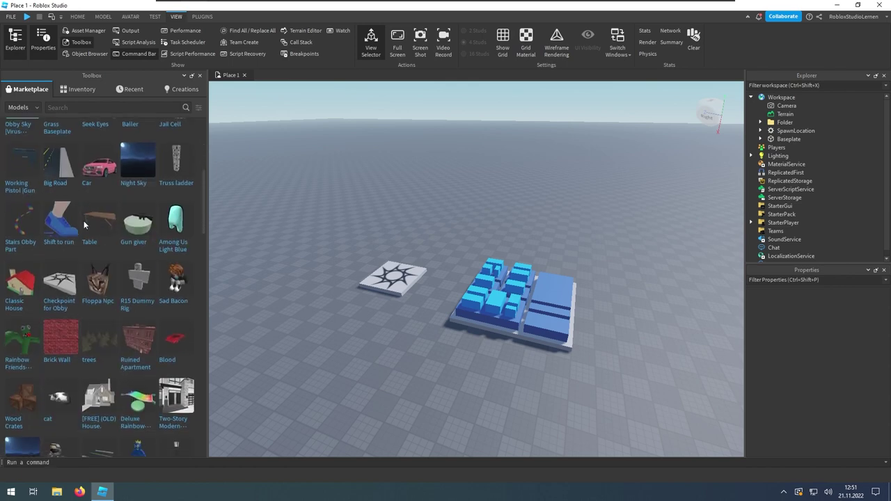
scroll(38, 217, up, 6)
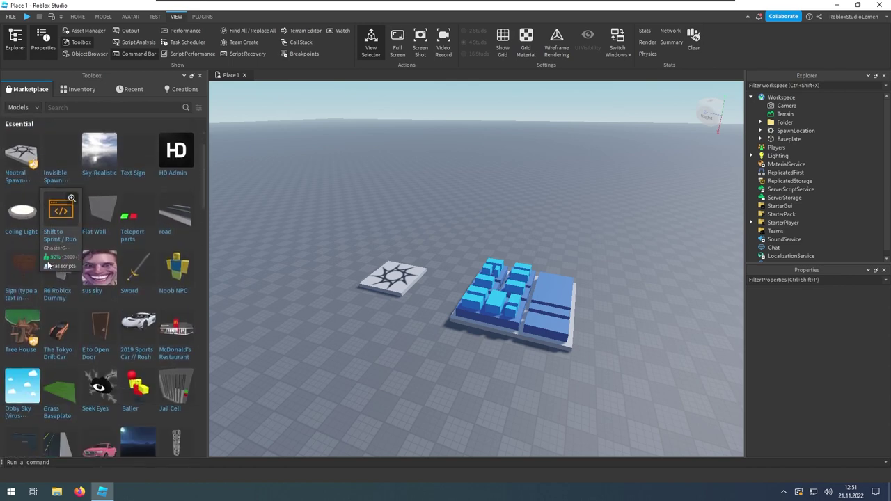
scroll(70, 237, up, 3)
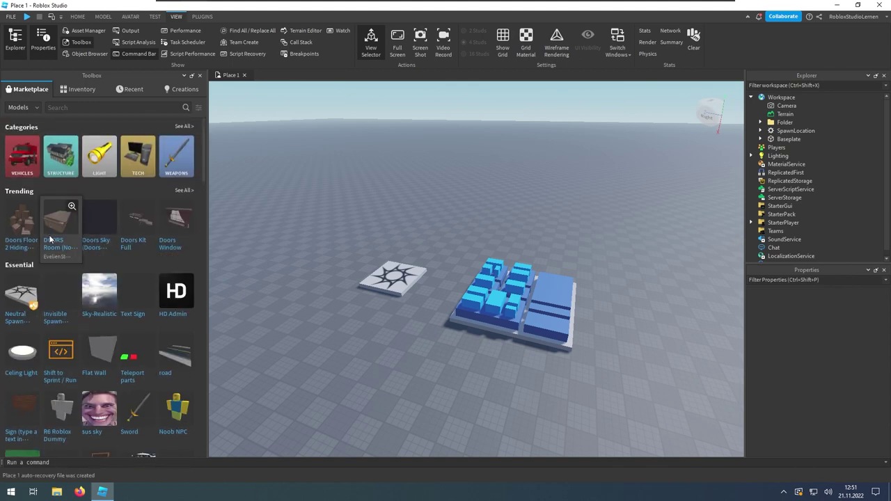
scroll(54, 231, down, 2)
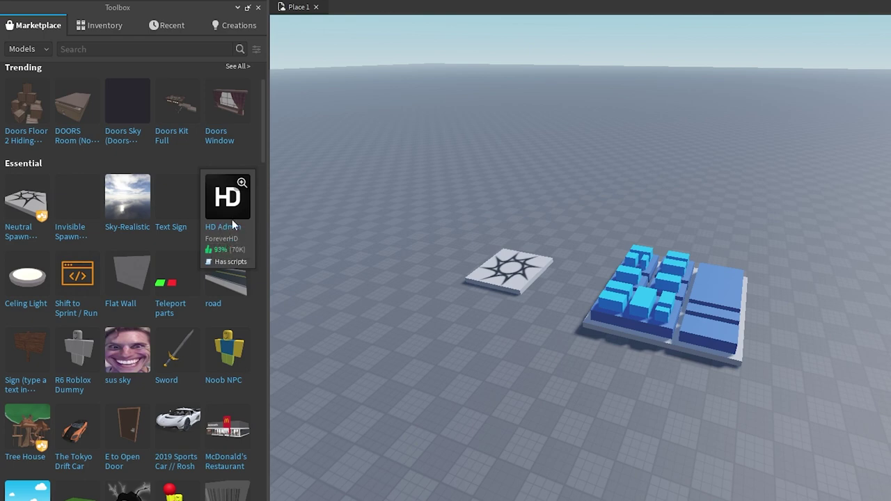
click(238, 182)
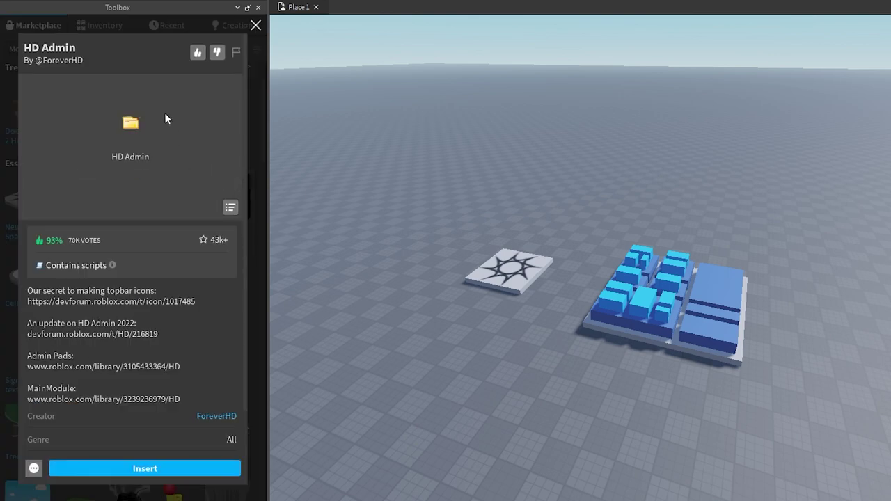
scroll(141, 214, down, 2)
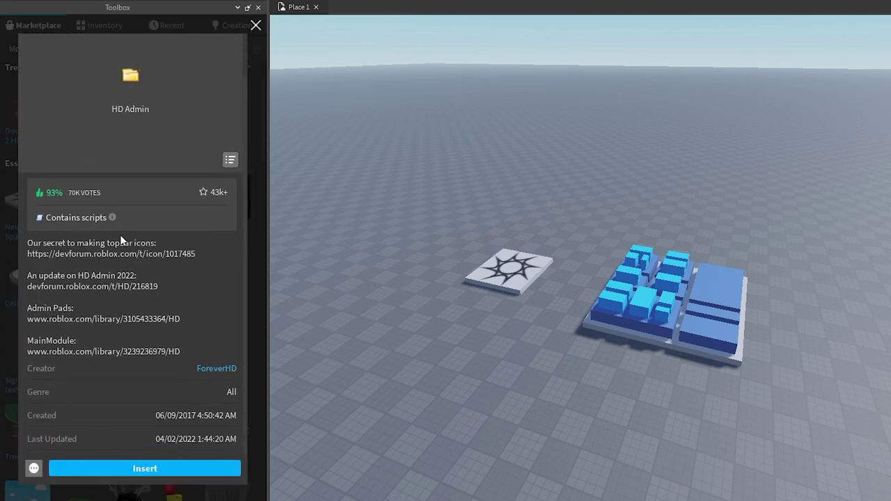
scroll(120, 237, up, 2)
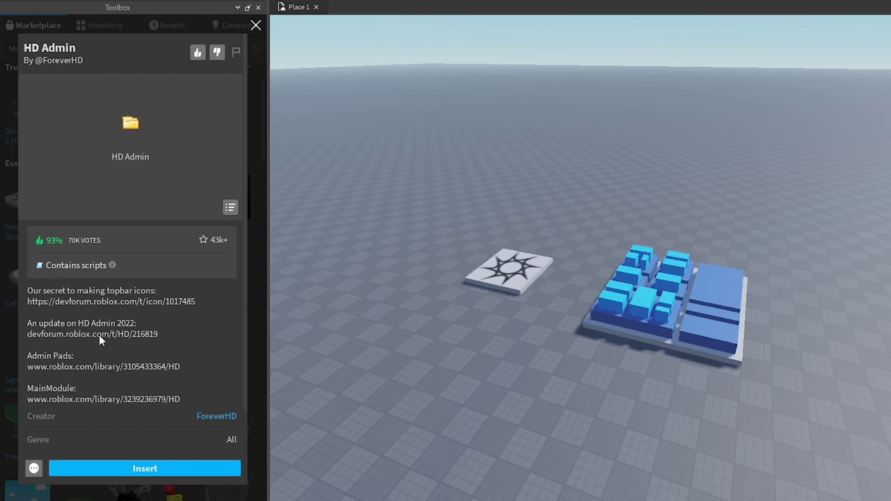
scroll(101, 333, down, 1)
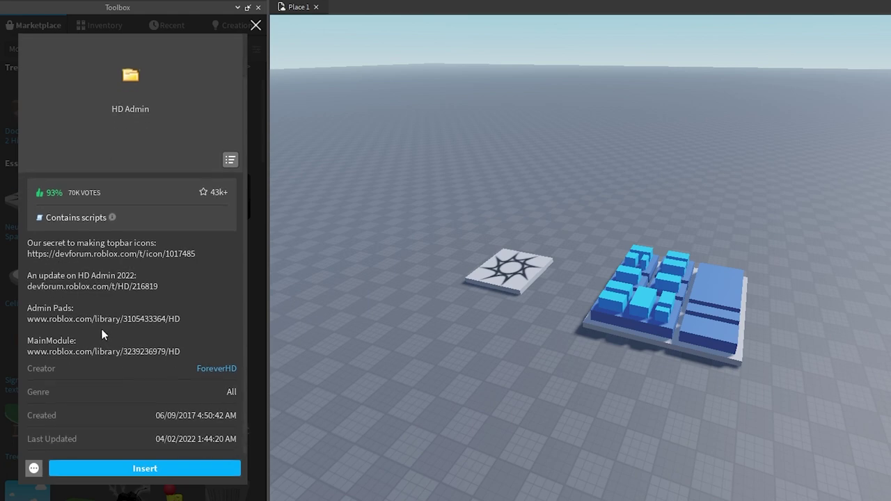
scroll(99, 317, up, 1)
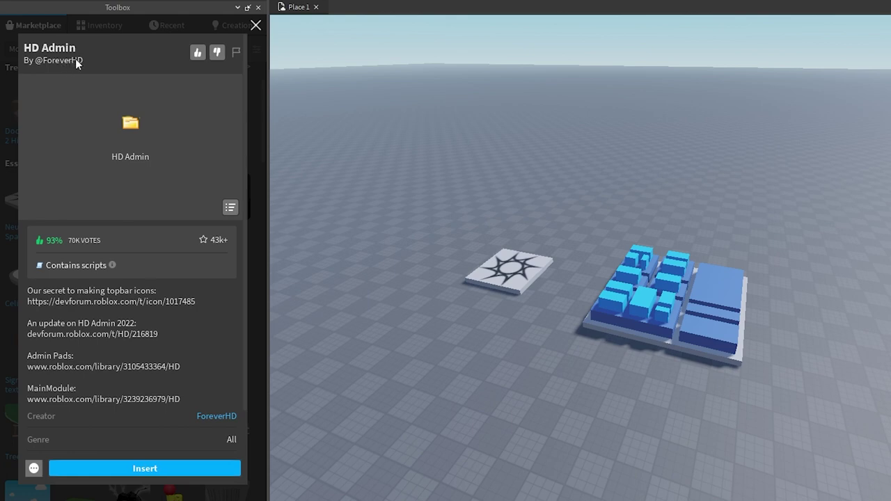
click(255, 25)
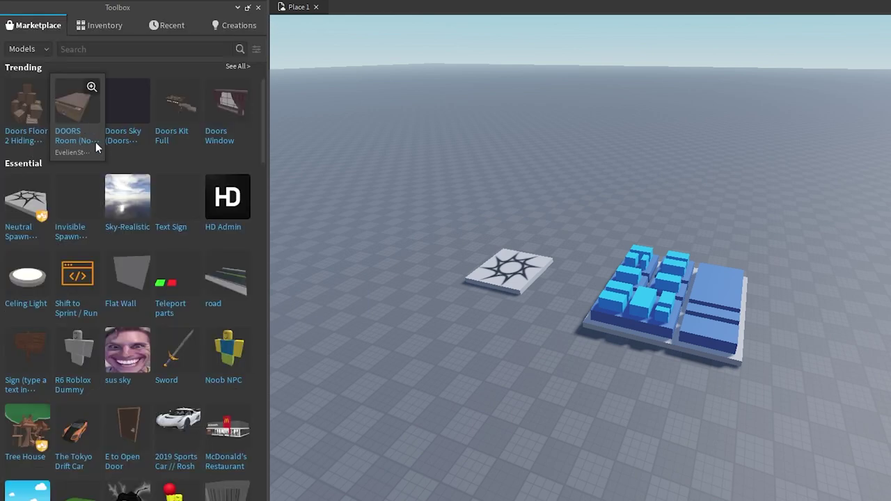
Insert the Doors Window model from the Toolbox's Trending section into the place beside the spawn location and focus on it.
mouse_move(225, 199)
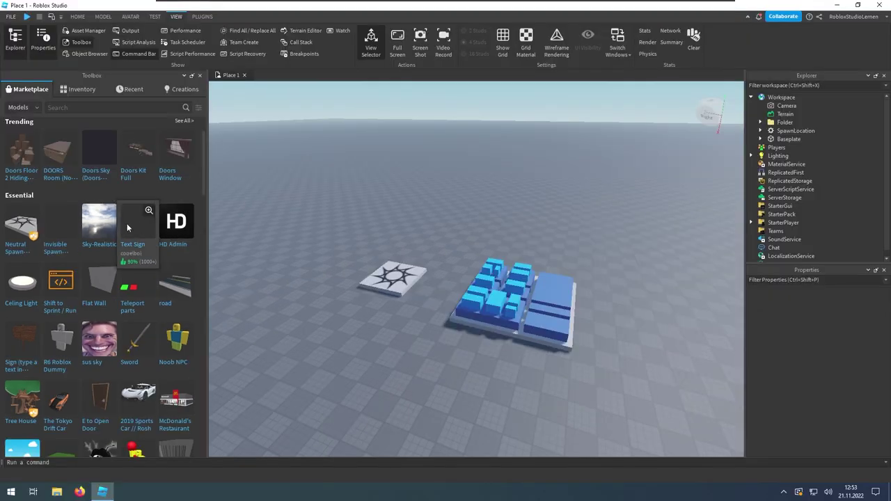
mouse_move(177, 236)
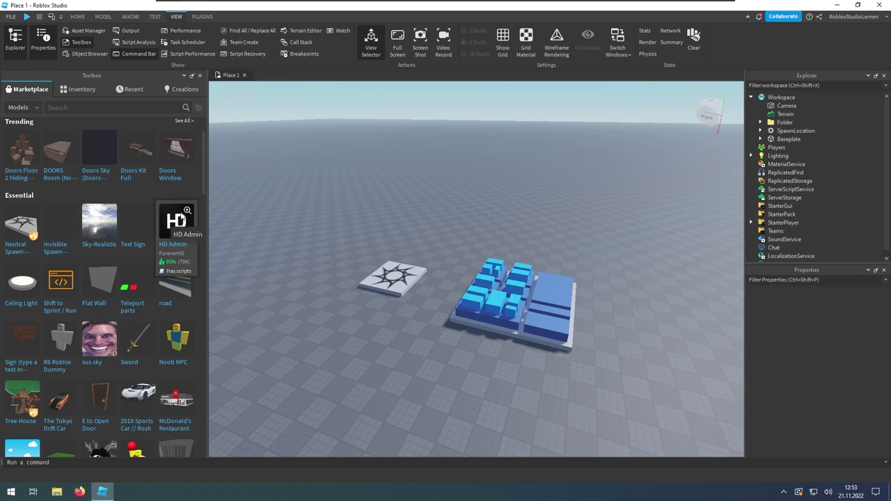
scroll(162, 212, up, 2)
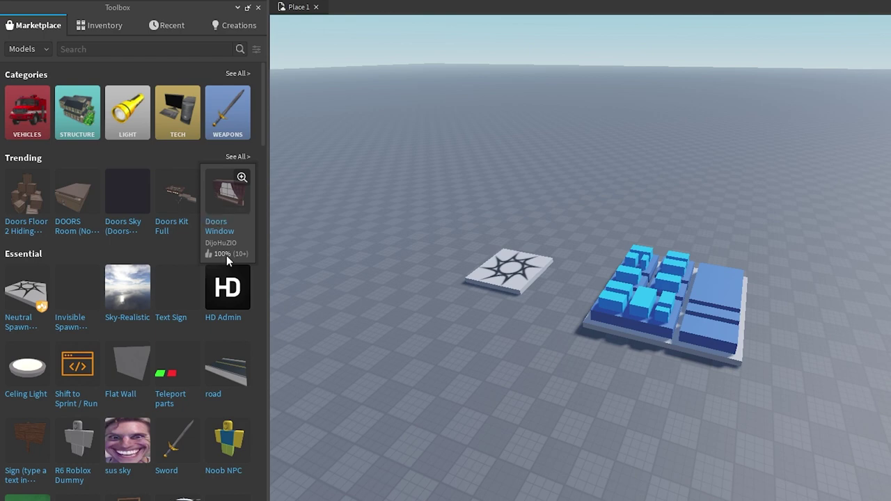
drag(224, 201, 439, 252)
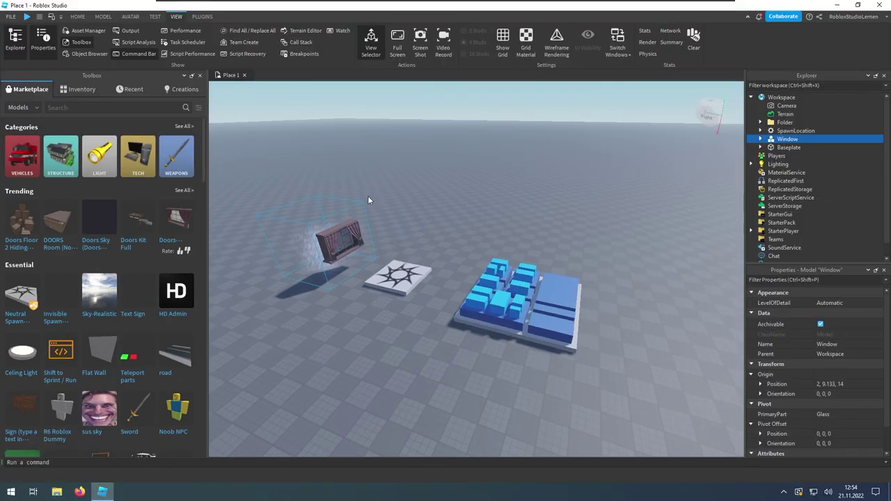
key(f)
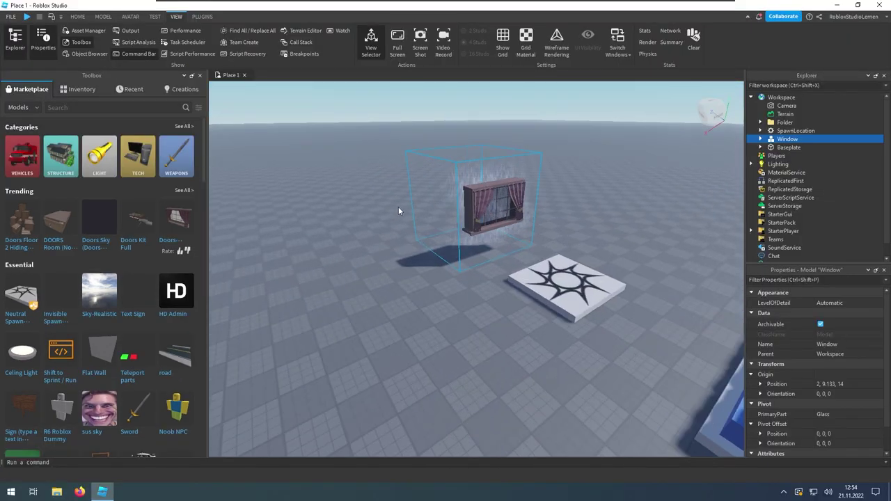
Examine the Window model up close and its objects in the Explorer, then delete it from the place.
scroll(398, 206, up, 3)
scroll(398, 207, up, 5)
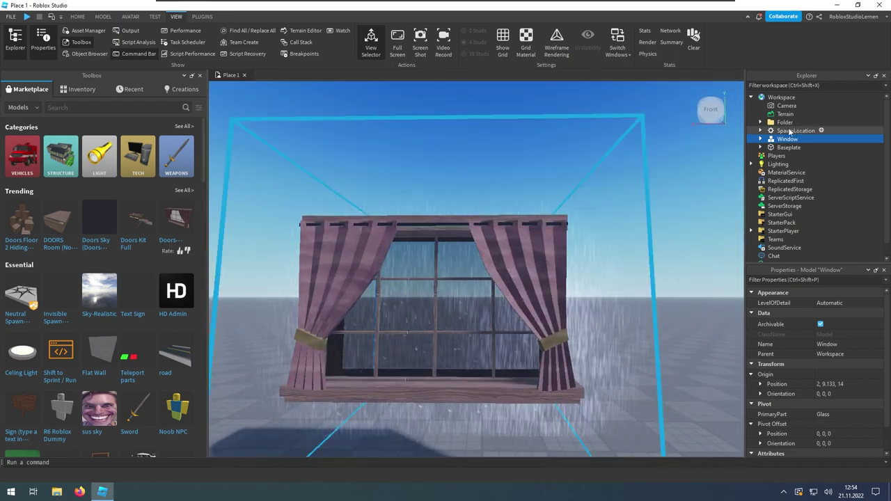
click(761, 138)
scroll(808, 174, down, 1)
click(761, 114)
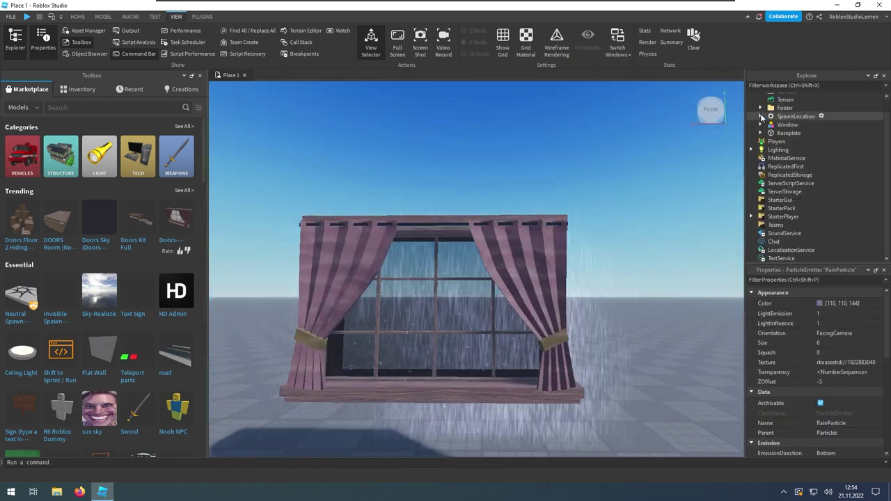
click(784, 108)
click(487, 243)
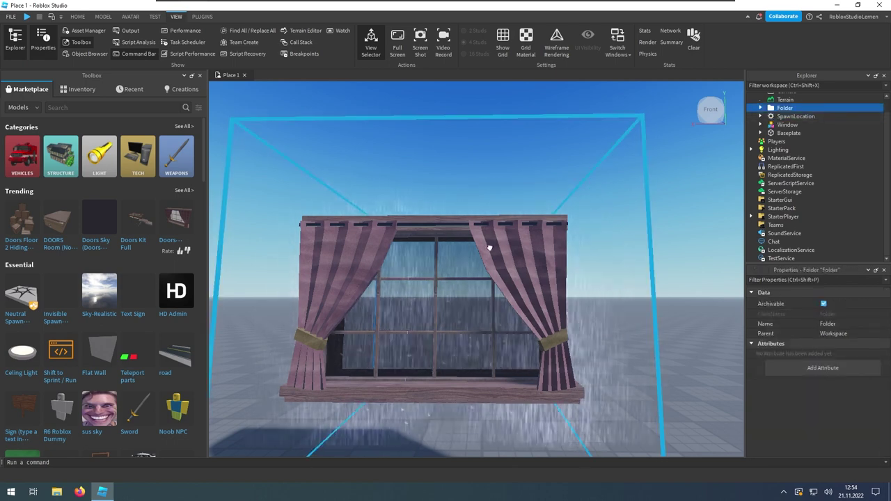
key(Delete)
Browse further through the marketplace models and insert the Basic T Road model into the place.
scroll(120, 239, down, 5)
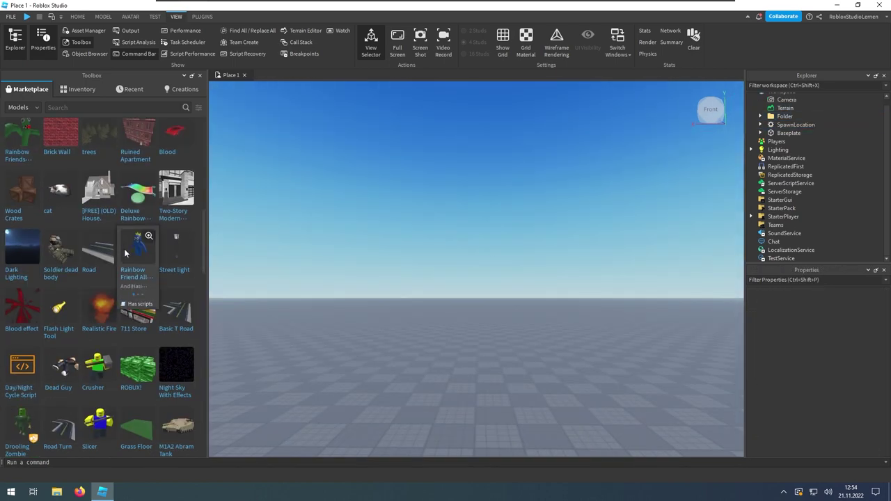
mouse_move(143, 317)
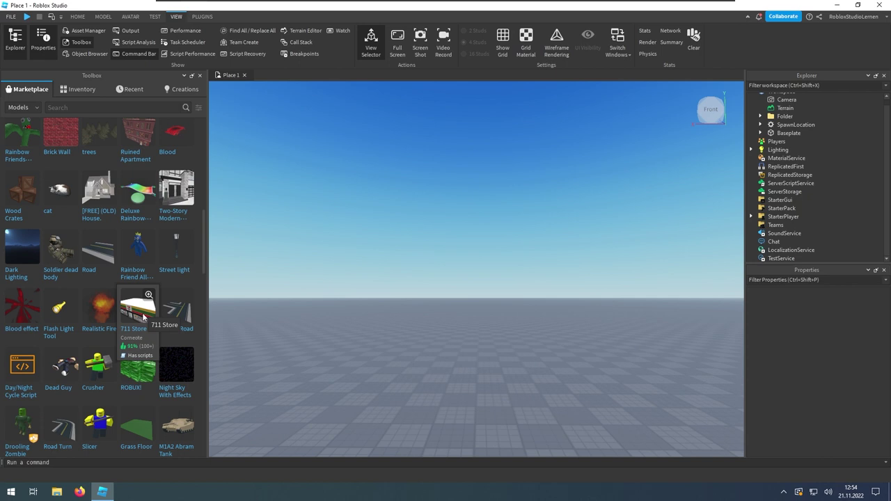
mouse_move(177, 309)
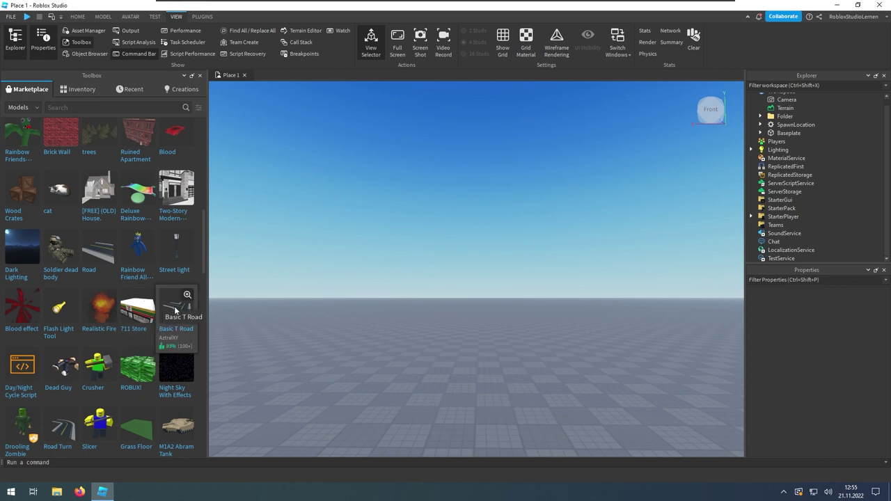
drag(177, 309, 480, 400)
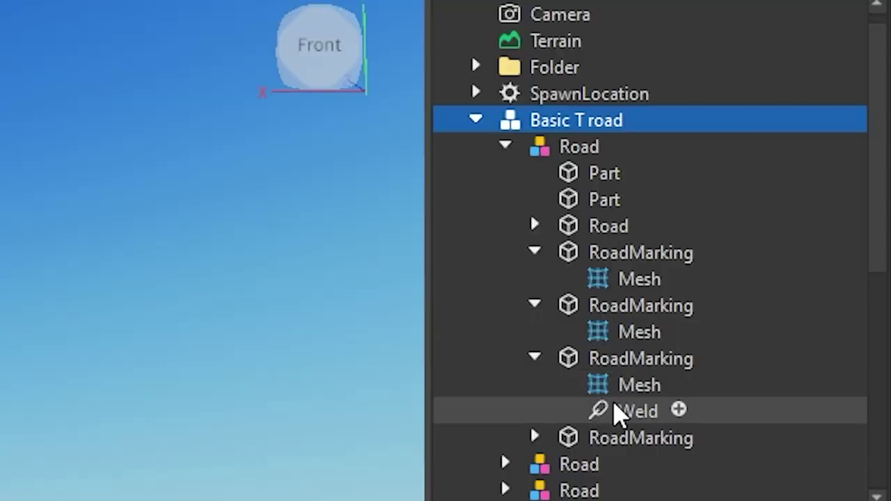
Inspect the RoadMarking parts and their Weld in the first Road model of Basic T road, and collapse their entries.
scroll(804, 225, down, 1)
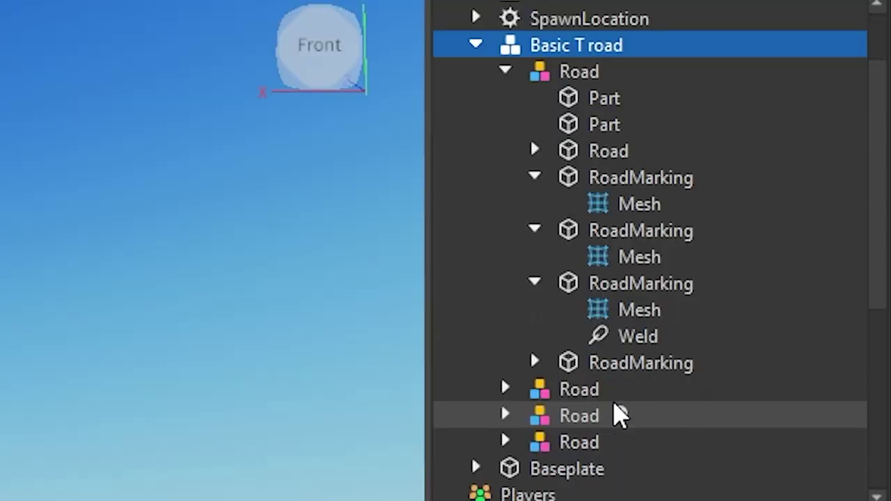
click(807, 201)
click(800, 185)
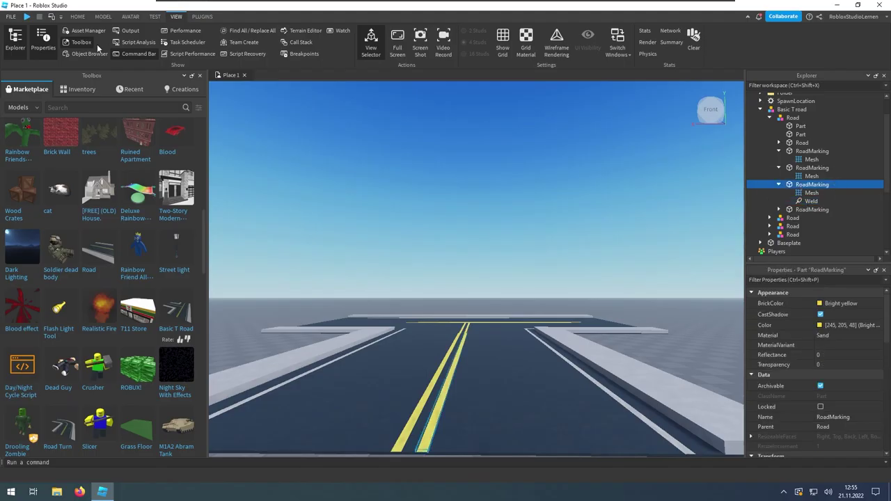
click(779, 151)
click(780, 160)
click(779, 168)
click(779, 176)
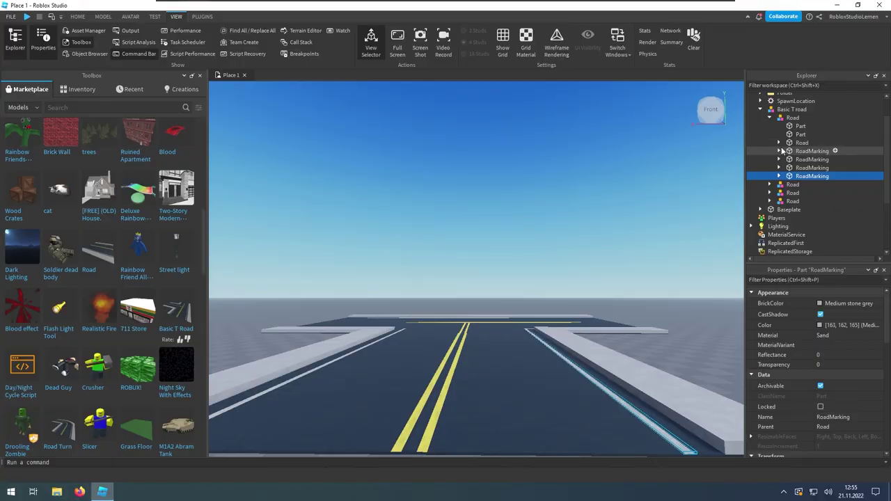
Expand the Road part inside the first Road model and inspect its Weld objects one by one.
click(779, 142)
click(802, 143)
click(802, 151)
click(803, 168)
click(646, 241)
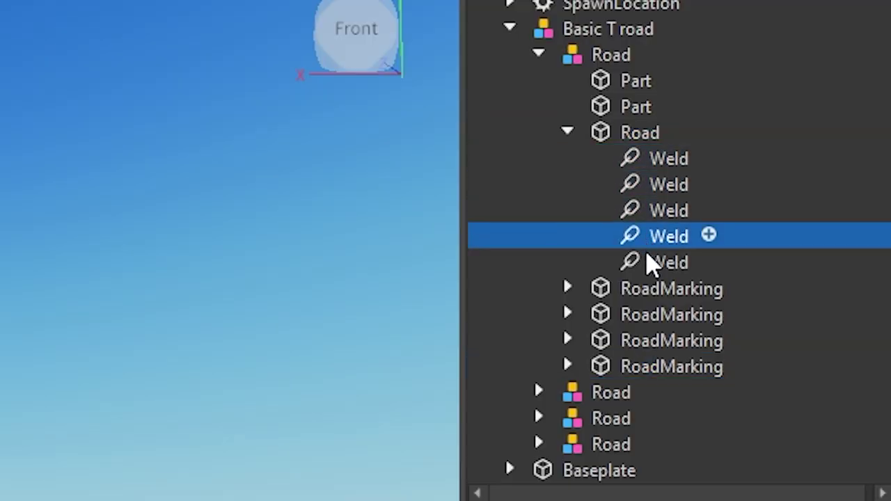
click(631, 256)
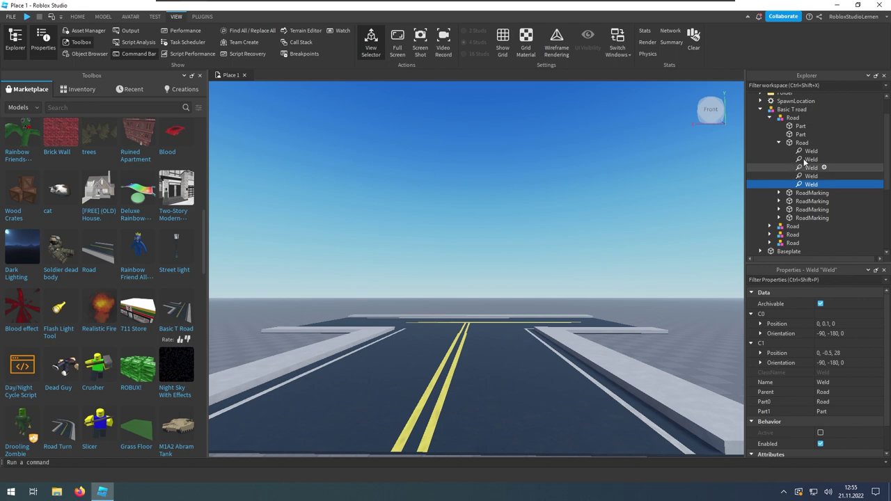
Copy the Road part's five Welds, paste them into the Road part, and paste them again into the pasted copies.
shift+click(808, 152)
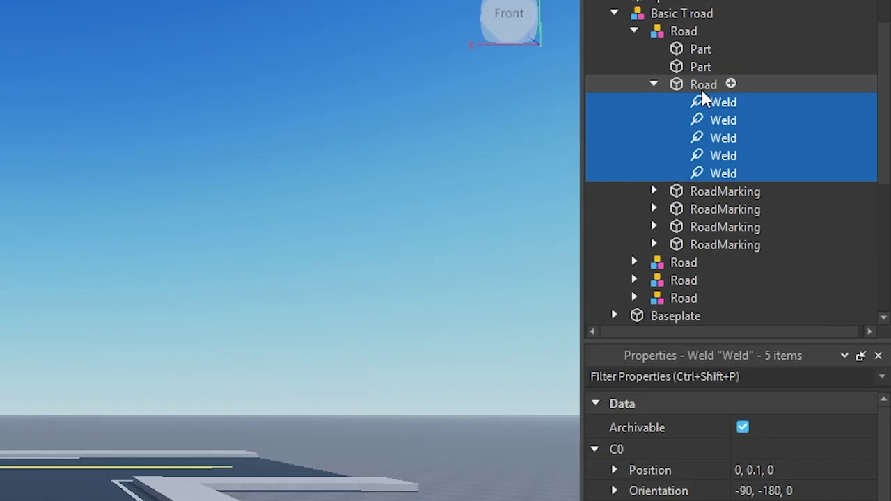
click(801, 143)
key(ctrl+shift+v)
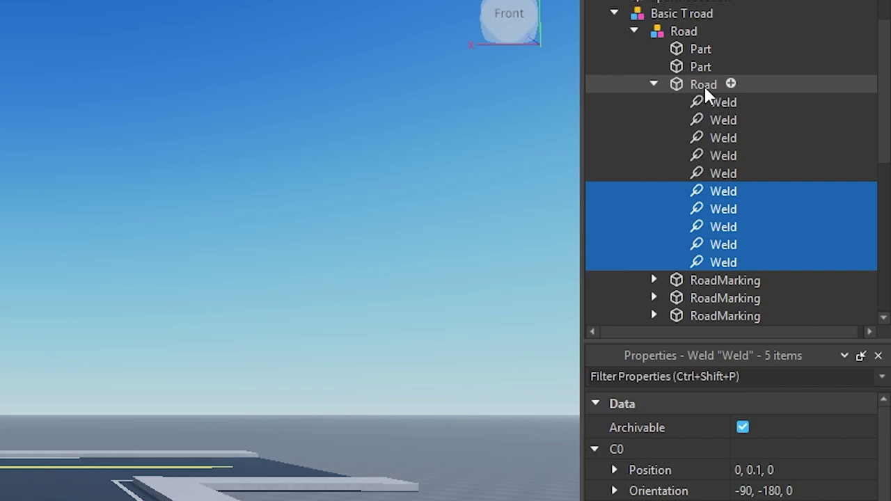
key(ctrl+shift+v)
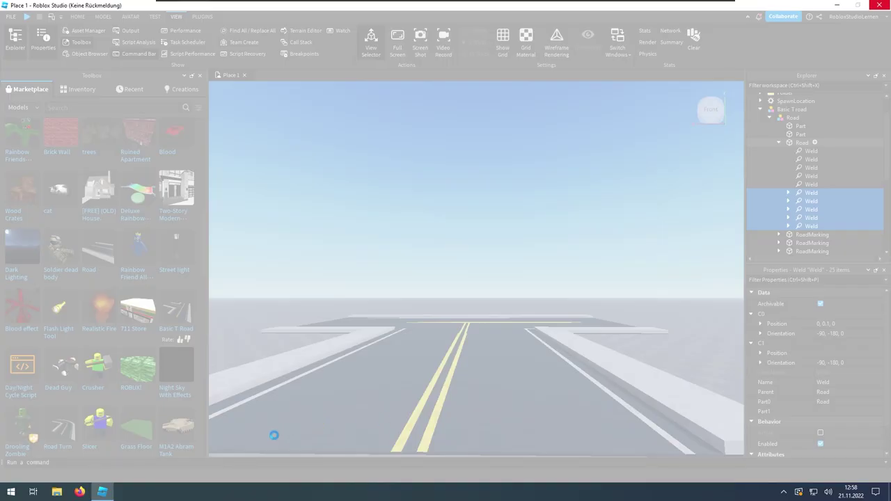
End the unresponsive Roblox Studio through the Windows Task Manager and close the Task Manager.
right_click(6, 493)
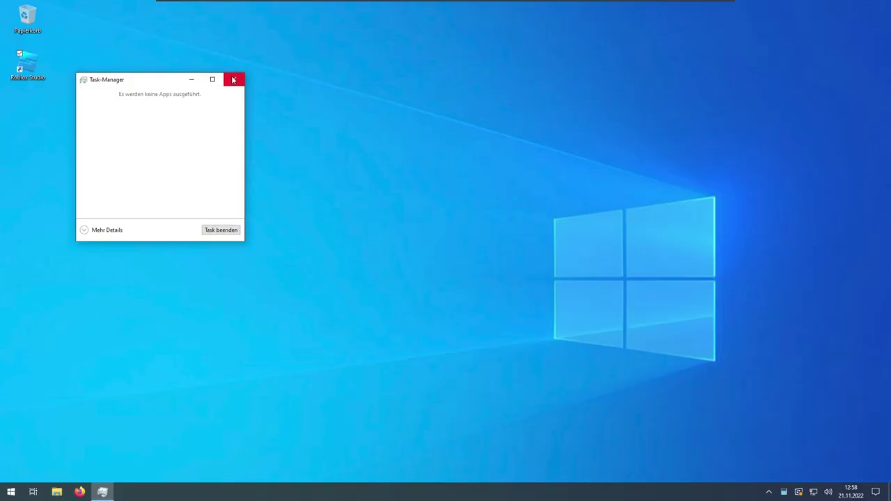
click(233, 80)
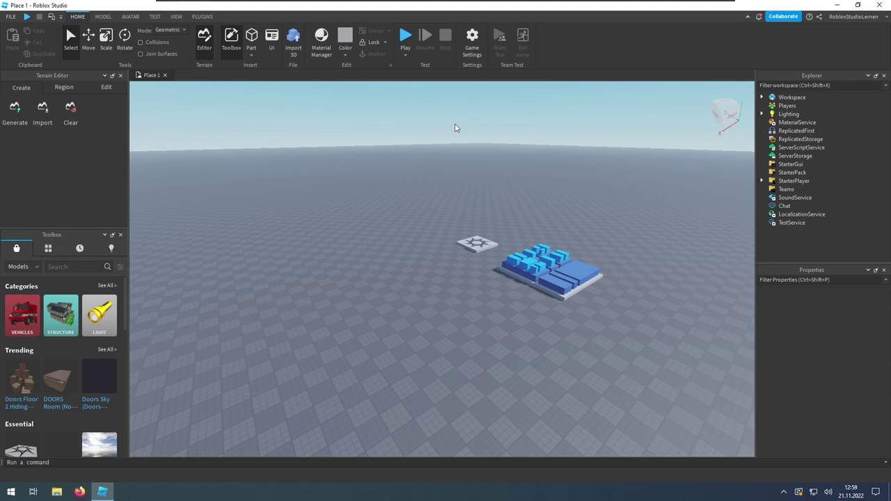
Close the Terrain Editor in the reopened place, look through the Toolbox's models, and close the Toolbox.
click(120, 75)
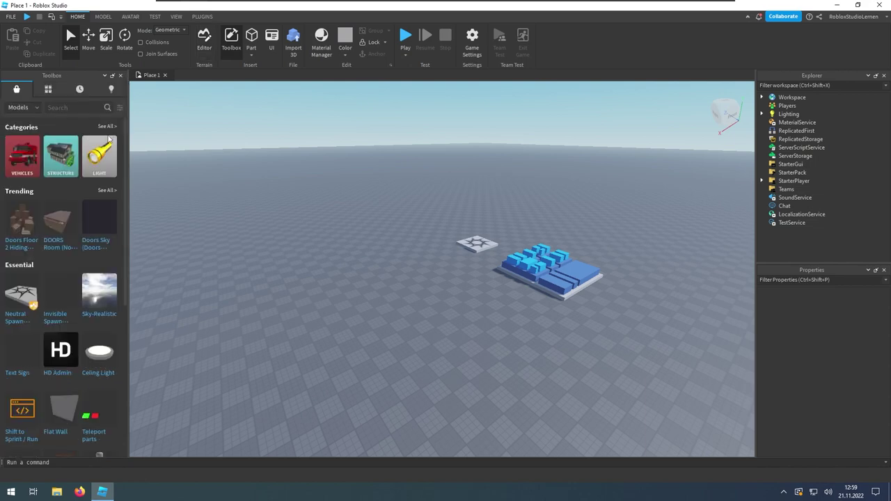
scroll(76, 161, down, 10)
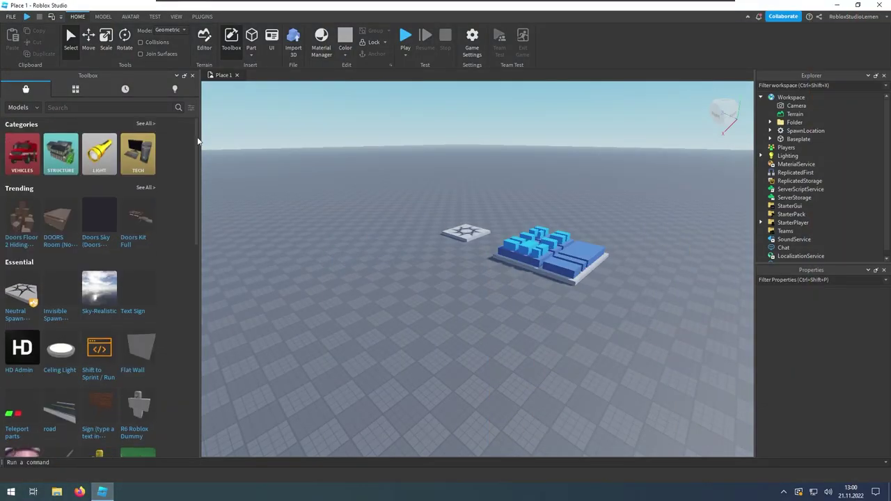
mouse_move(198, 141)
mouse_down()
mouse_move(195, 165)
mouse_move(193, 127)
mouse_up()
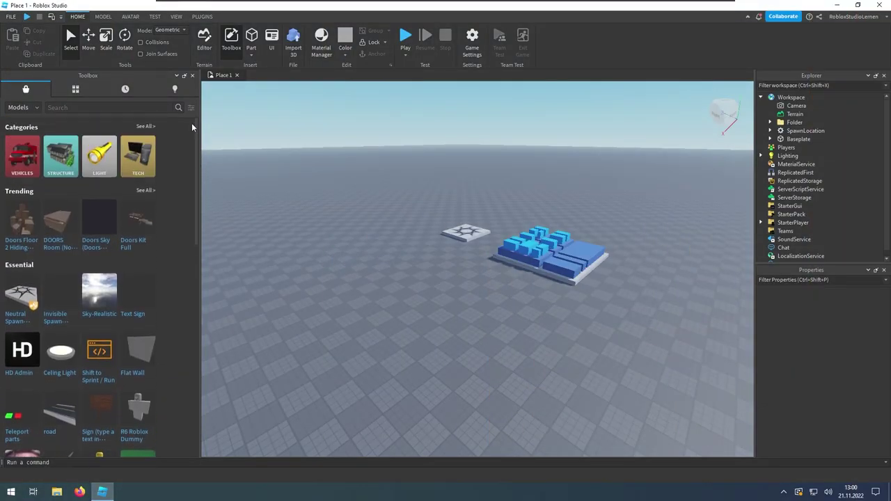
click(193, 76)
Open the Object Browser, look through its class list and the members of Accessory, and close it.
click(176, 16)
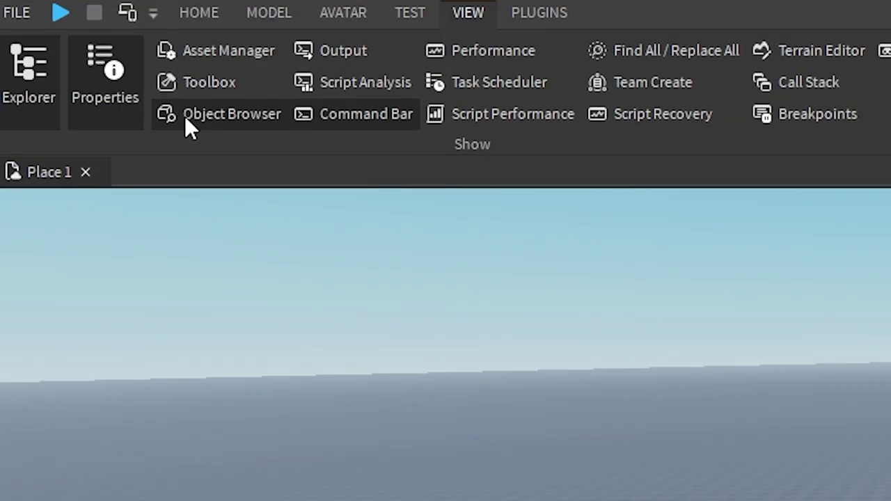
click(223, 115)
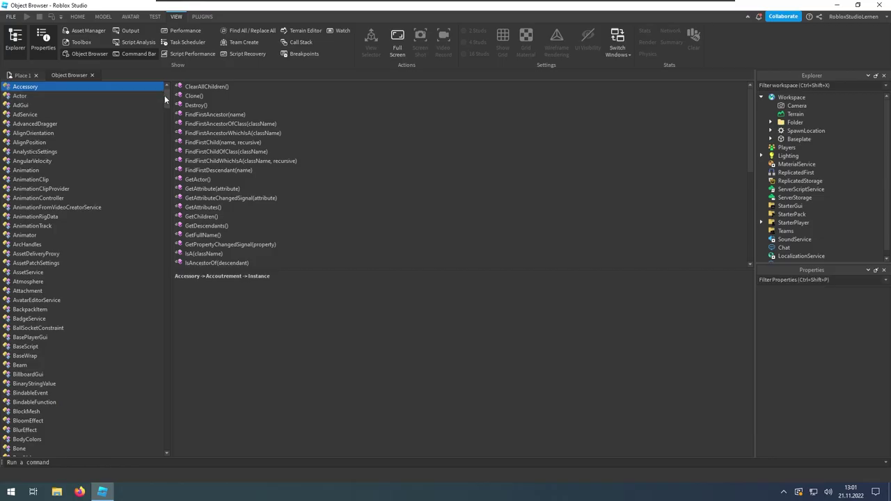
drag(440, 227, 440, 500)
key(Home)
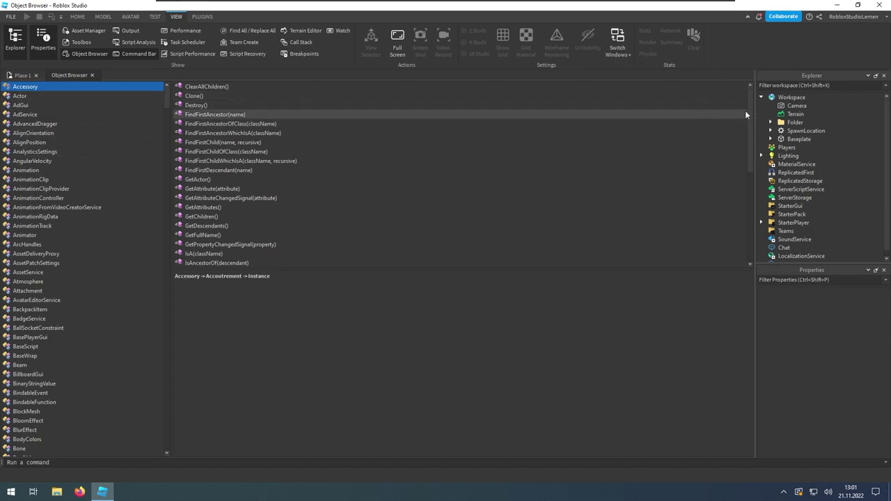
drag(748, 115, 714, 240)
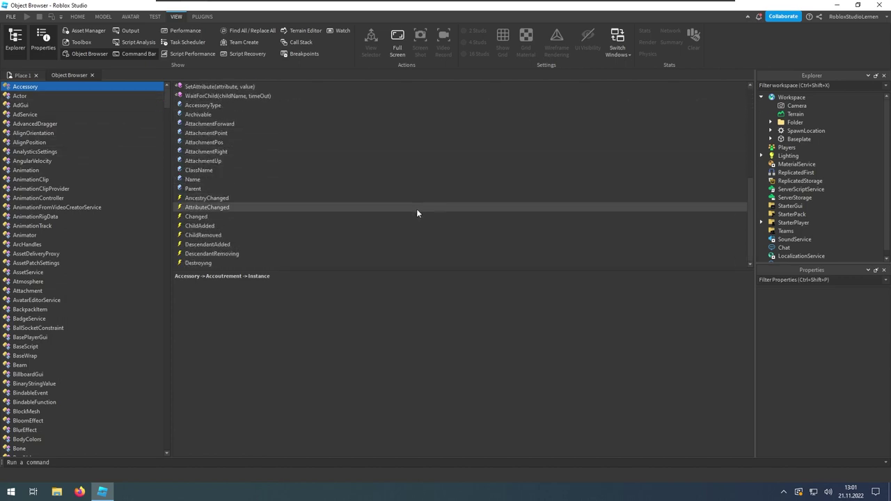
click(93, 75)
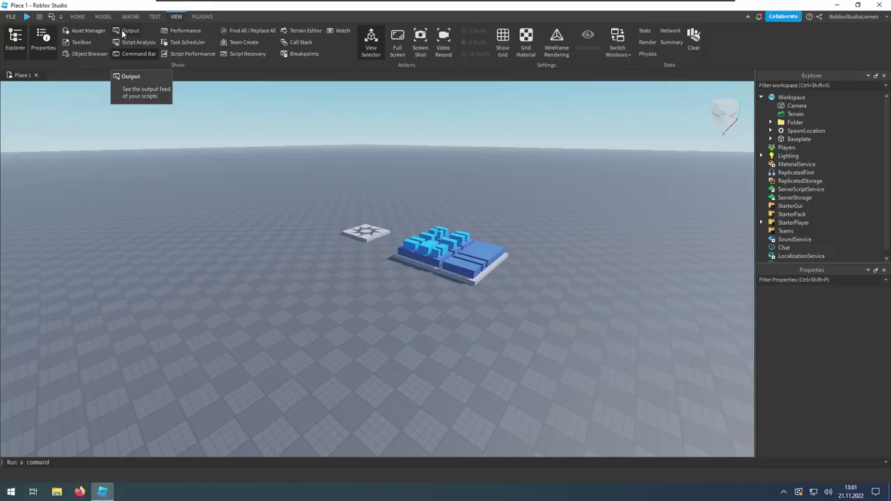
Open the Output window and enlarge it upward to about a third of the viewport's height.
click(121, 30)
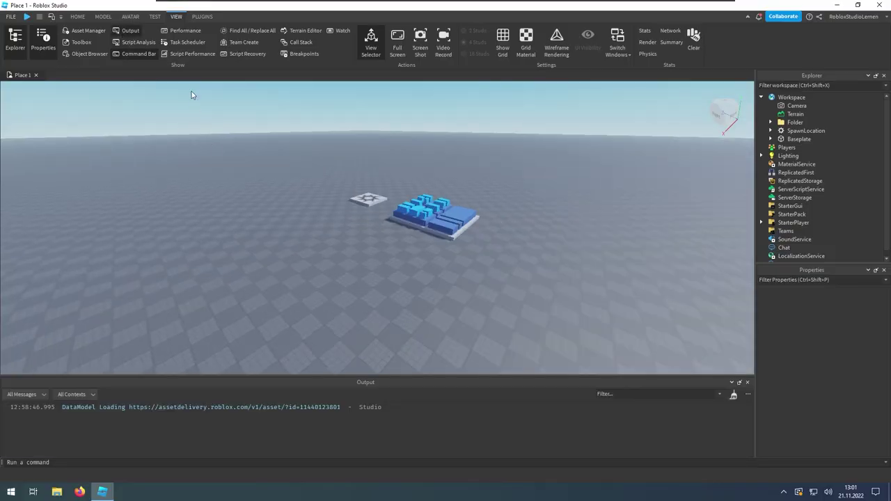
drag(272, 375, 272, 319)
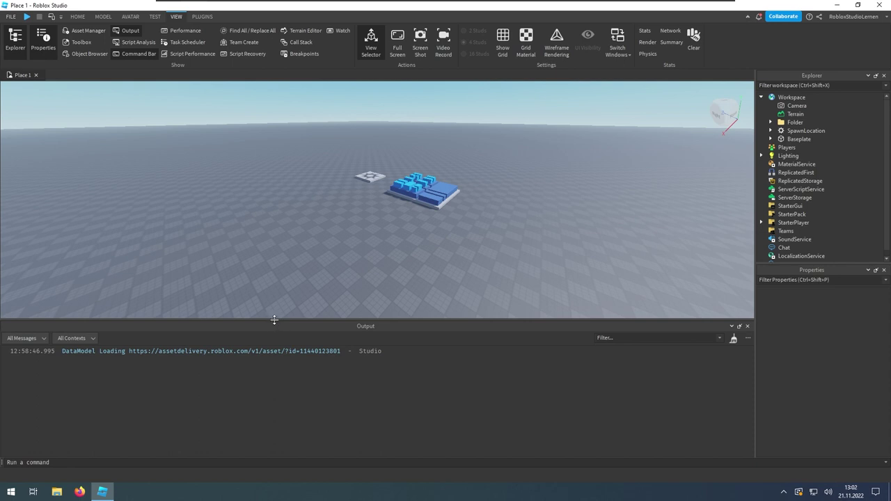
mouse_move(274, 325)
mouse_down()
mouse_move(274, 207)
mouse_move(276, 328)
mouse_up()
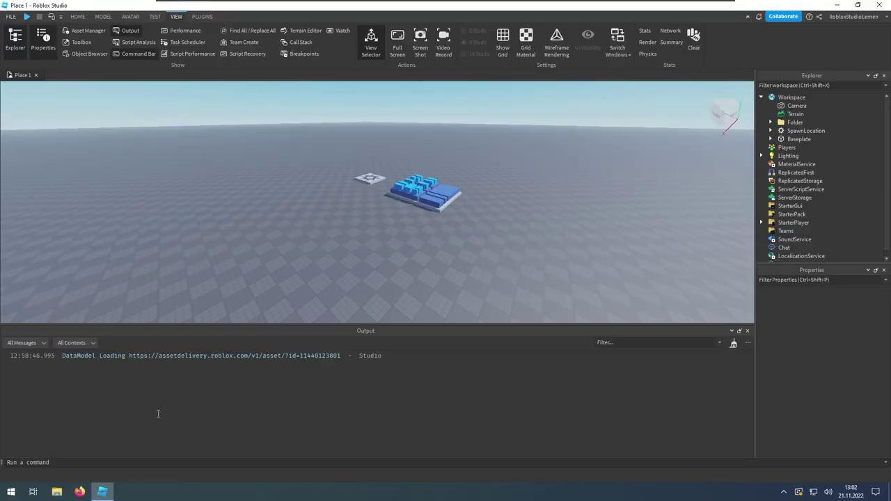
Run print("Hi") from the command bar.
click(47, 463)
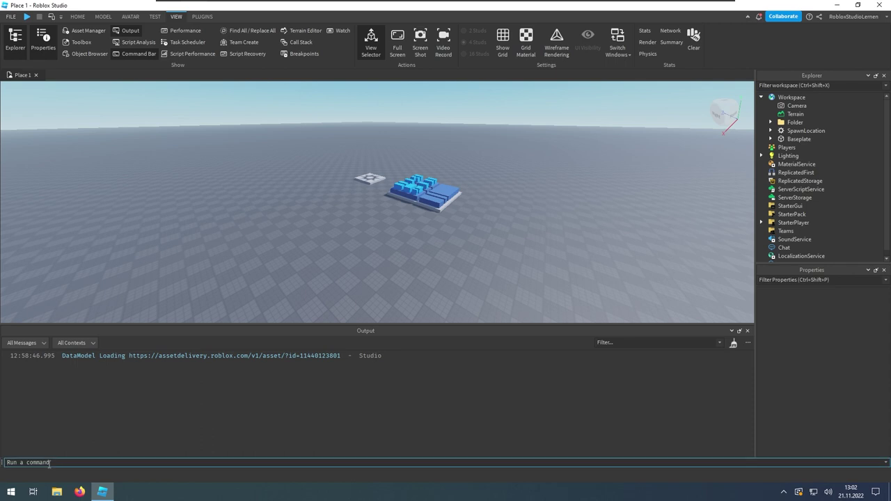
text(print("Hi"))
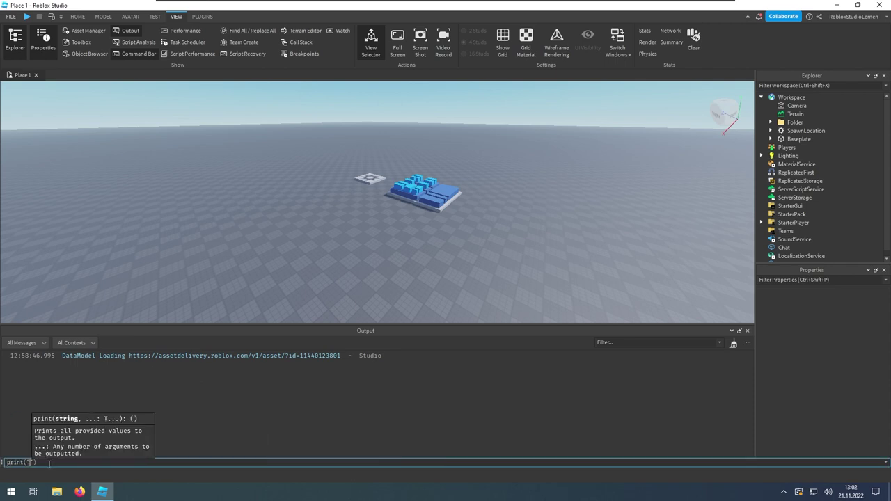
key(Return)
Examine the executed print command and its printed line in the Output window by highlighting them.
drag(135, 160, 169, 182)
drag(221, 201, 121, 202)
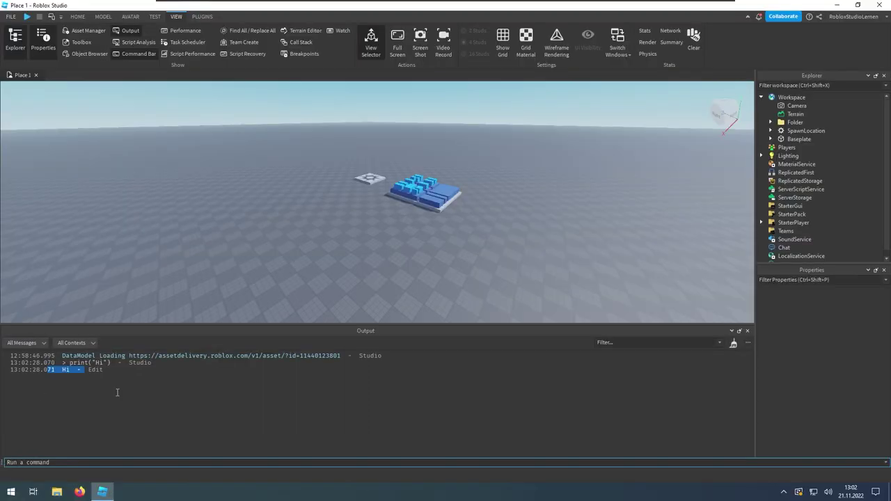
click(323, 257)
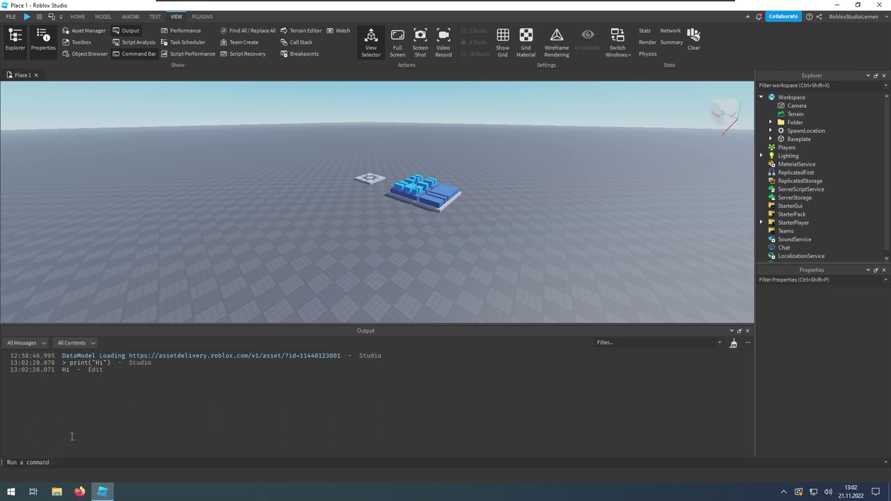
click(57, 462)
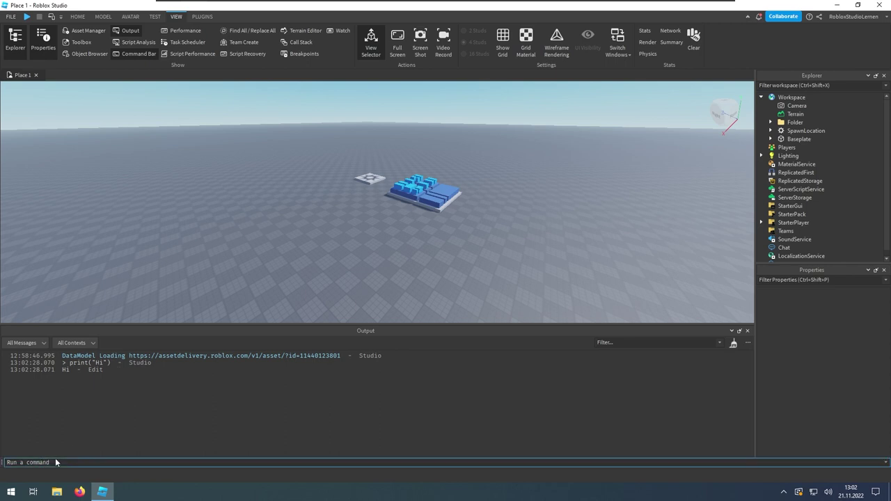
drag(104, 369, 66, 362)
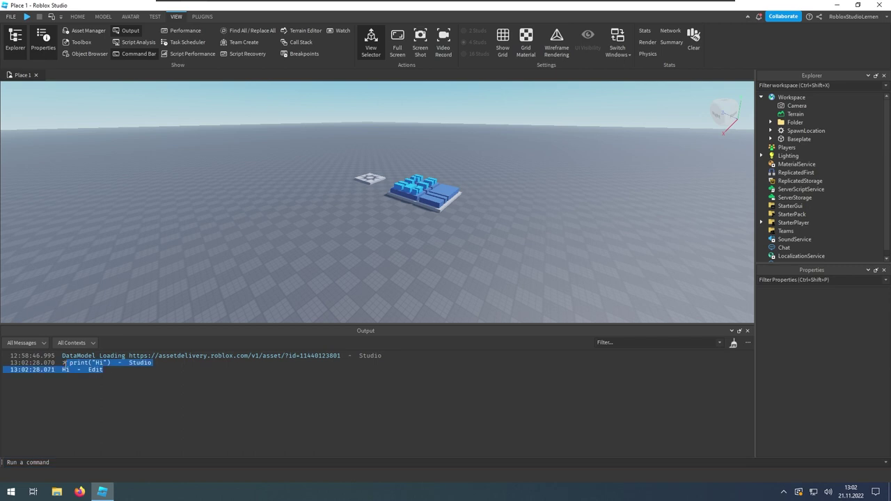
click(70, 375)
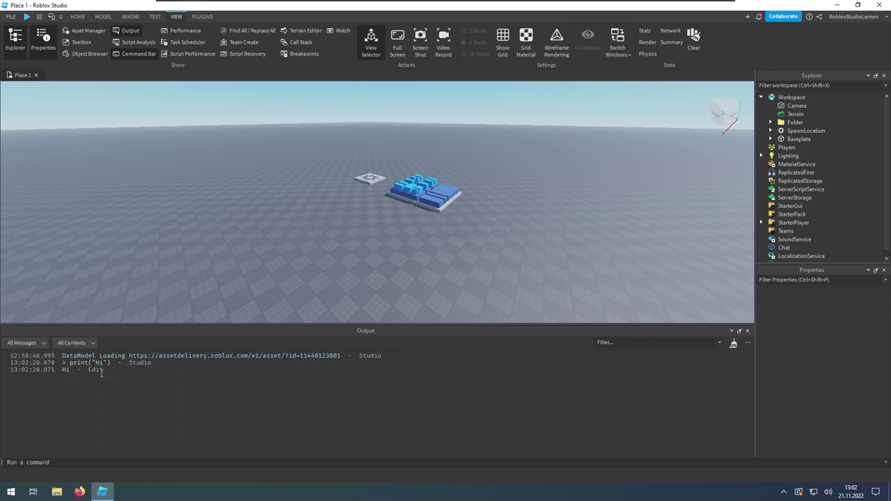
Look through the Output window's message types, hide the Studio context, and turn all contexts back on.
click(26, 342)
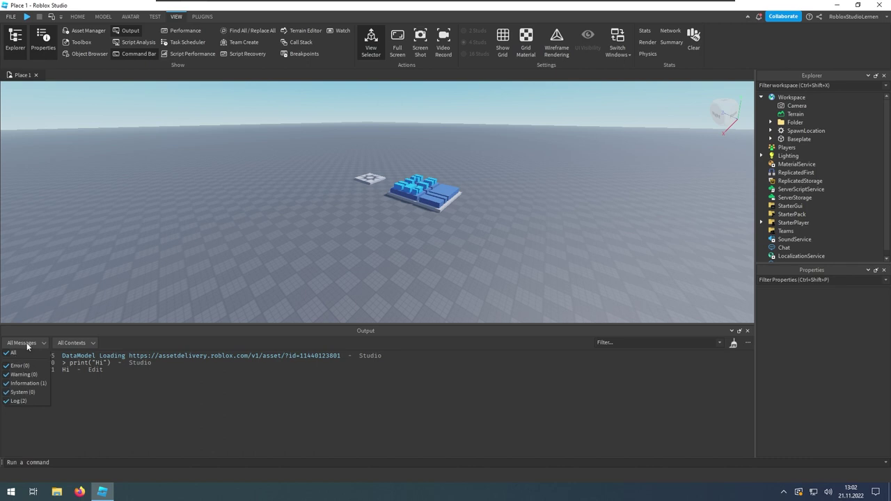
click(72, 342)
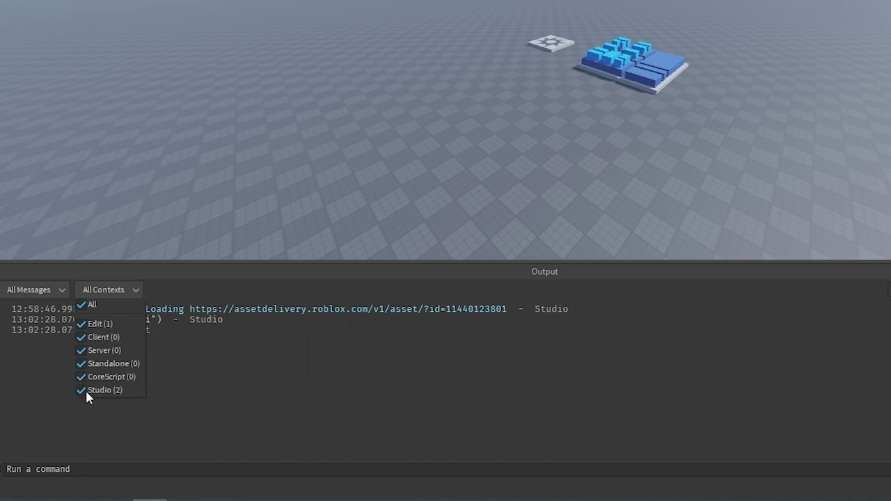
click(82, 390)
click(152, 380)
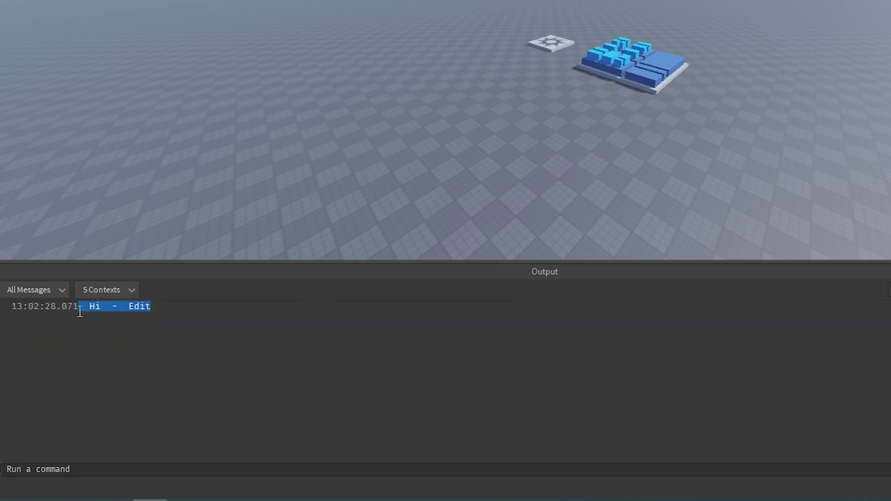
click(108, 289)
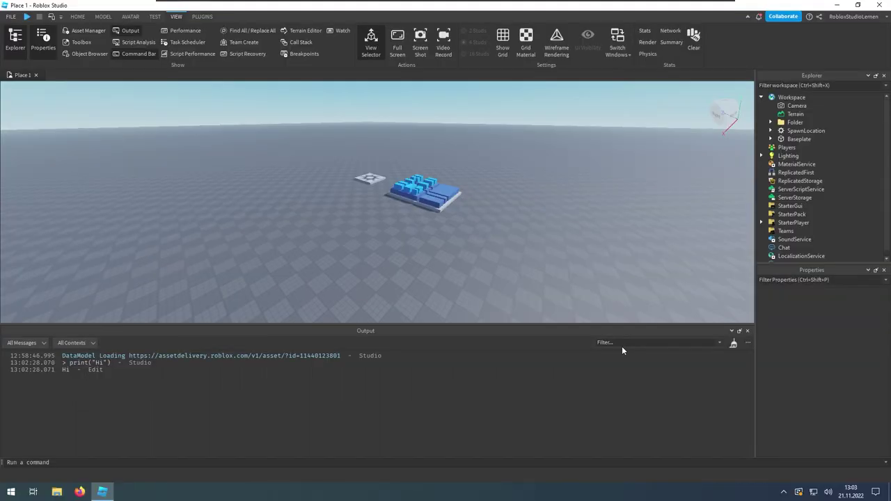
click(91, 304)
Filter the Output messages first by "Hi" and again by "print", and clear the filter.
click(608, 341)
text(Hi)
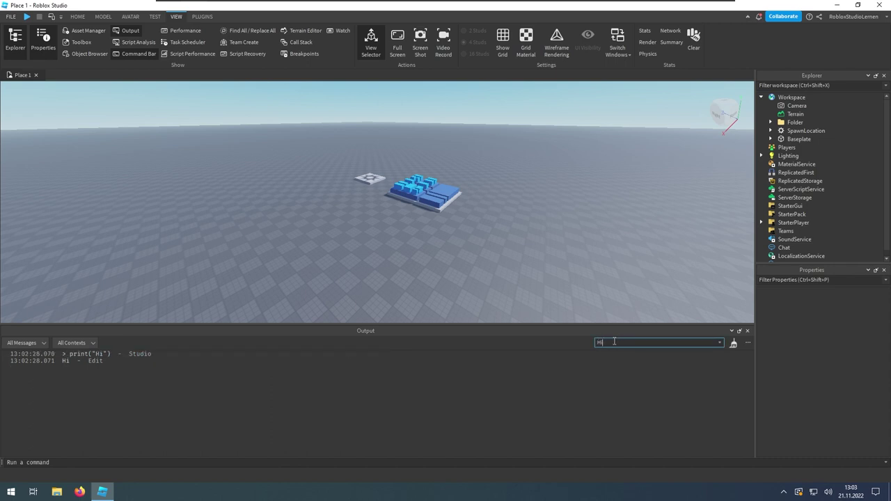
key(BackSpace)
key(BackSpace)
text(print)
key(BackSpace)
key(BackSpace)
key(BackSpace)
key(BackSpace)
key(BackSpace)
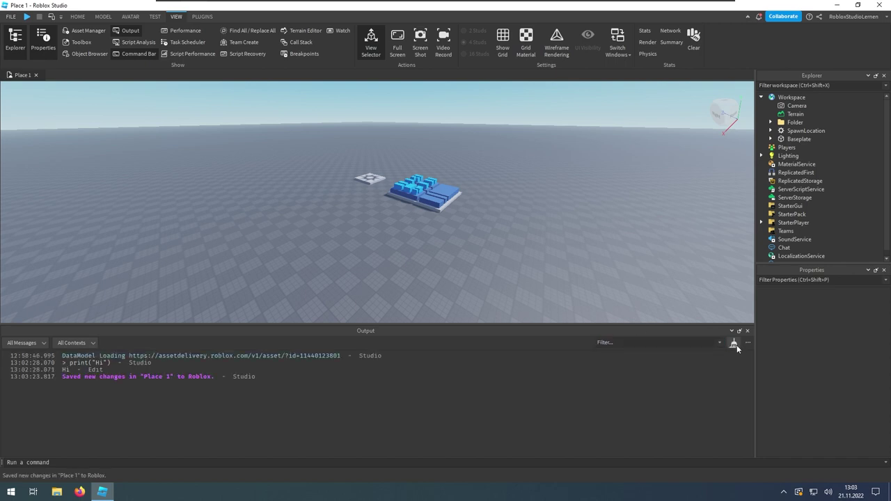
Clear all messages from the Output window and rerun print("Hi") from the command bar.
click(733, 343)
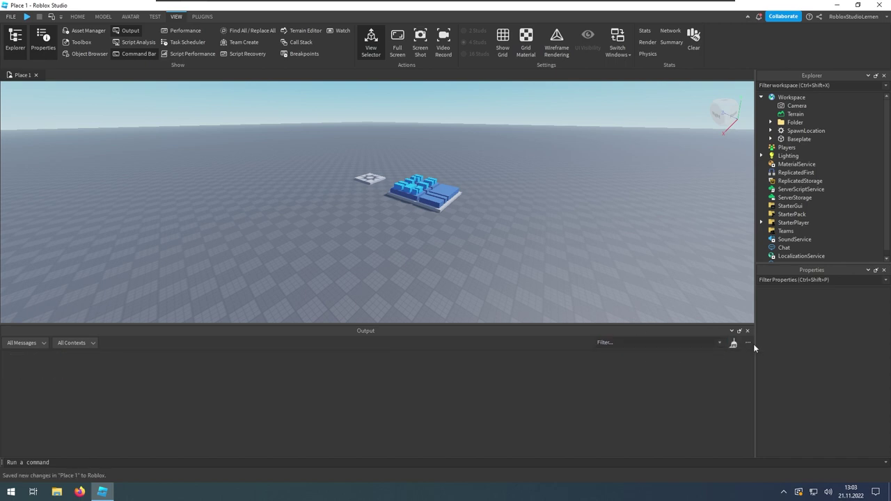
click(748, 343)
click(323, 462)
key(Up)
key(Return)
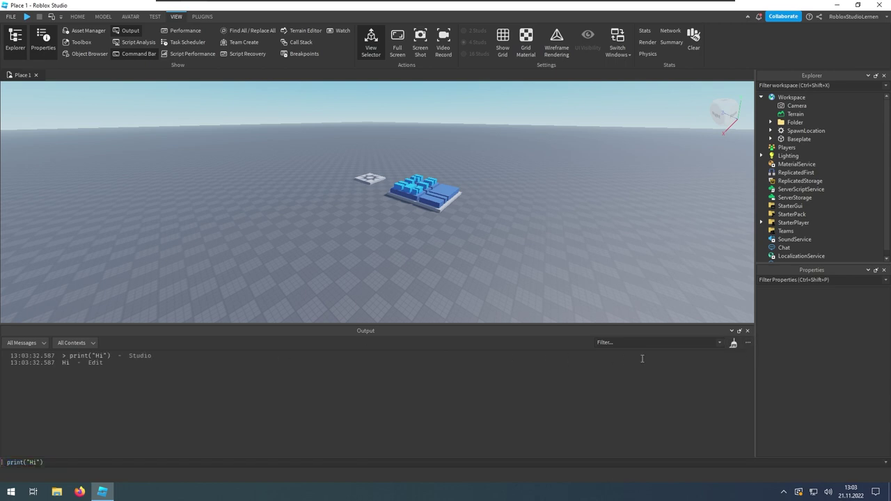
Hide and reshow the Output timestamps, and try the options for expanding tables by default and showing their memory addresses.
click(747, 342)
click(748, 353)
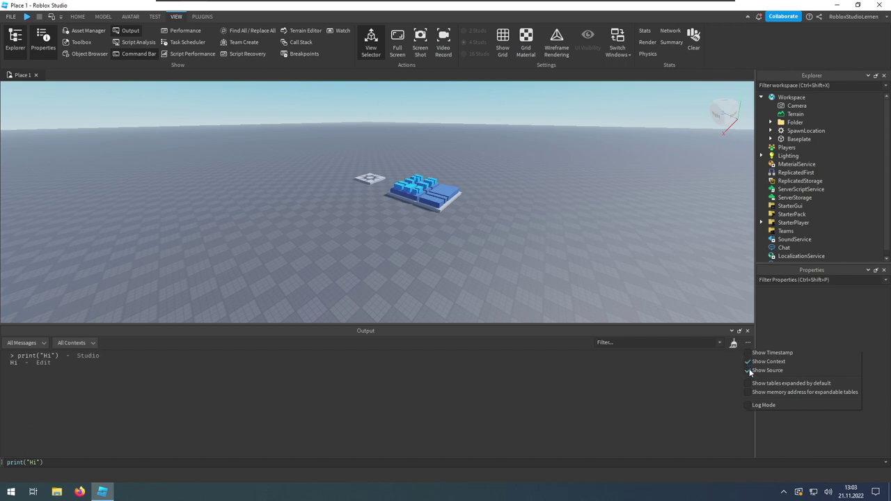
click(750, 353)
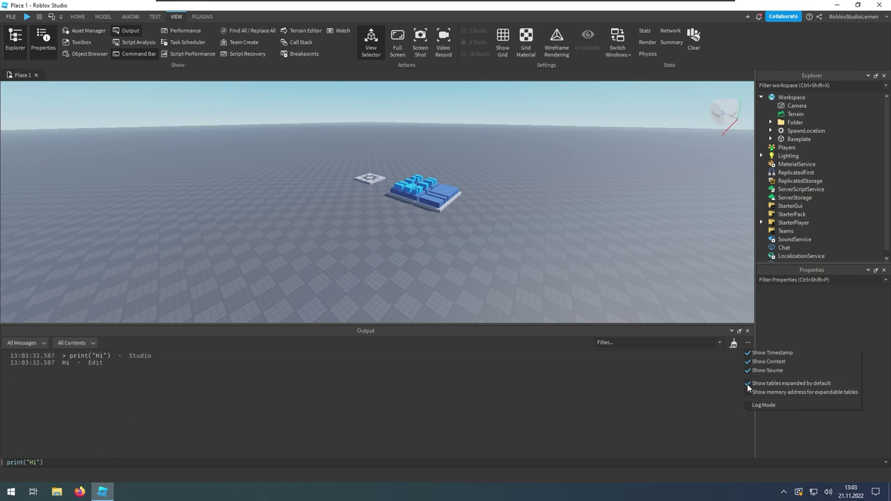
click(749, 385)
click(746, 394)
Wrap "Hi" in table braces in the command bar's print command and run it as print({"Hi"}]).
click(59, 462)
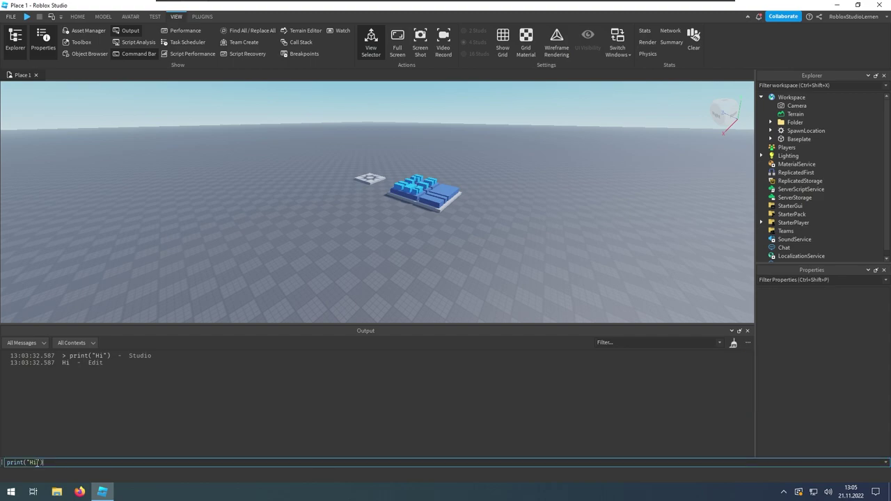
double_click(33, 463)
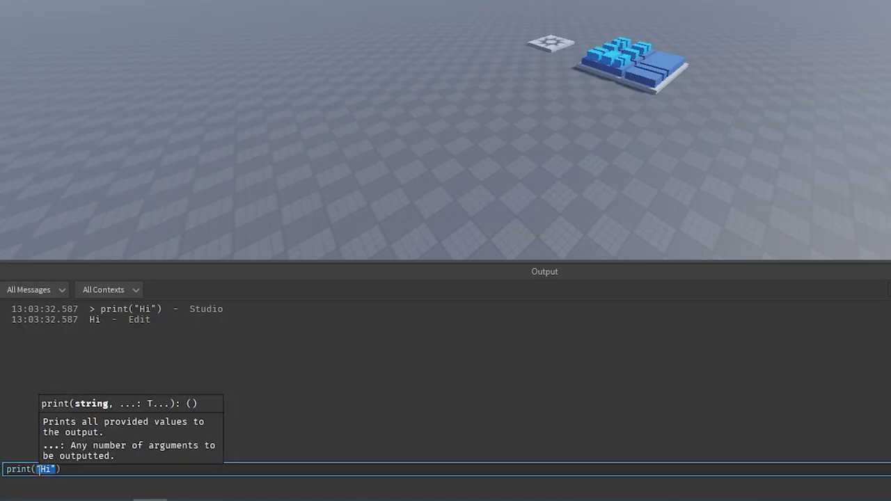
text({)
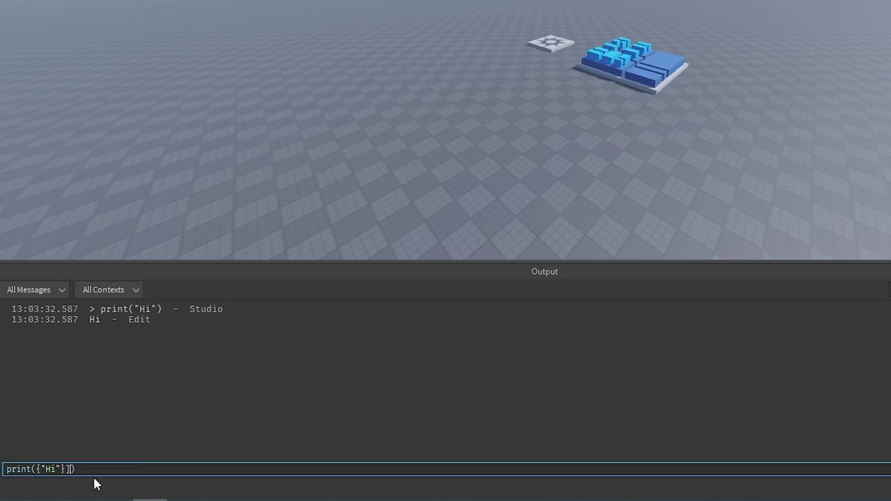
key(Return)
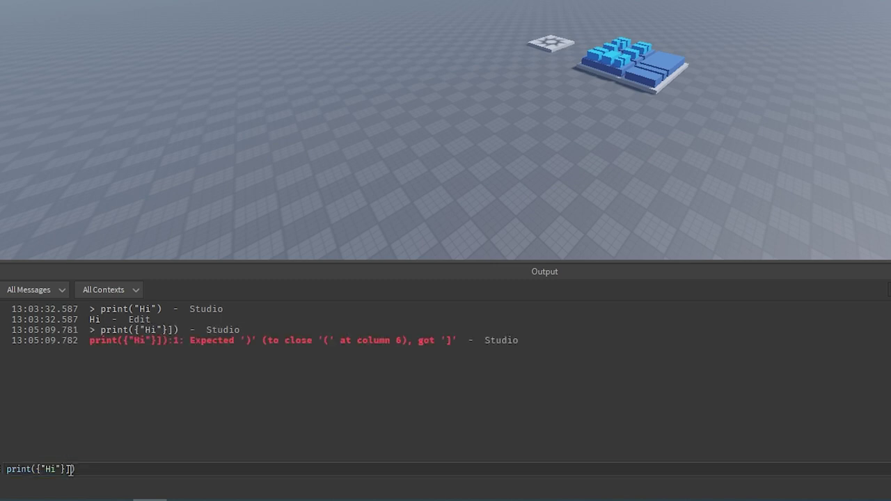
Remove the stray square bracket from the command and run print({"Hi"}).
click(70, 470)
key(BackSpace)
key(Return)
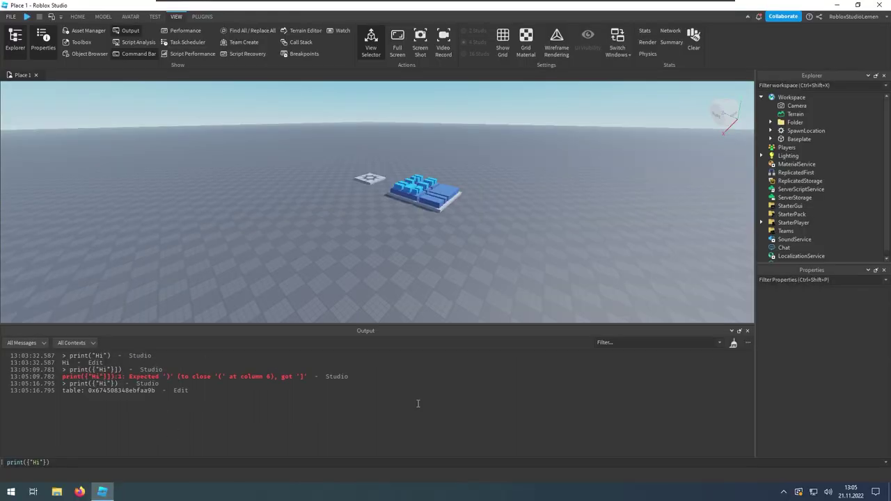
Turn off Log Mode in the Output options and run print({"Hi"}) again.
click(747, 342)
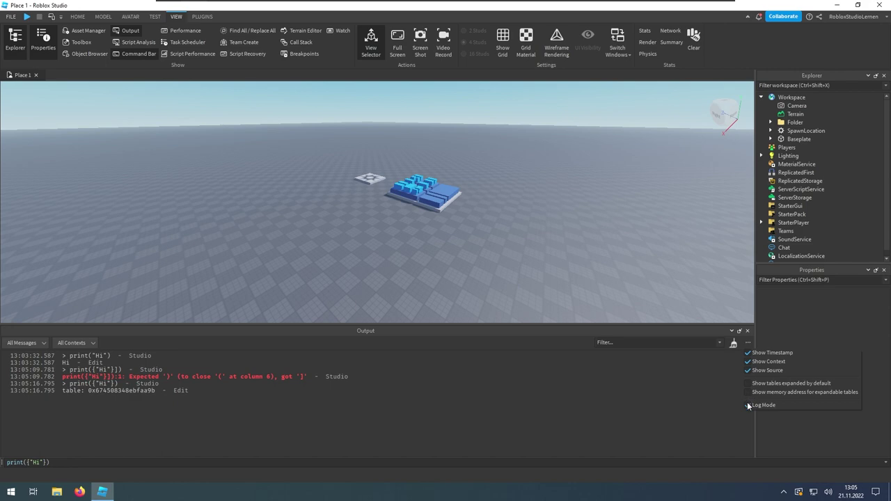
click(748, 404)
click(42, 462)
key(Return)
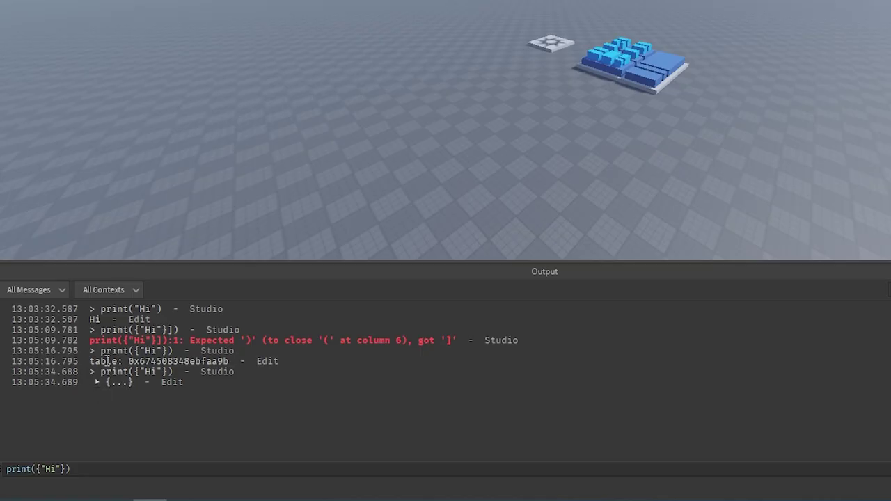
Compare the two printed tables in the Output window, expanding and collapsing the newer one and highlighting the table address.
drag(73, 391, 135, 390)
click(220, 361)
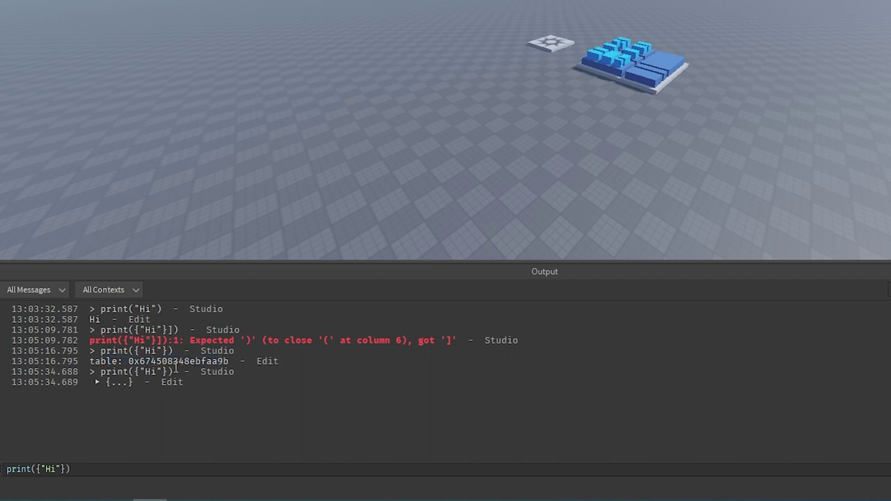
click(97, 384)
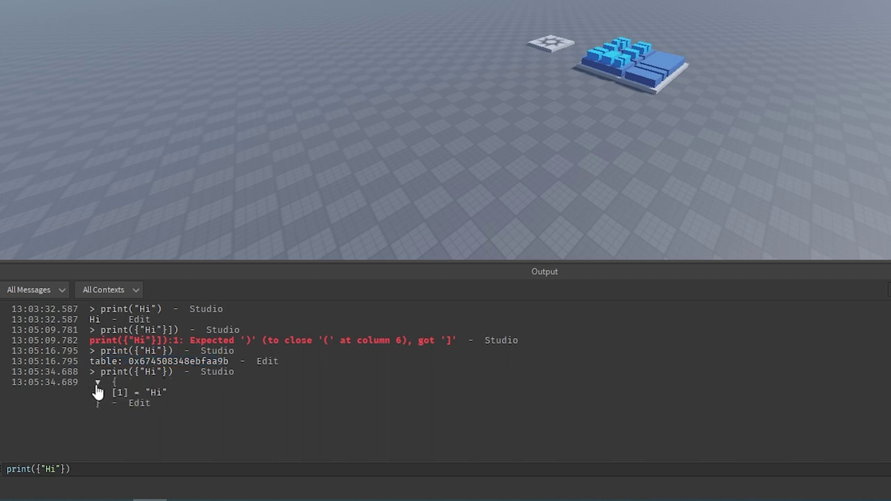
click(97, 384)
click(98, 383)
click(98, 383)
drag(95, 361, 225, 362)
Toggle the memory address option for expandable tables and close the Output window.
click(747, 342)
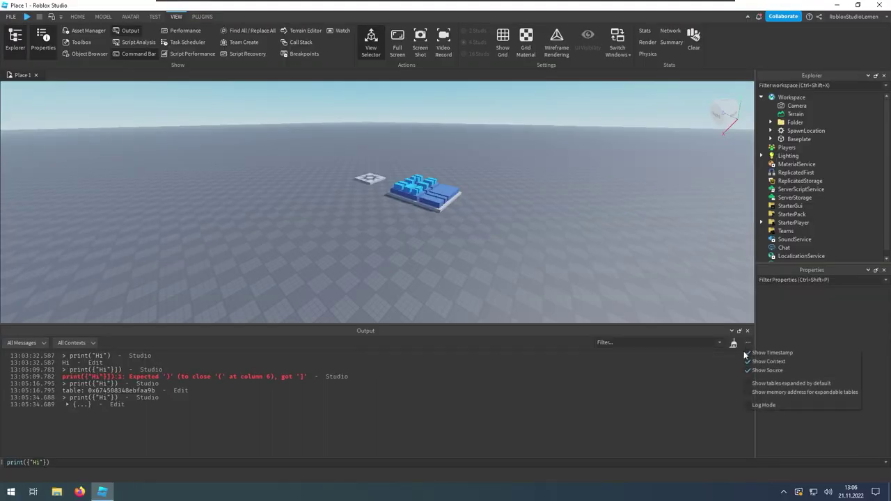
click(748, 393)
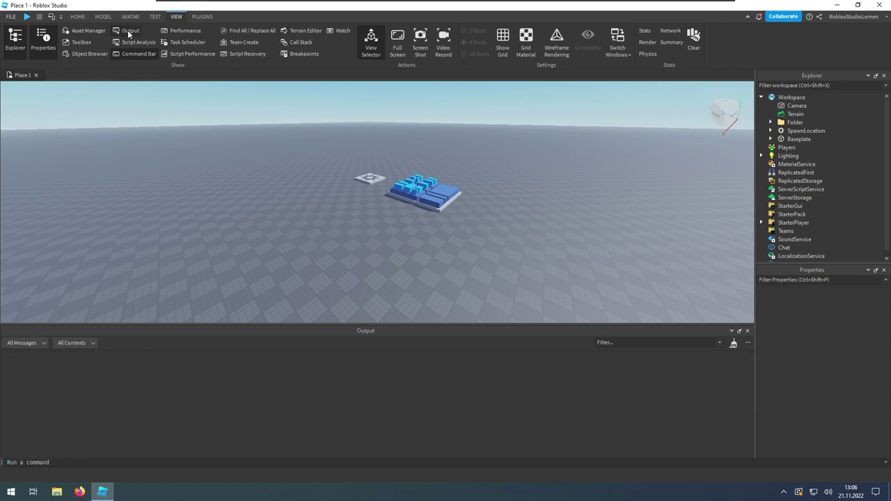
click(127, 30)
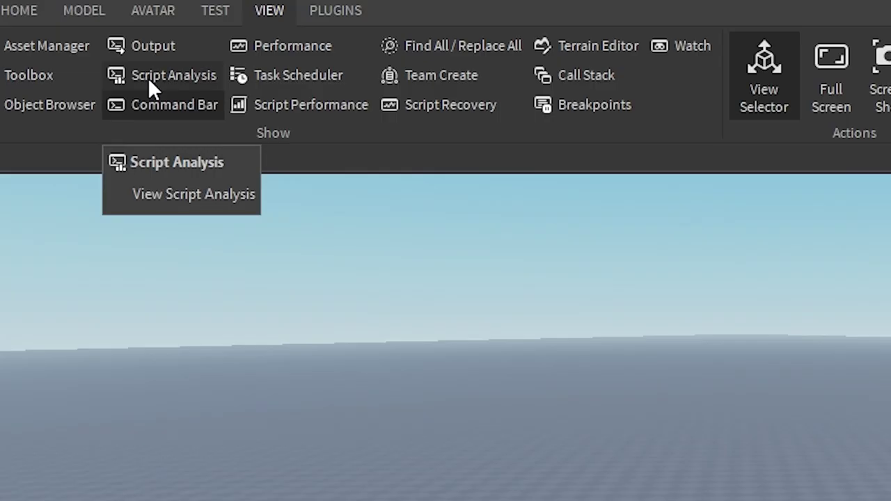
Open the Script Analysis window and insert a new Script into Workspace, closing its editor.
click(128, 44)
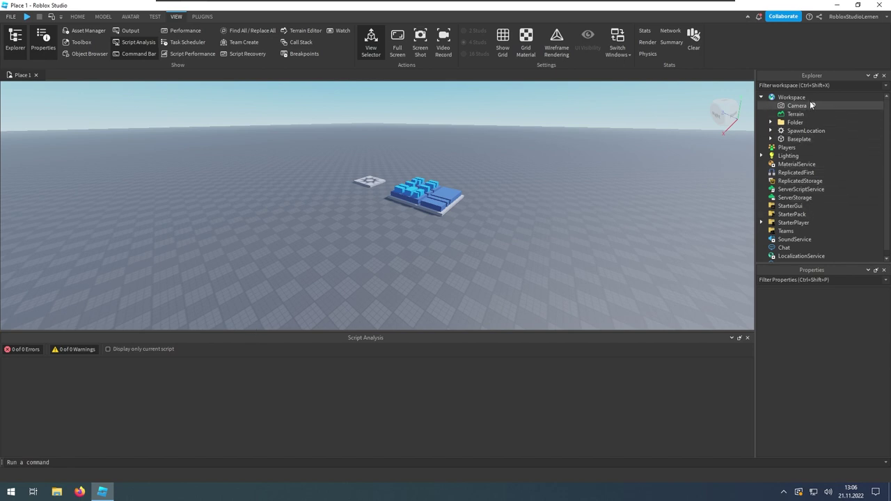
click(811, 97)
click(790, 148)
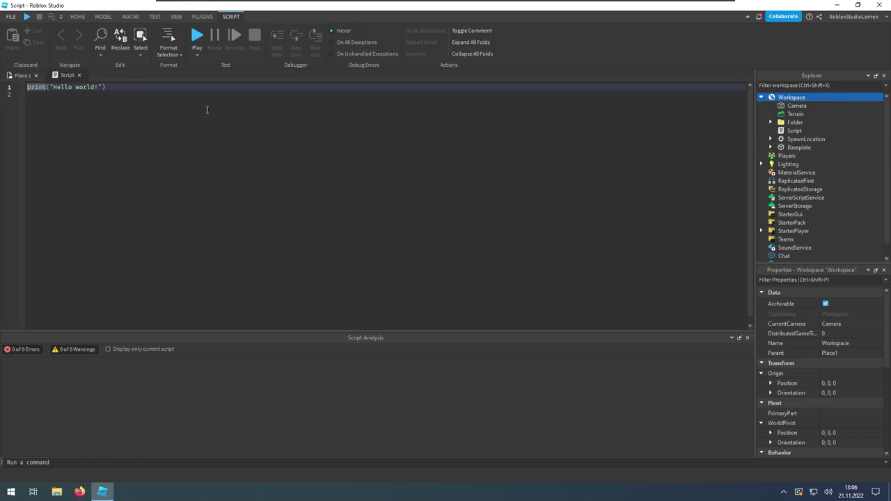
click(151, 95)
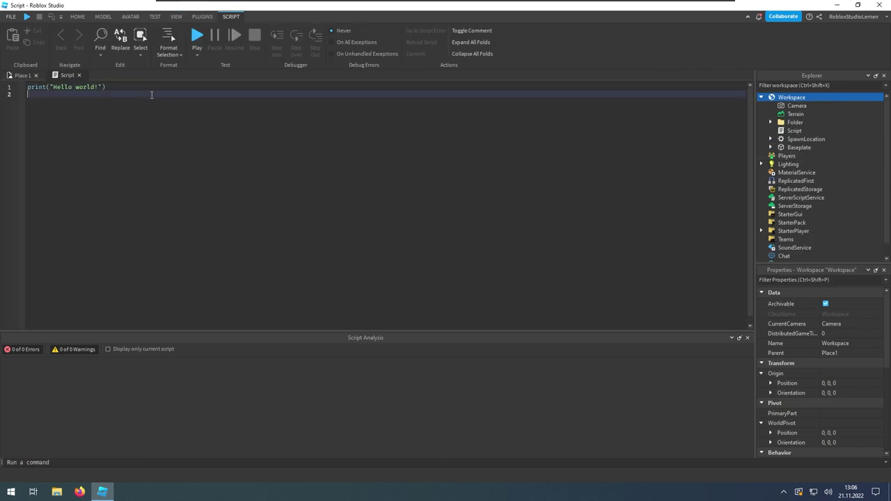
click(79, 75)
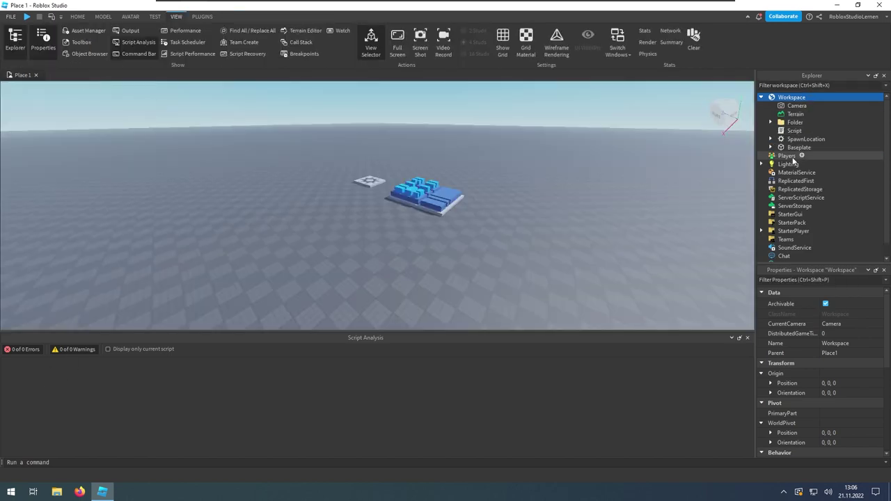
Reopen the Workspace script, delete the closing quotation mark after Hello world!, and close the editor.
double_click(790, 131)
click(101, 87)
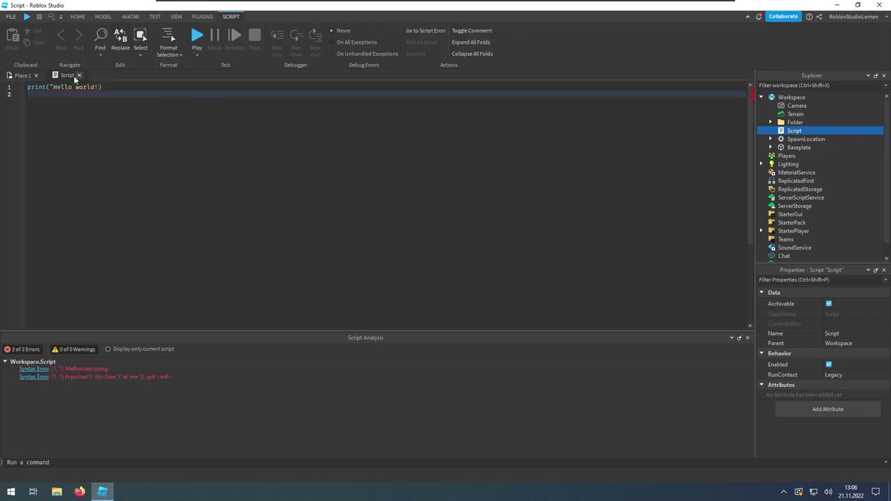
click(79, 75)
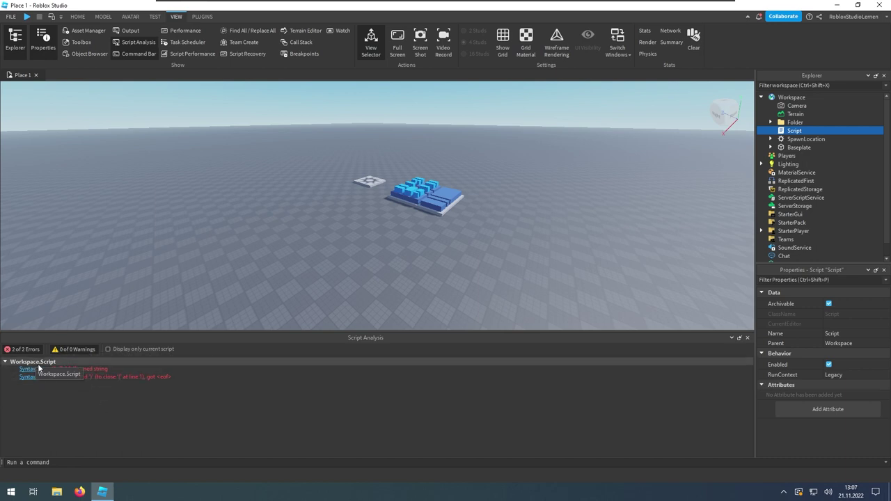
Open the script from its Malformed string error, restore the closing quotation mark after Hello world!, and close Script Analysis.
double_click(73, 369)
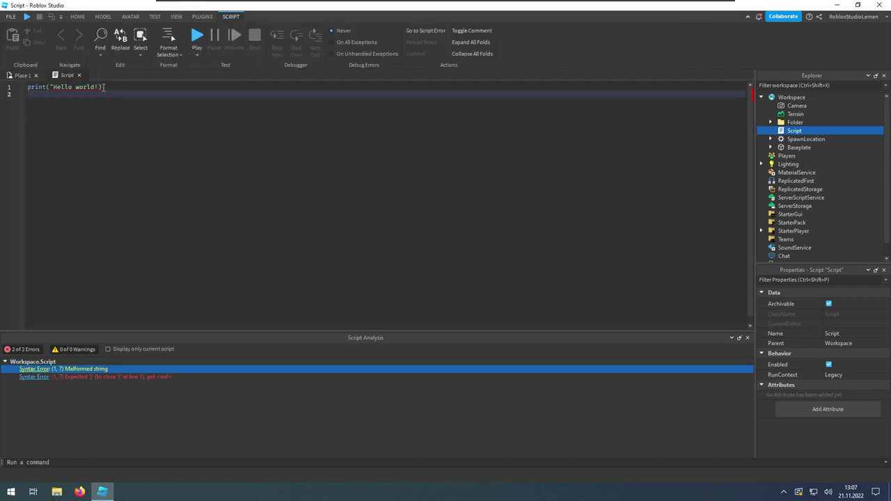
click(101, 86)
text(")
key(Down)
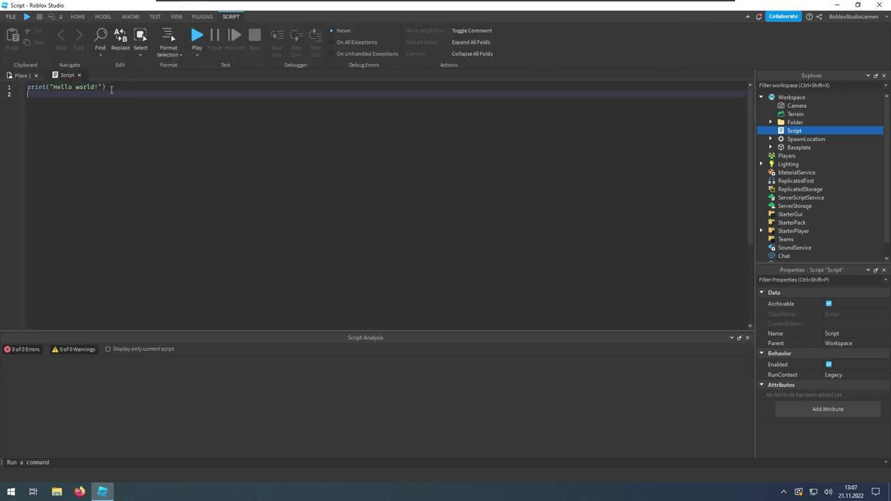
click(79, 74)
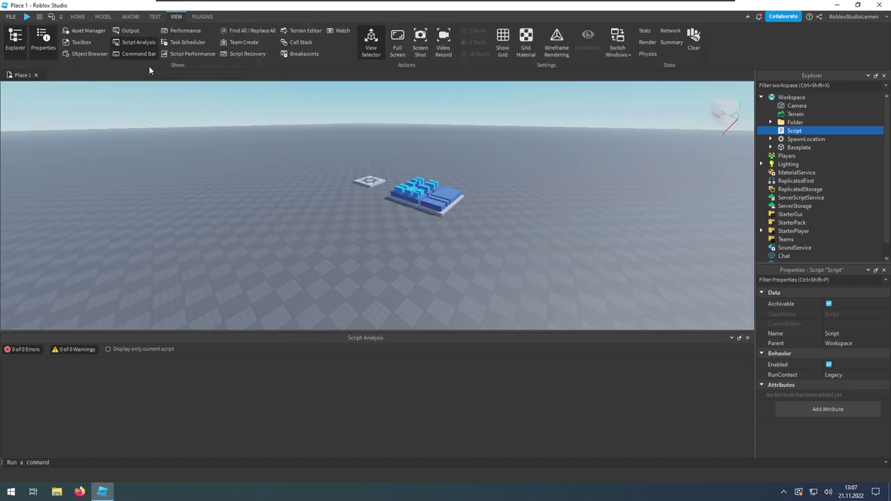
click(137, 42)
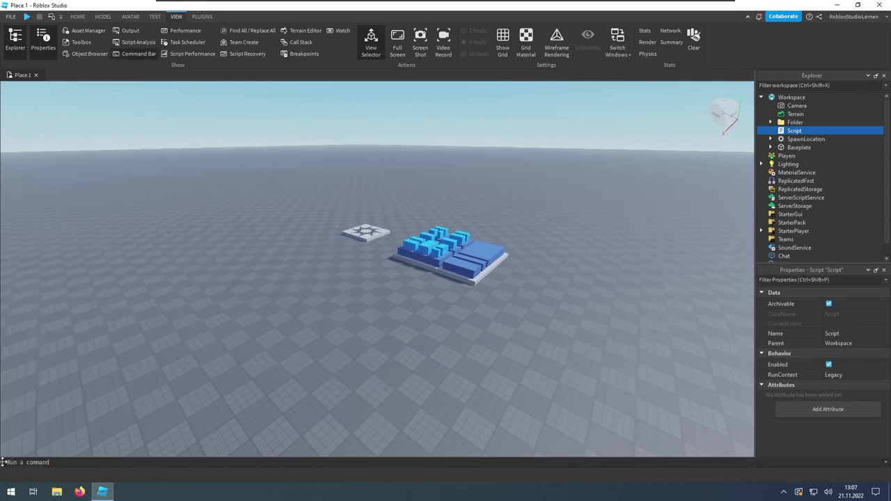
Check the command bar's grip and command history, and rerun the most recent command.
mouse_move(4, 462)
mouse_down()
mouse_move(135, 394)
mouse_move(117, 393)
mouse_move(14, 473)
mouse_move(21, 464)
mouse_up()
click(885, 463)
click(884, 464)
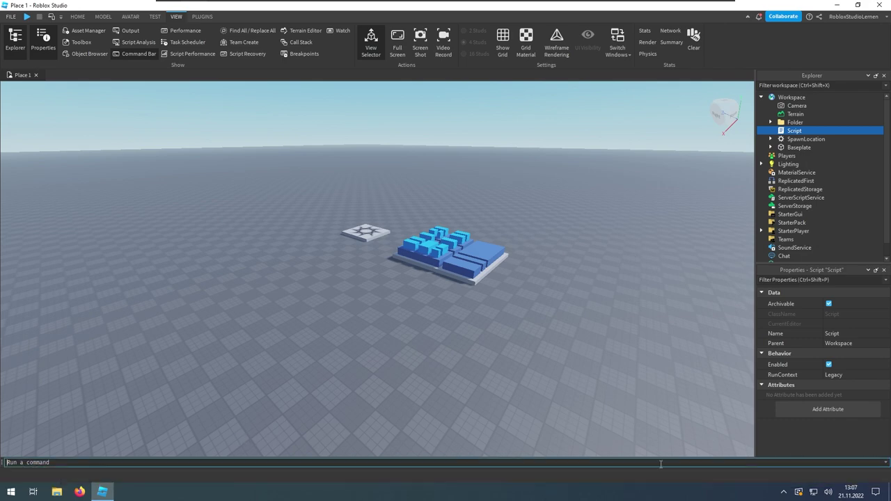
click(462, 460)
key(Up)
key(Return)
Open the Performance window and widen it to about twice its width so the Value column is readable.
click(171, 30)
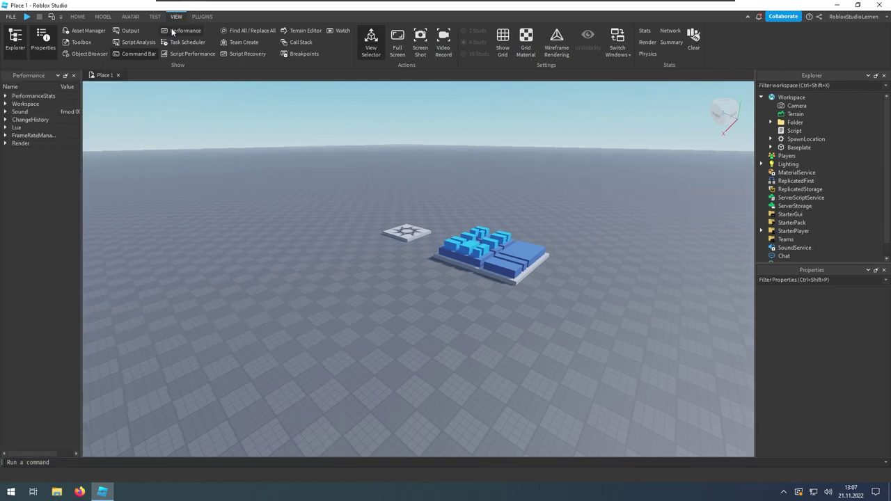
drag(81, 172, 181, 172)
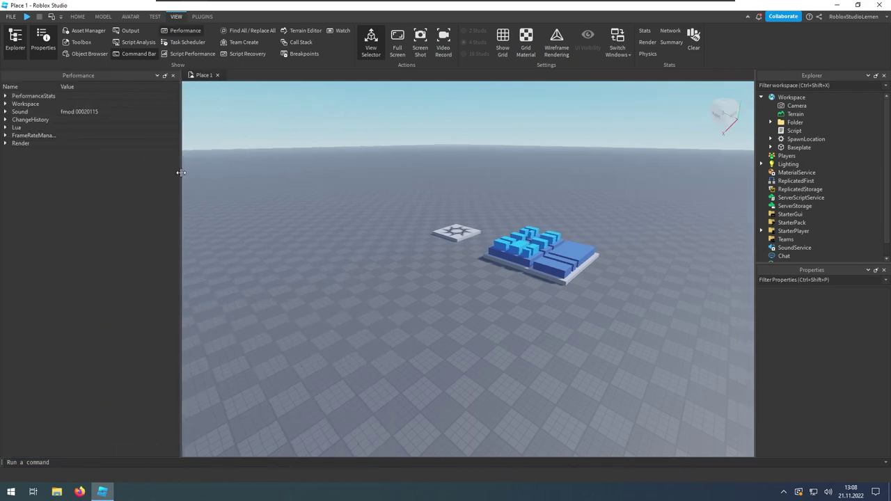
Examine the PerformanceStats, Workspace, Sound and ChangeHistory categories in the Performance window, and close the window.
click(5, 96)
click(5, 95)
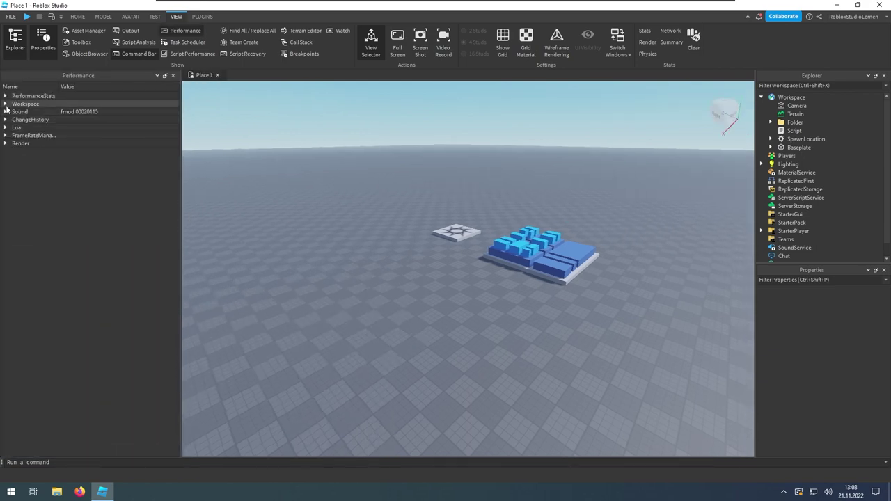
click(5, 104)
click(5, 104)
click(5, 111)
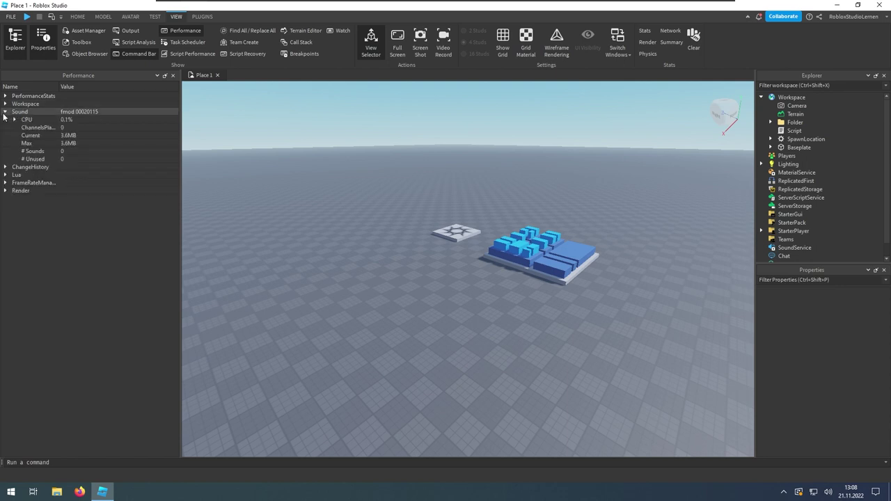
click(5, 111)
click(5, 119)
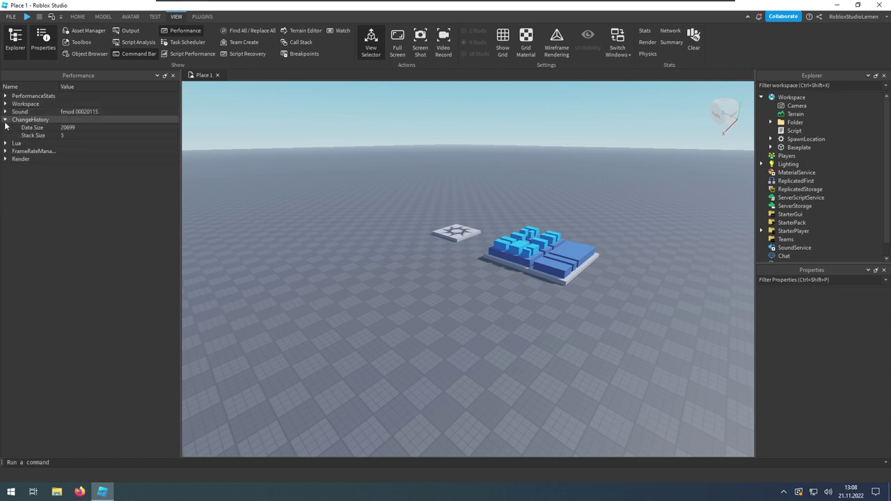
click(174, 75)
Open the Task Scheduler window and widen it to about twice its width so the Rate, CV and Time columns are readable.
click(183, 43)
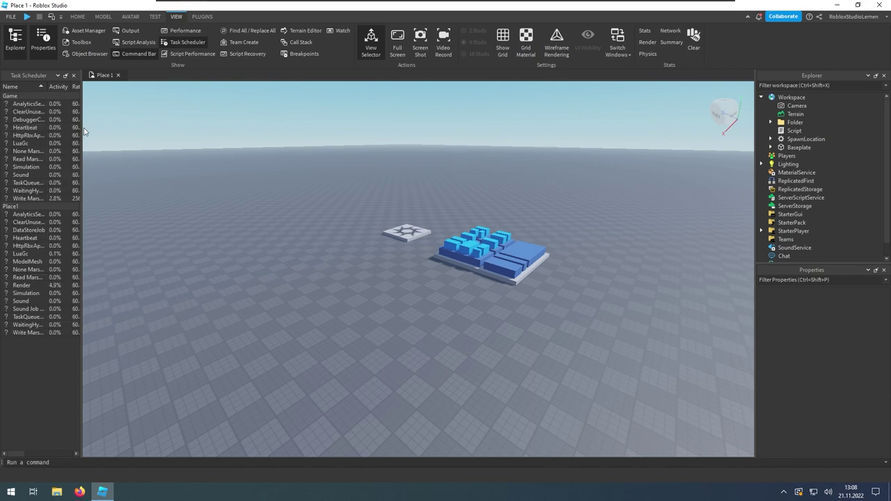
drag(82, 129, 155, 128)
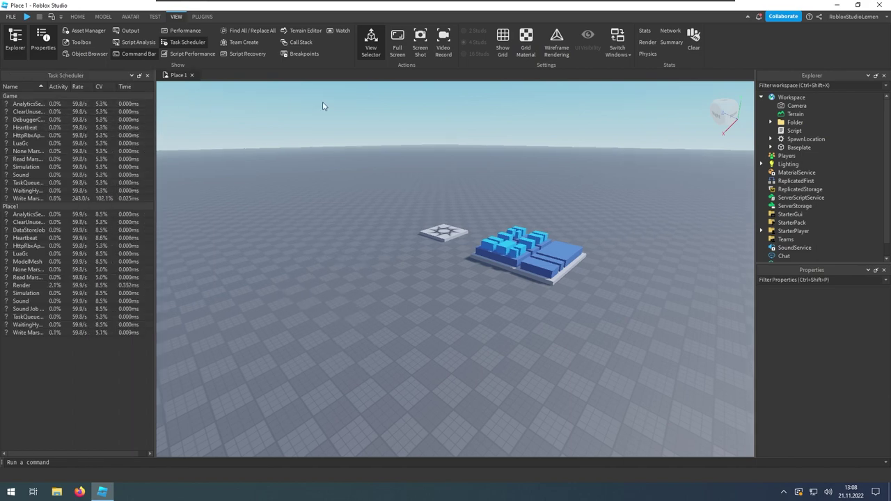
Delete the Script from Workspace and close the Task Scheduler window.
click(791, 130)
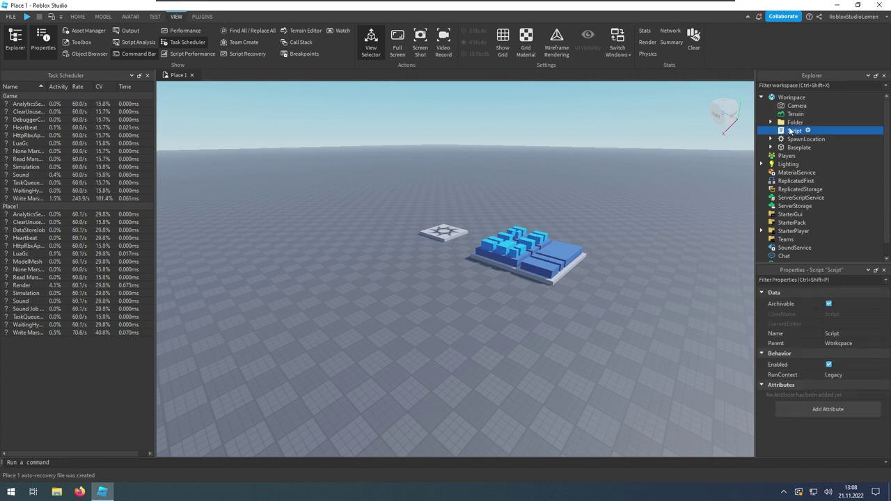
key(Delete)
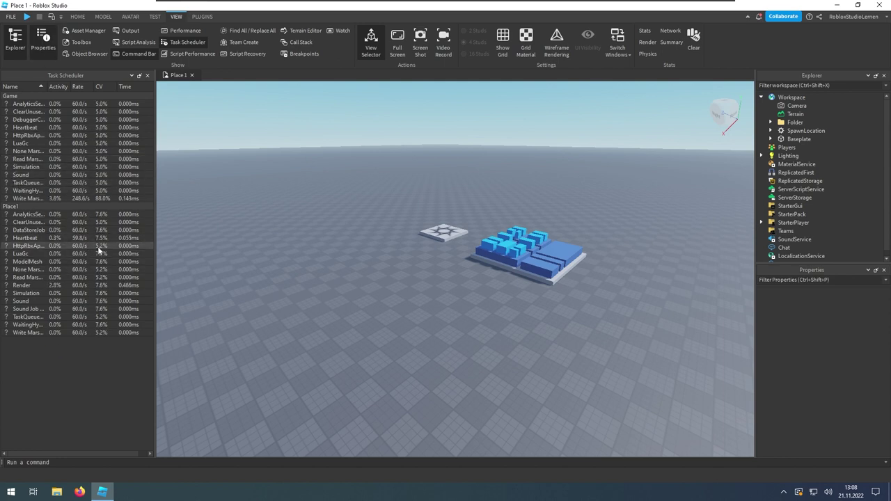
click(147, 75)
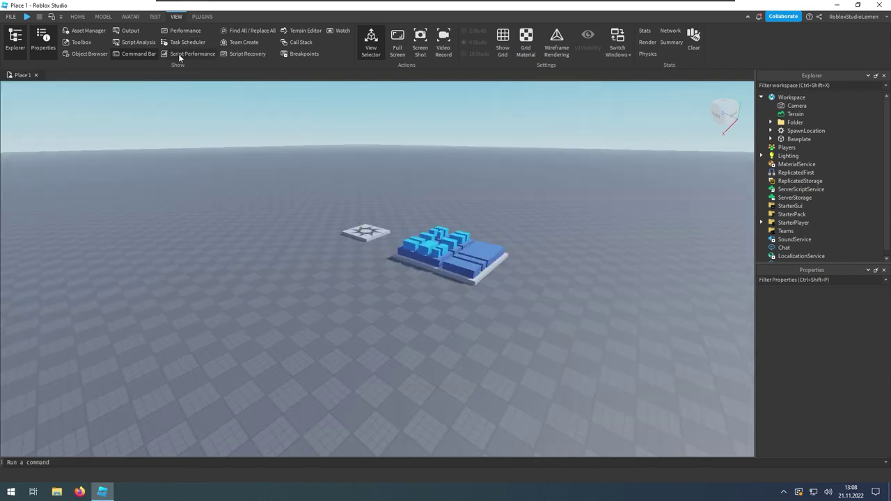
Open the Script Performance window, widen it to view its Count, Activity and Rate columns, and close it.
click(178, 54)
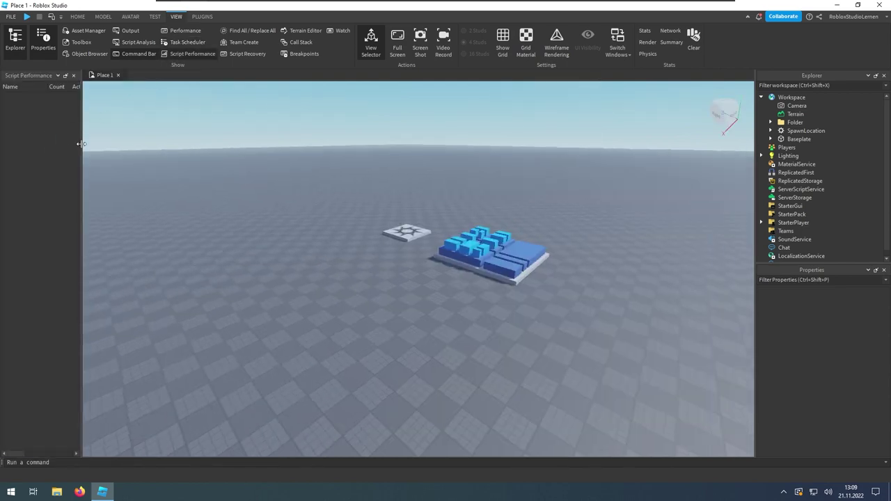
drag(80, 145, 184, 144)
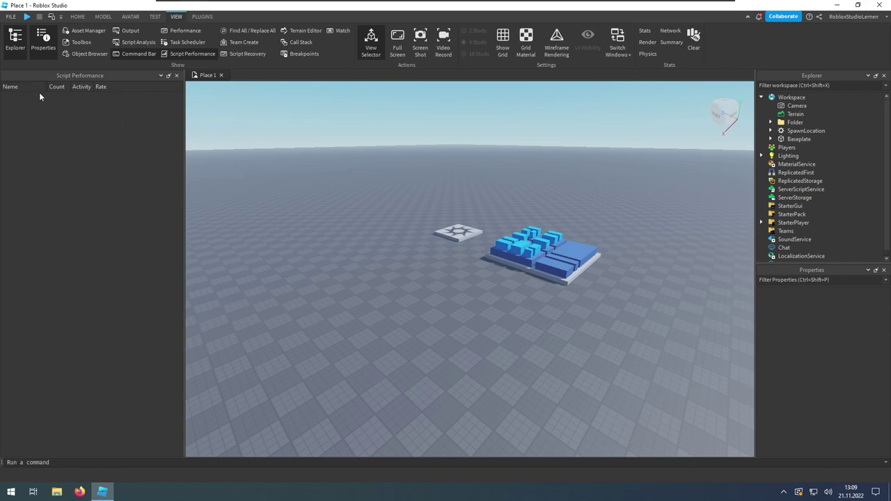
click(178, 76)
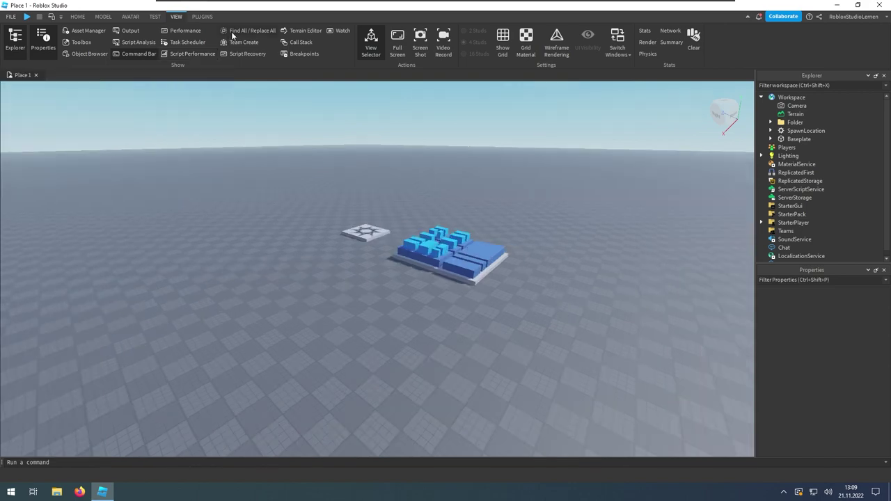
Open the Find All / Replace All window, make it slightly taller, and activate its search field.
click(231, 32)
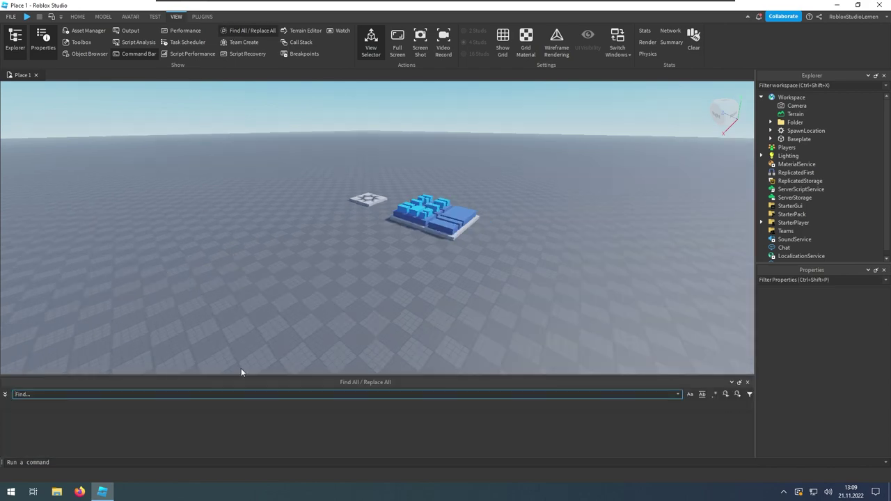
drag(238, 360, 221, 341)
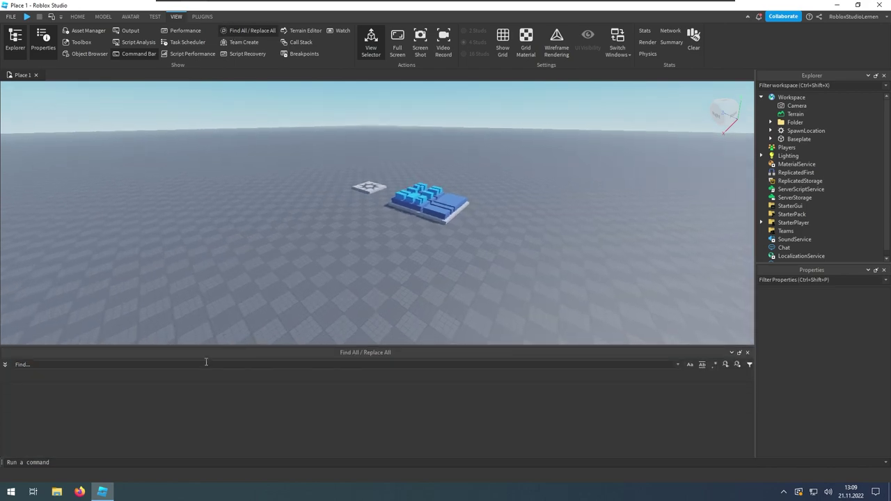
click(199, 363)
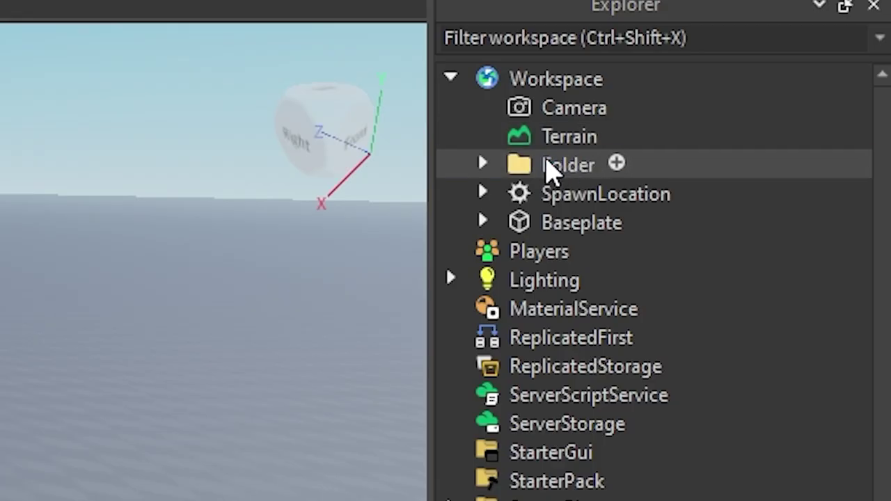
Rename the Folder in Workspace to Folderr and search all scripts for Workspace.Folder.
click(789, 122)
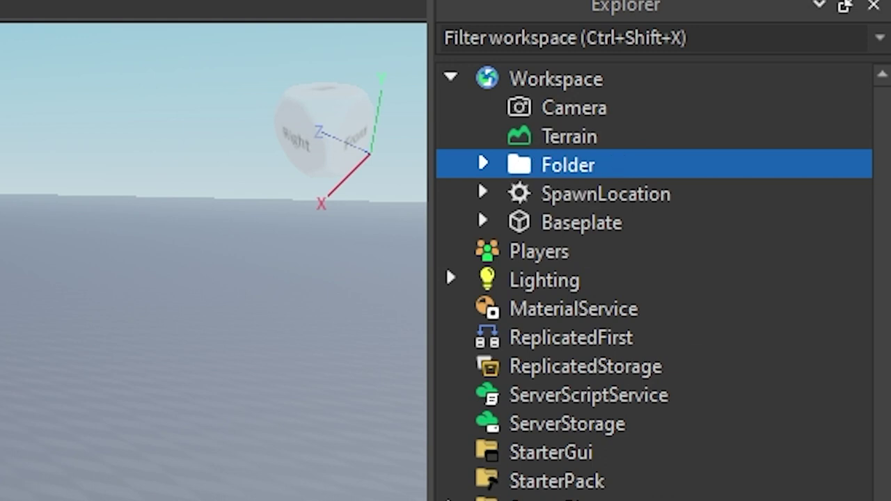
text(r)
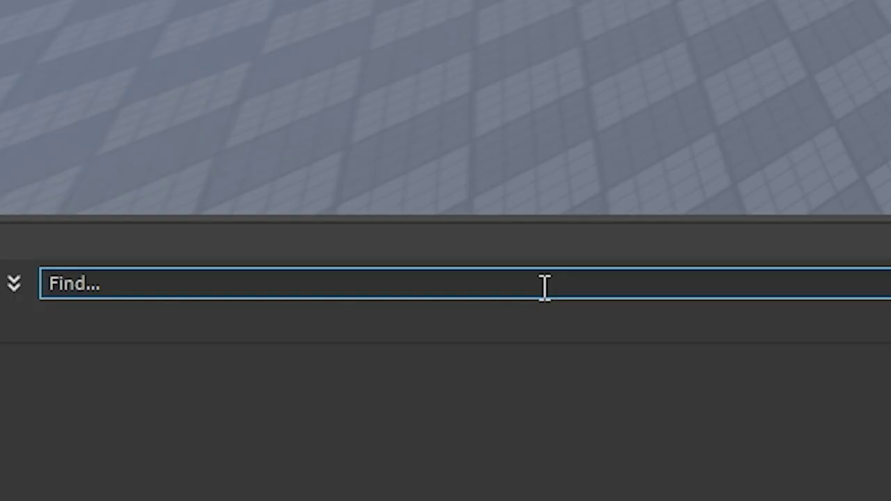
text(Workspace.Fold)
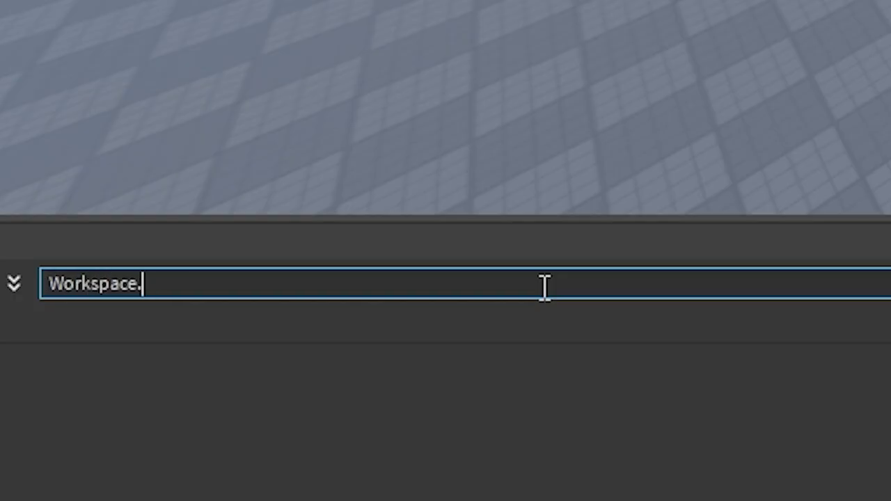
text(er)
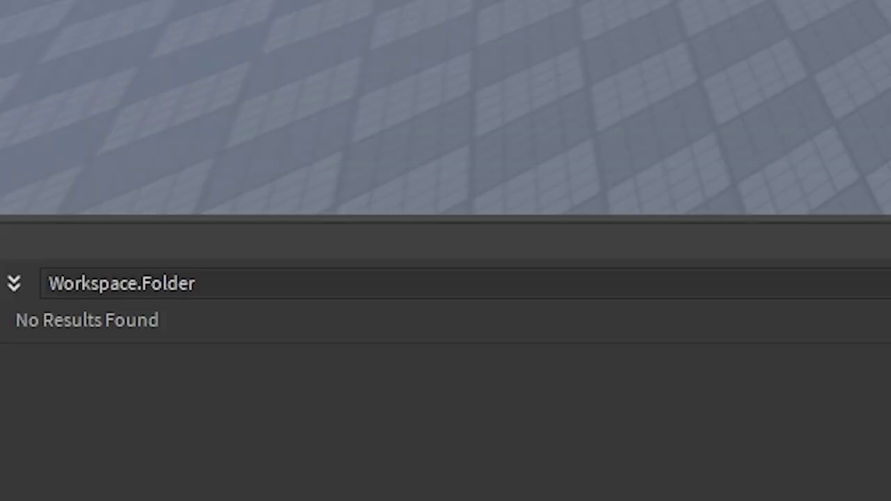
Try to replace all occurrences of Workspace.Folder with Workspace.Folderr.
click(13, 284)
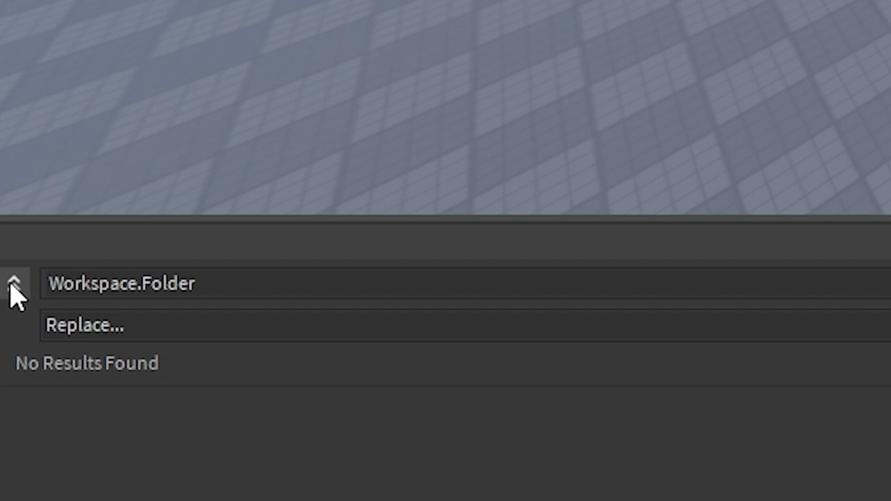
click(225, 287)
key(ctrl+c)
click(106, 325)
key(ctrl+v)
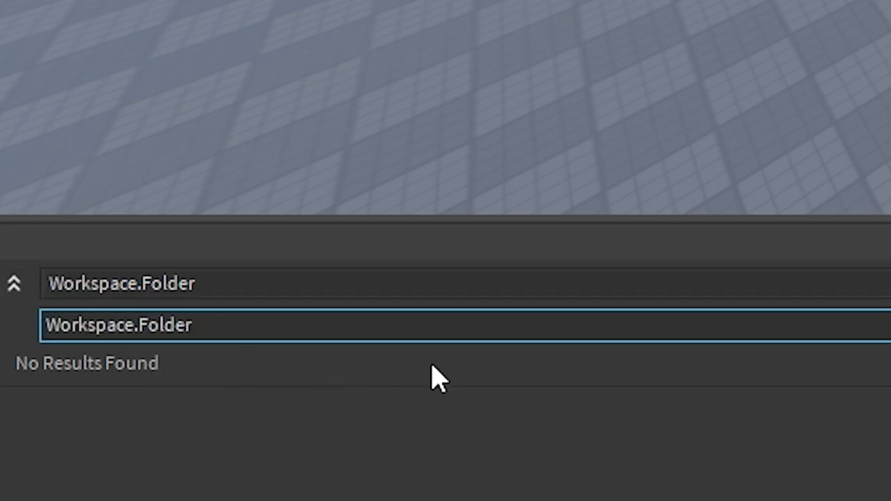
text(n)
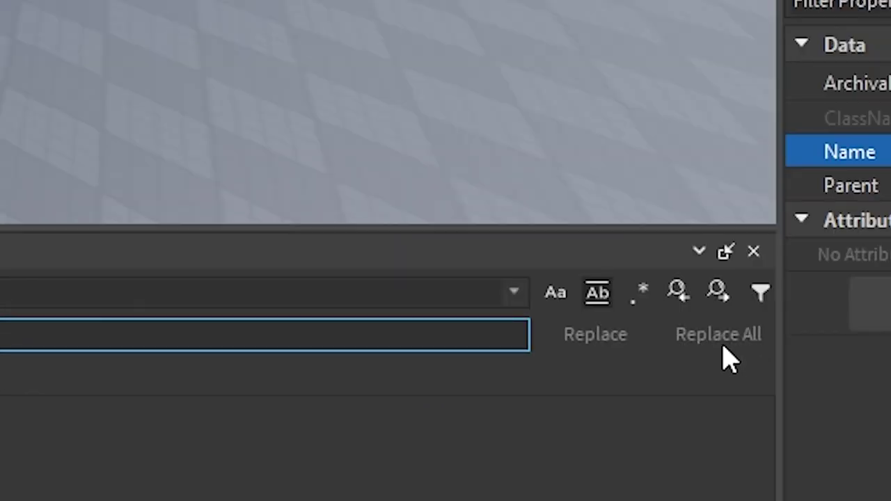
click(716, 337)
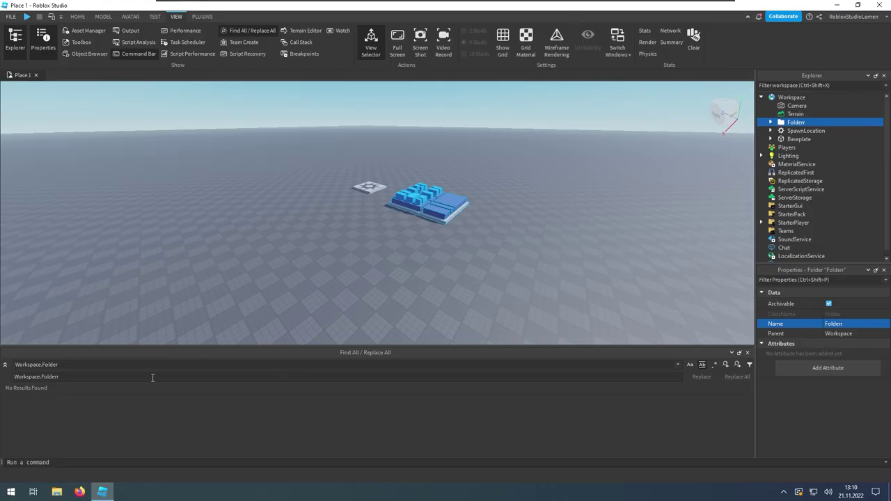
Clear the replacement and search texts, hide the replacement field, and shrink and close Find All / Replace All.
click(152, 377)
key(BackSpace)
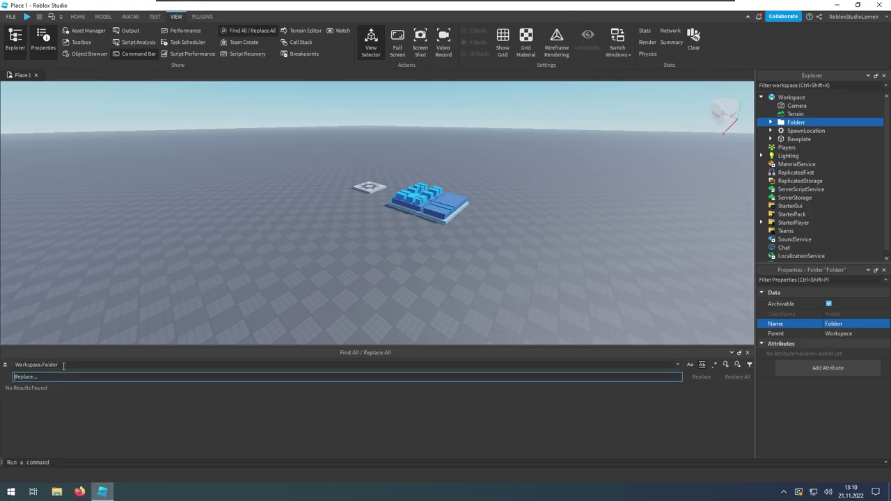
click(132, 364)
key(BackSpace)
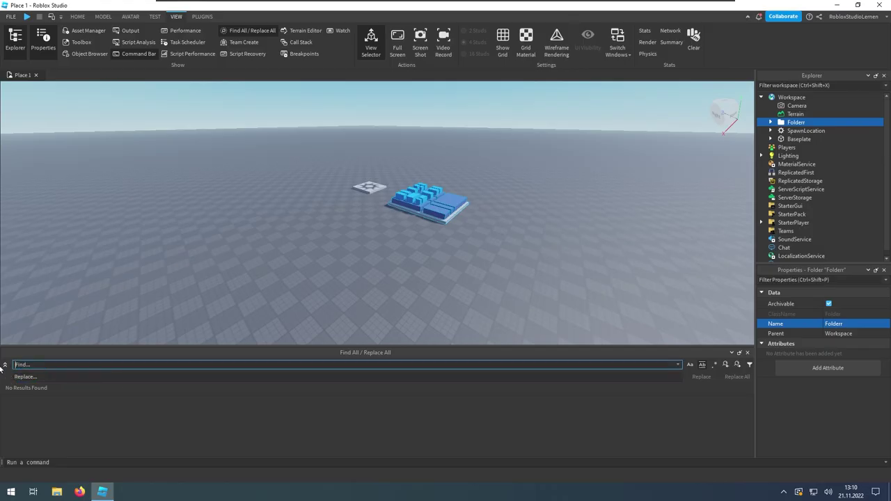
click(4, 366)
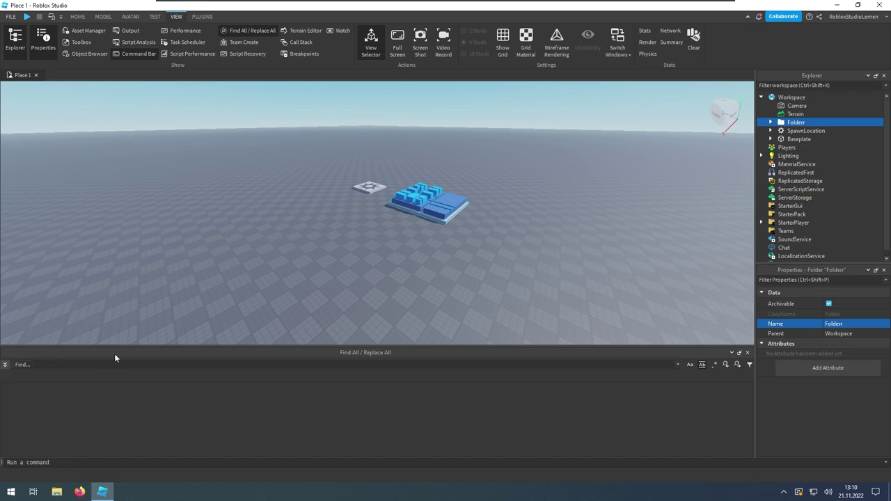
drag(122, 346, 120, 394)
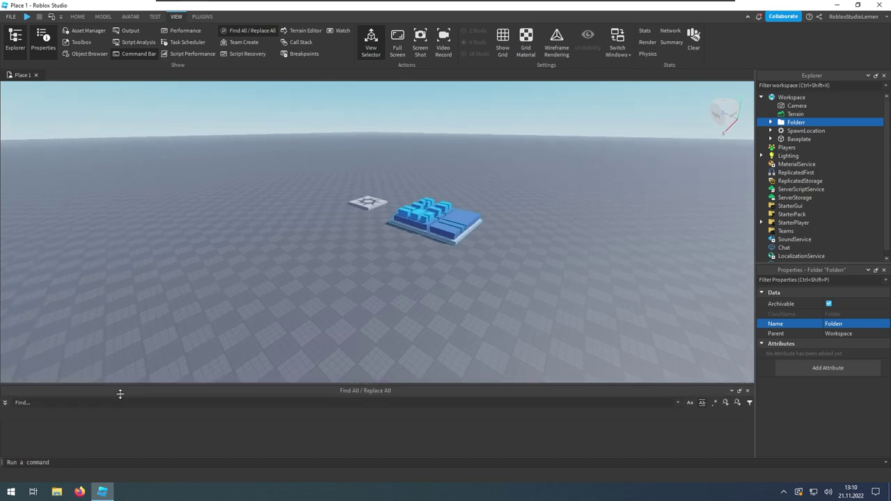
click(748, 391)
View the Team Create window and a widened Script Recovery window, closing each one after viewing.
click(236, 43)
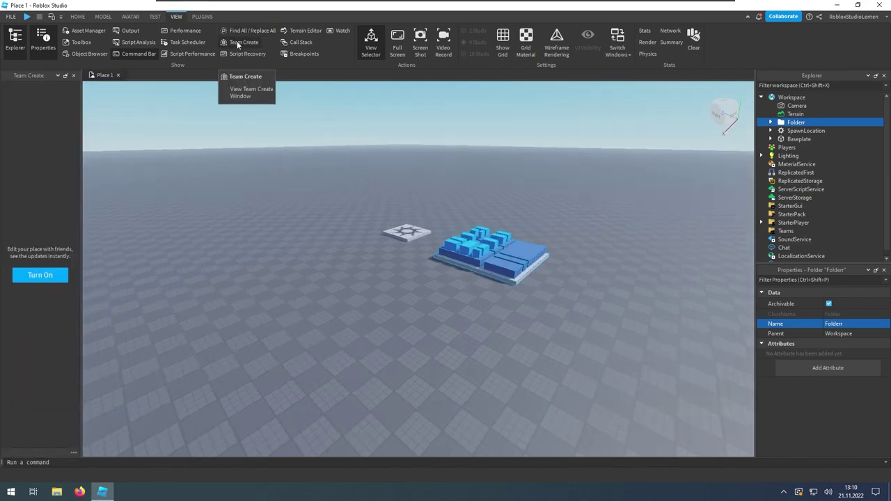
click(236, 41)
click(239, 53)
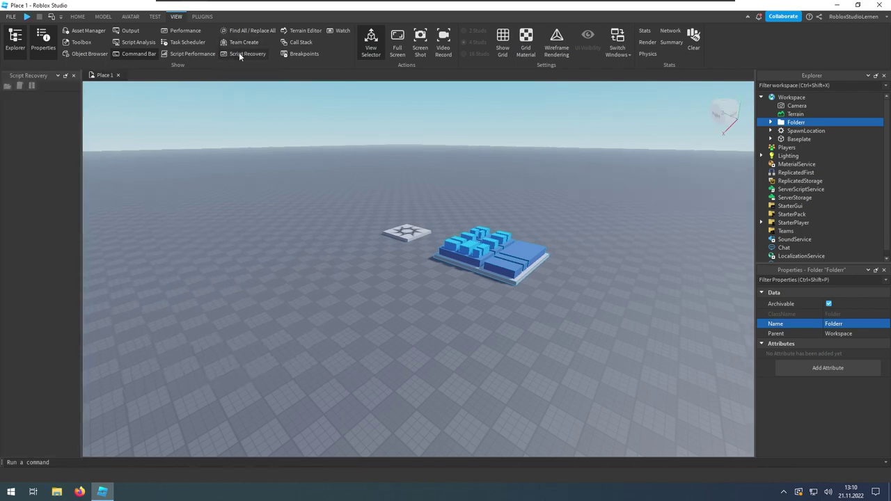
drag(82, 137, 142, 128)
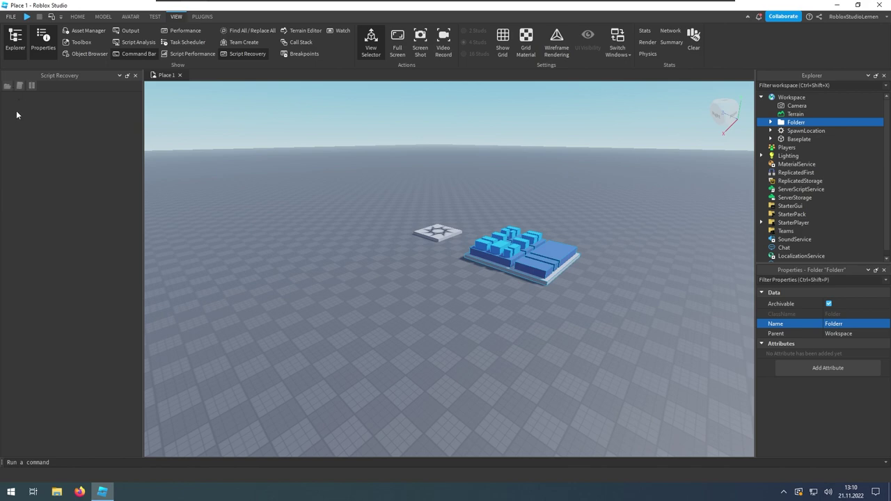
click(135, 75)
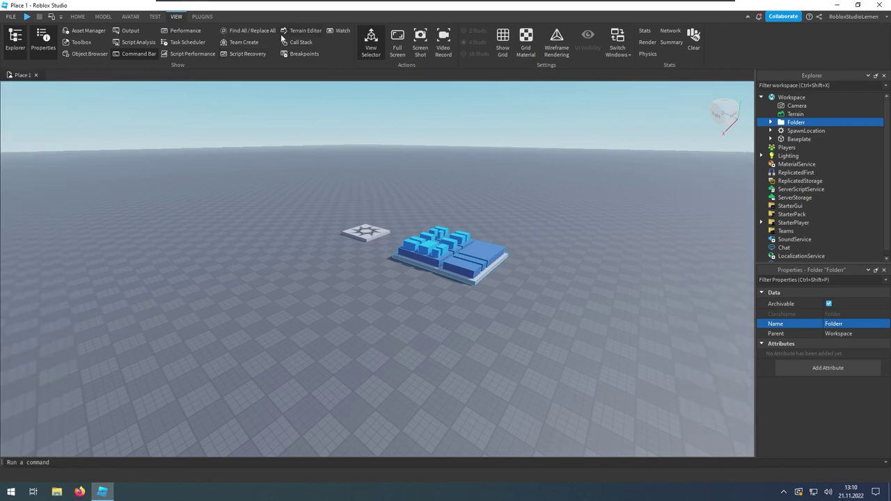
Open the Terrain Editor to view its Create tools, and close it again.
click(288, 32)
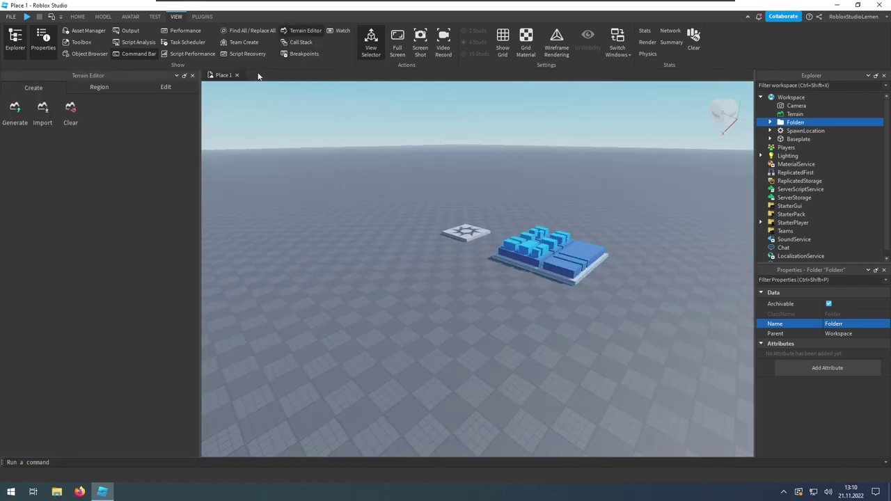
click(290, 33)
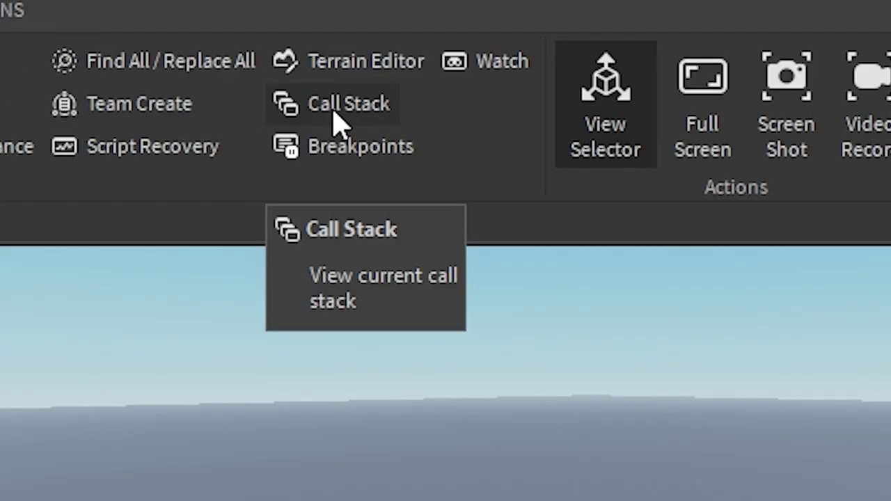
Open the Call Stack, Breakpoints and Watch windows to view them, and close all three again.
click(293, 55)
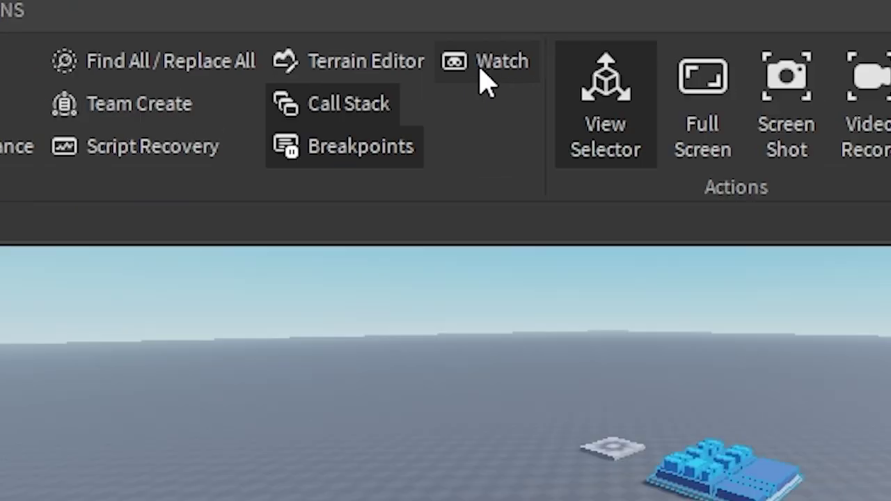
click(337, 32)
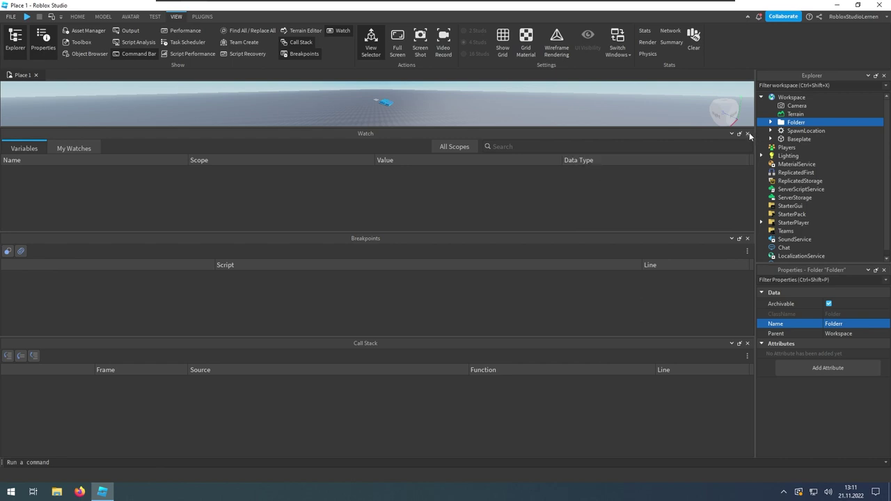
click(748, 134)
click(747, 225)
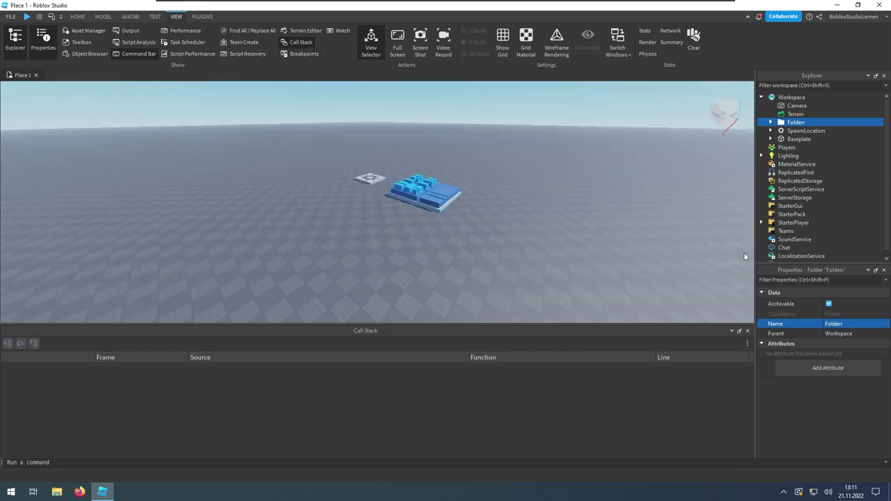
click(746, 332)
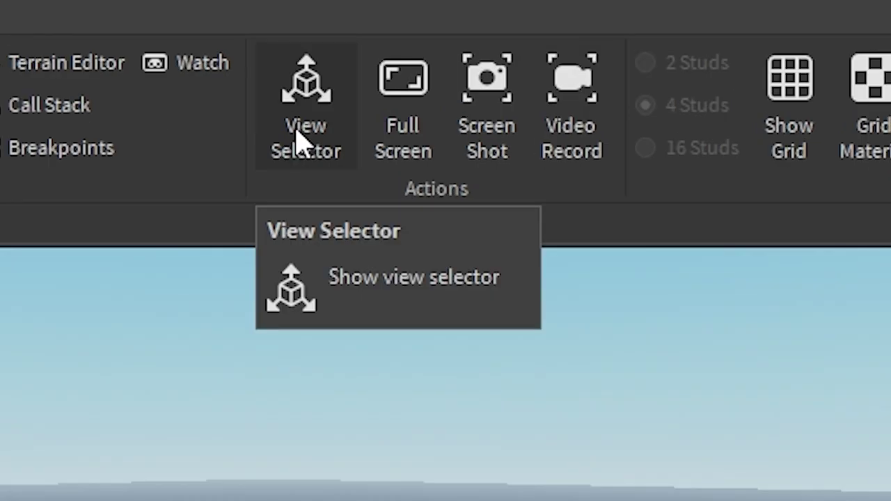
Use the View Selector to view the scene from the right, back and front, ending at an angled view of the blue model.
click(296, 146)
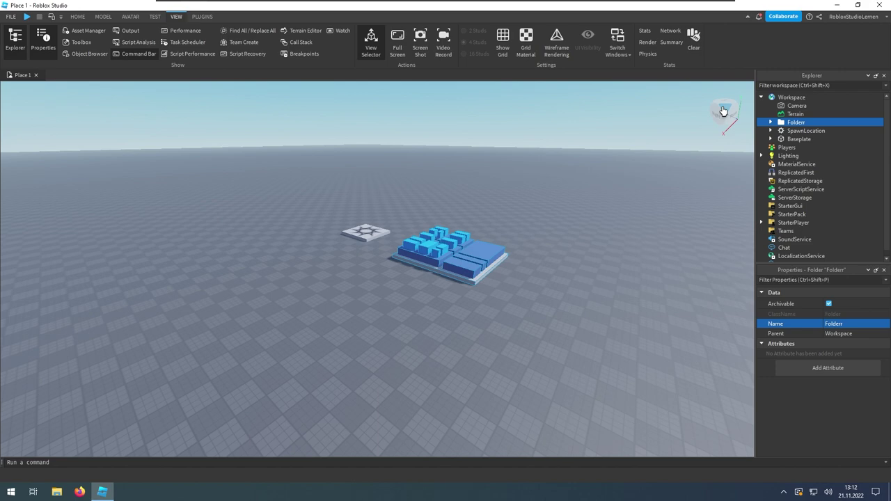
click(723, 111)
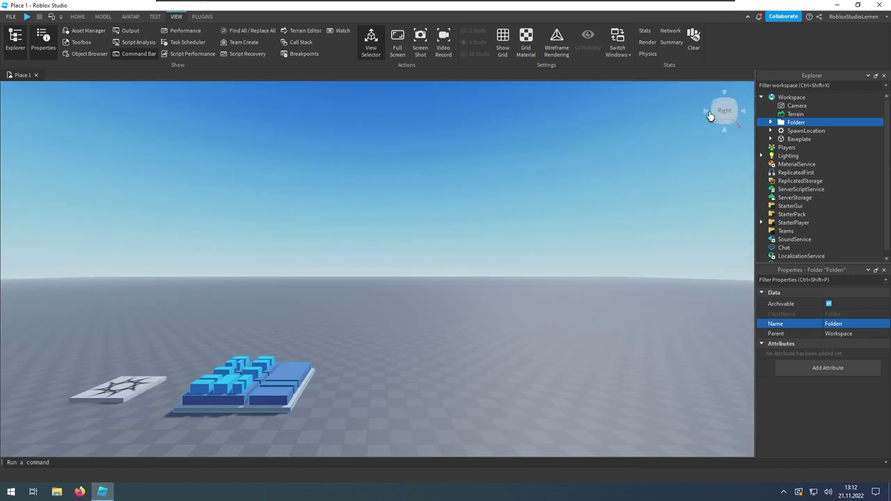
click(706, 113)
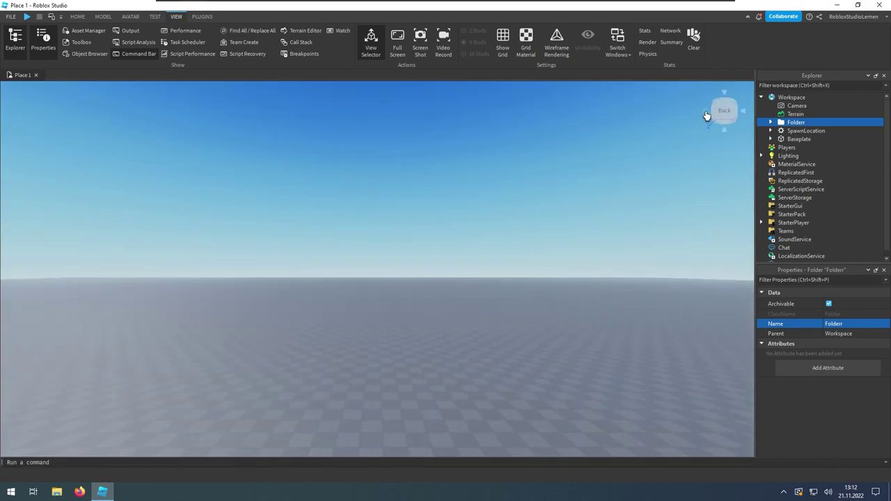
click(706, 113)
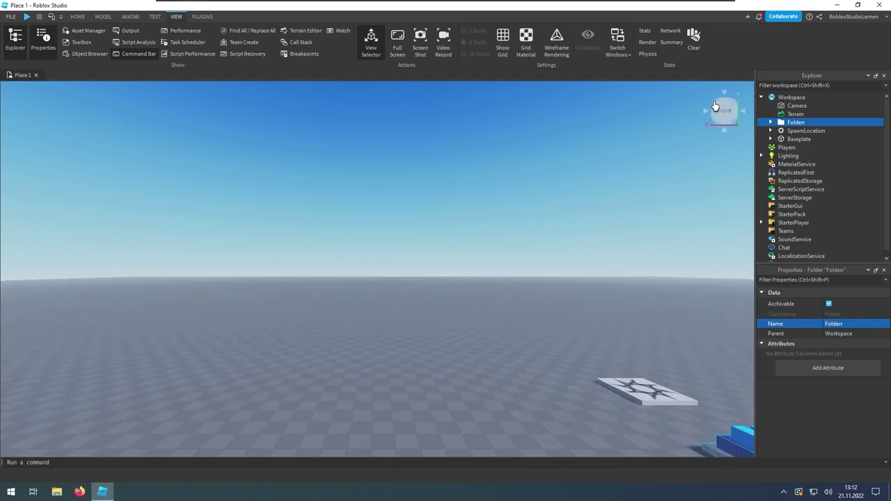
click(714, 106)
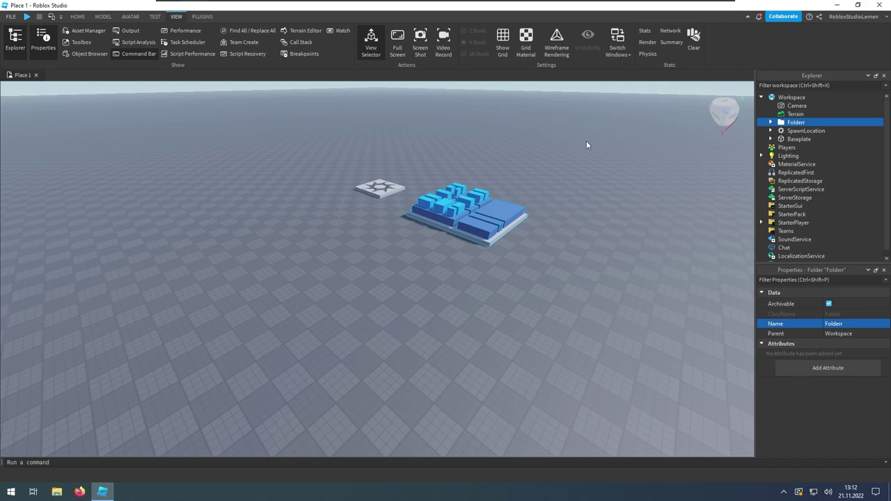
Switch the camera to the front view with the View Selector and rotate back to an angled view of the blue model.
click(724, 105)
click(720, 127)
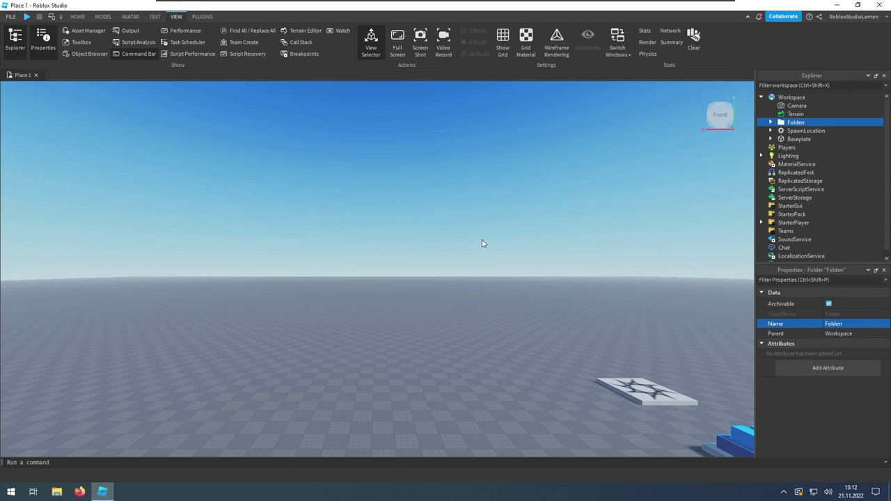
right_drag(481, 242, 535, 242)
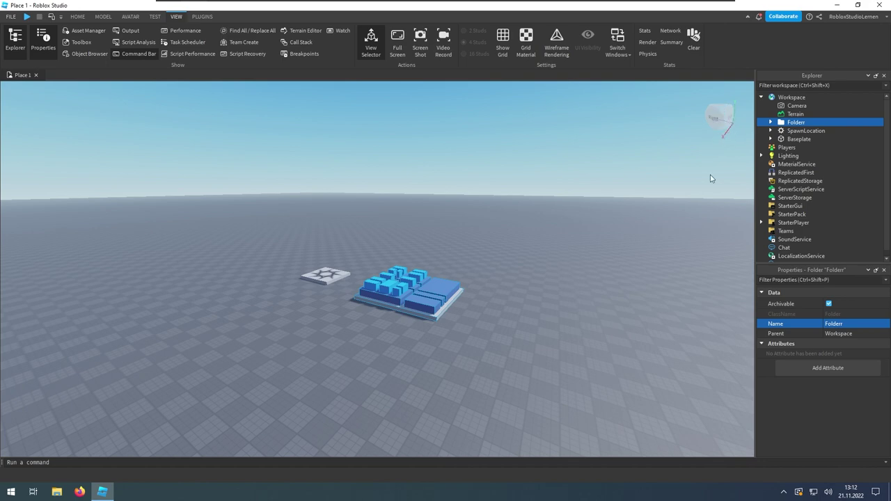
click(721, 120)
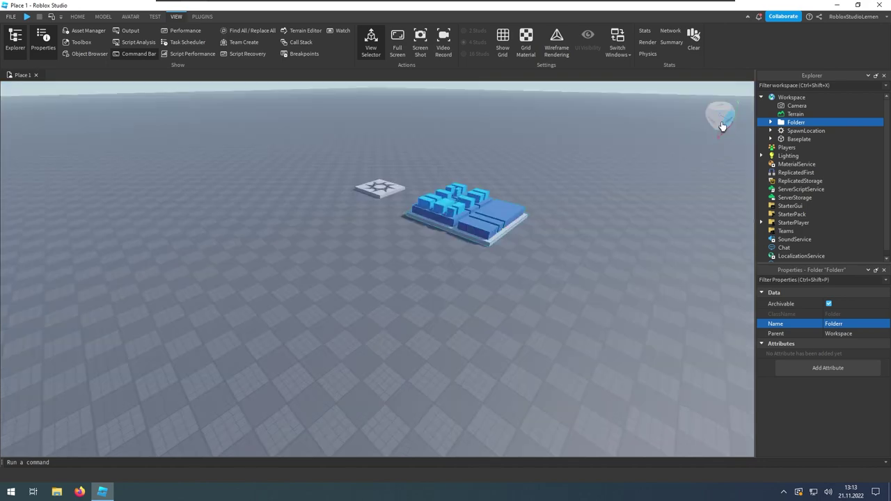
drag(721, 125, 675, 114)
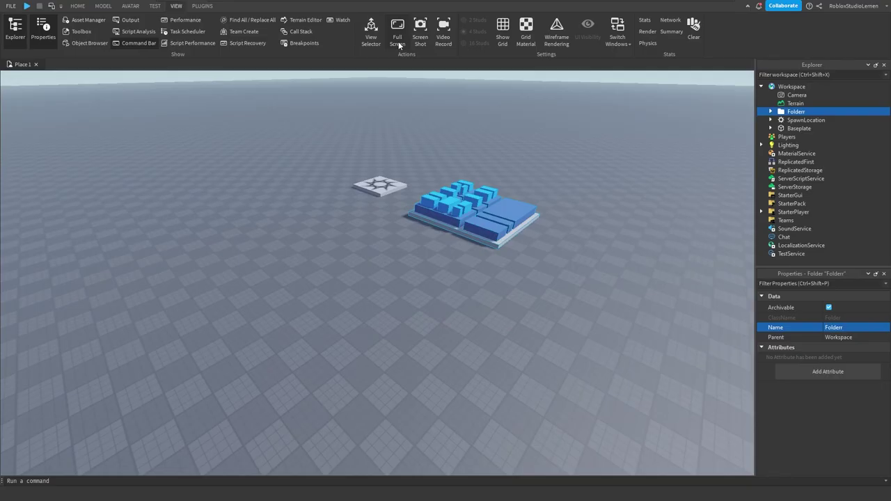
Toggle full-screen mode off and on to demonstrate it, leaving the studio in full screen.
click(398, 43)
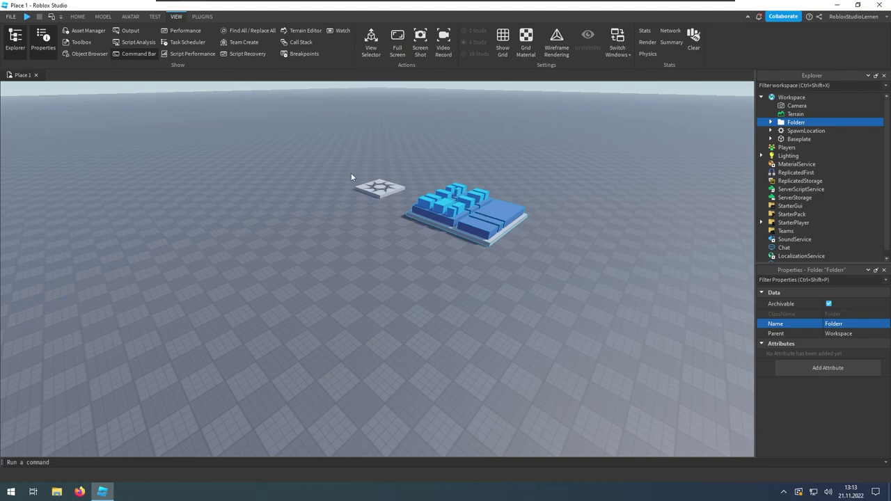
key(F11)
key(F11)
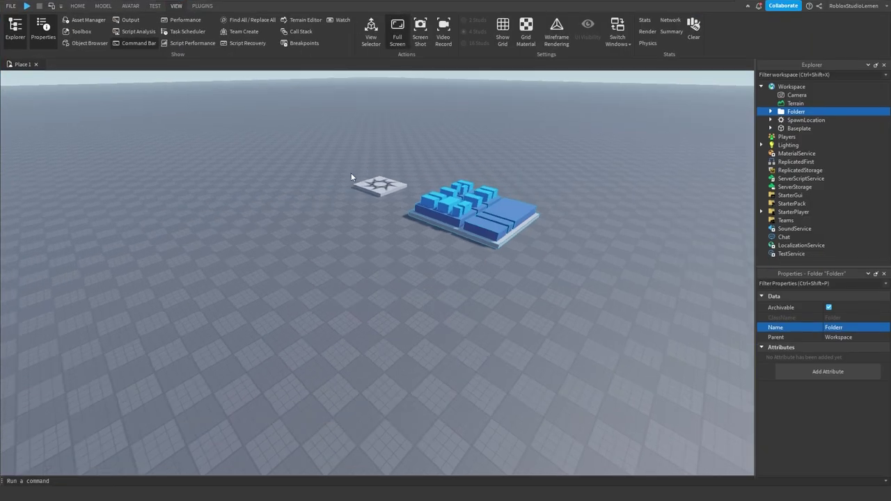
click(396, 40)
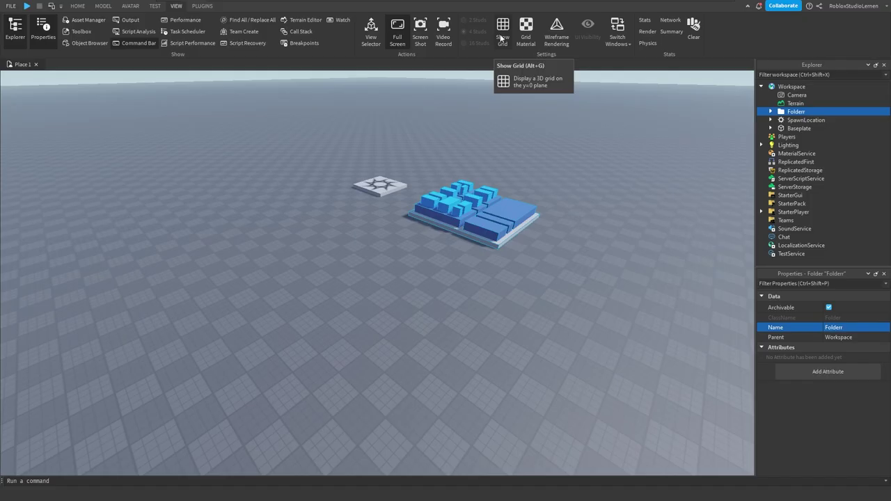
Display the 3D grid on the y=0 plane.
click(501, 38)
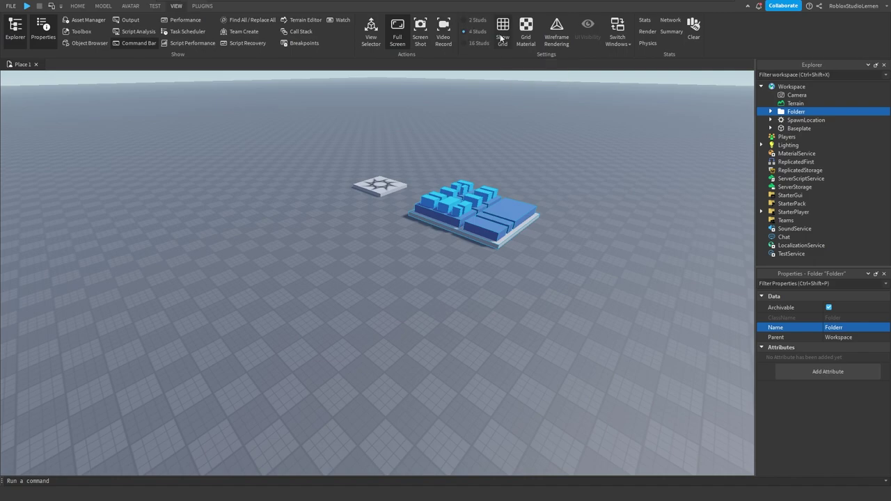